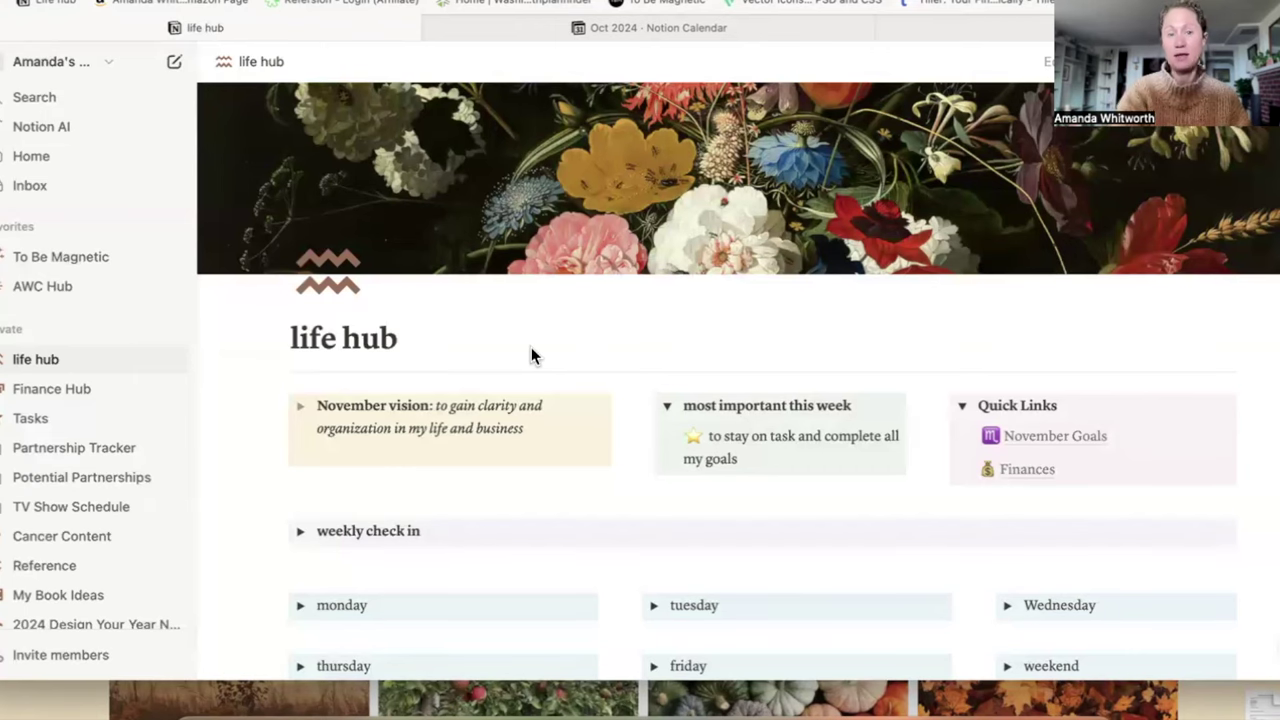
{"action": "scroll", "coordinate": [531, 347], "scroll_direction": "down", "scroll_amount": 3}
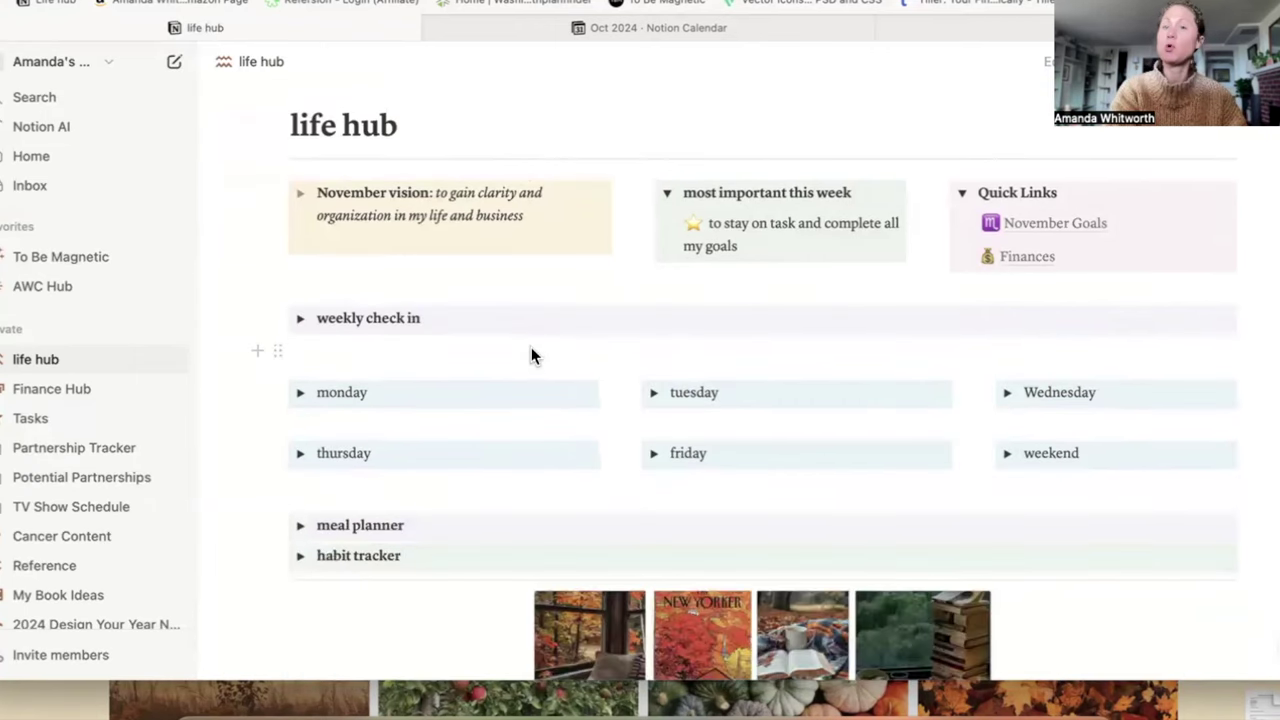
{"action": "scroll", "coordinate": [531, 354], "scroll_direction": "down", "scroll_amount": 1}
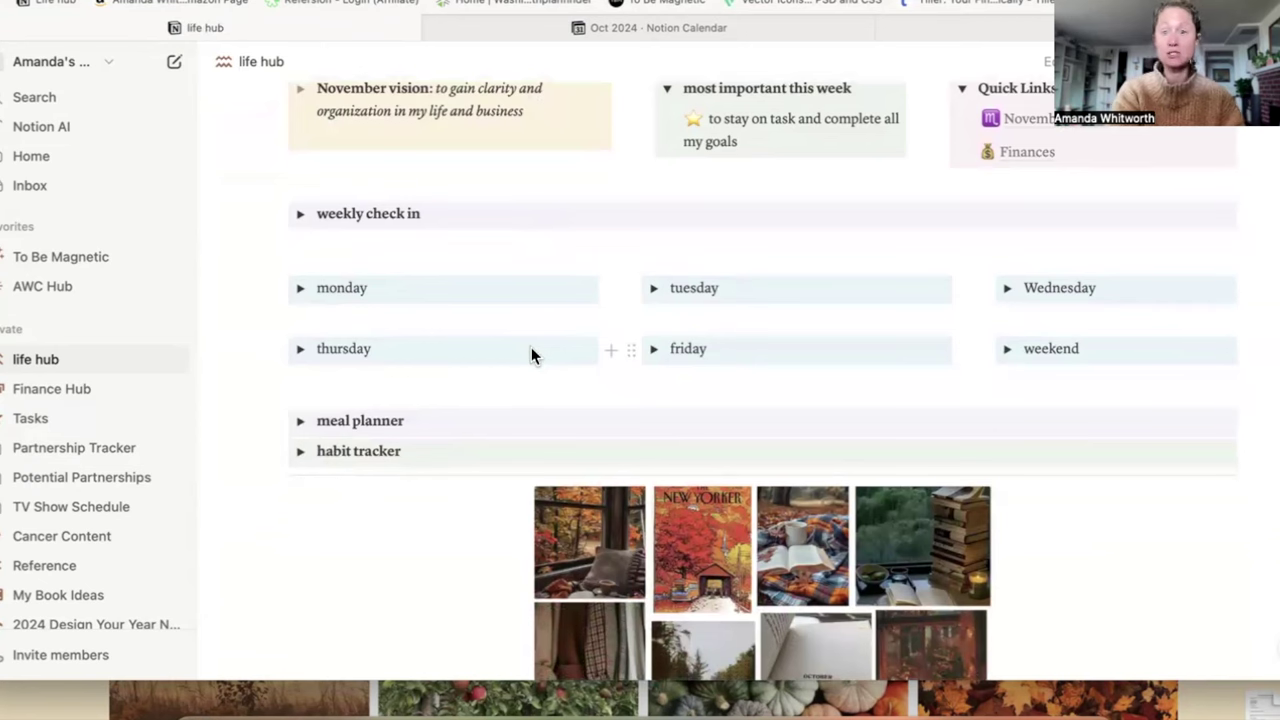
{"action": "scroll", "coordinate": [531, 350], "scroll_direction": "up", "scroll_amount": 4}
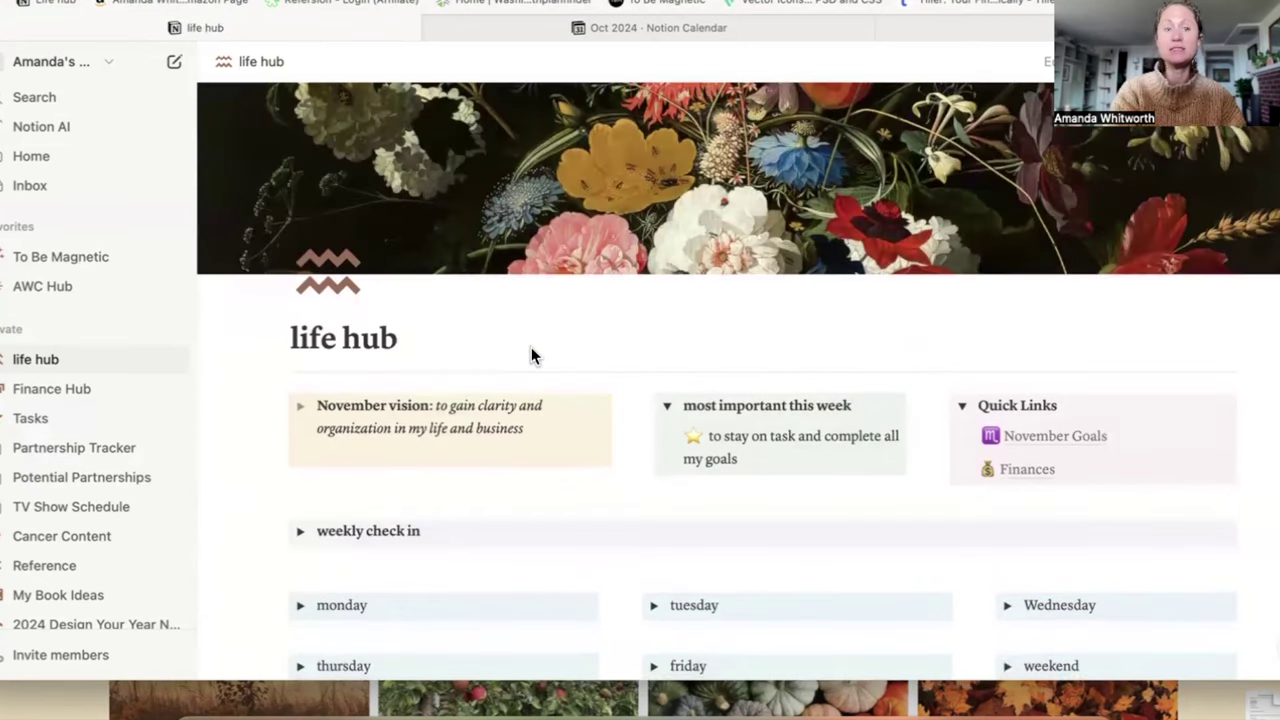
{"action": "scroll", "coordinate": [459, 260], "scroll_direction": "down", "scroll_amount": 2}
{"action": "scroll", "coordinate": [459, 260], "scroll_direction": "up", "scroll_amount": 1}
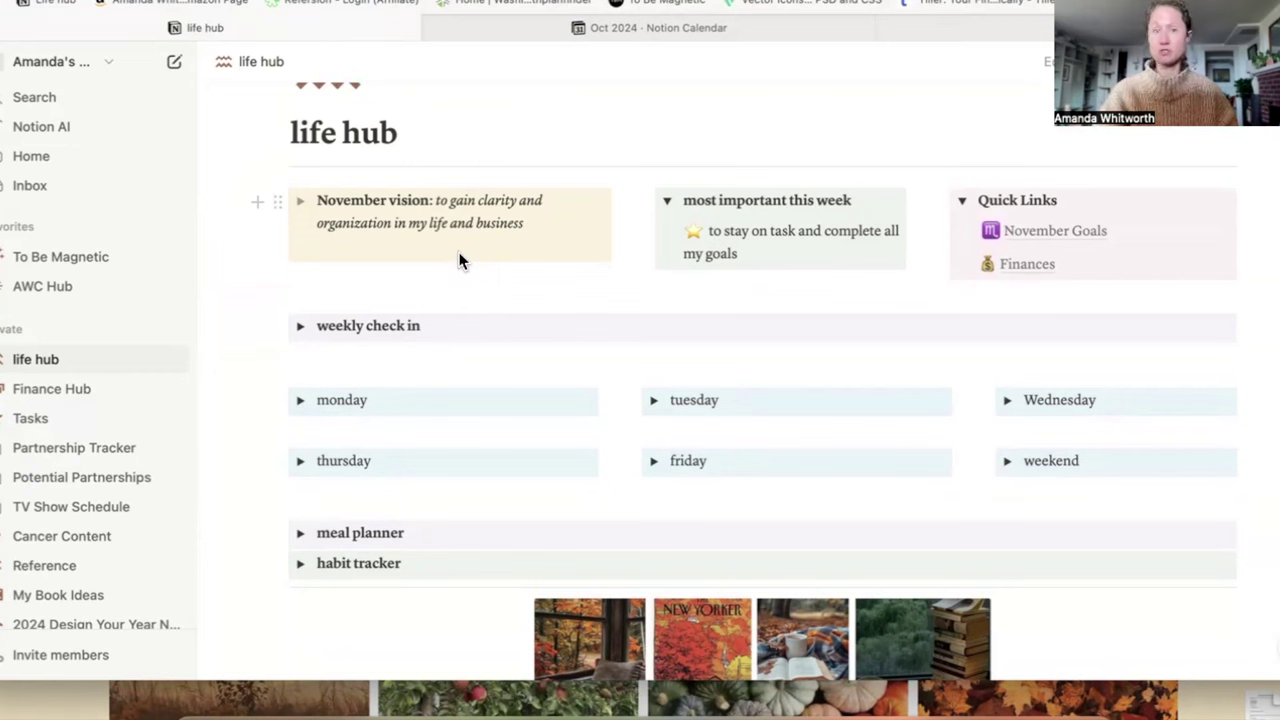
{"action": "scroll", "coordinate": [459, 260], "scroll_direction": "up", "scroll_amount": 2}
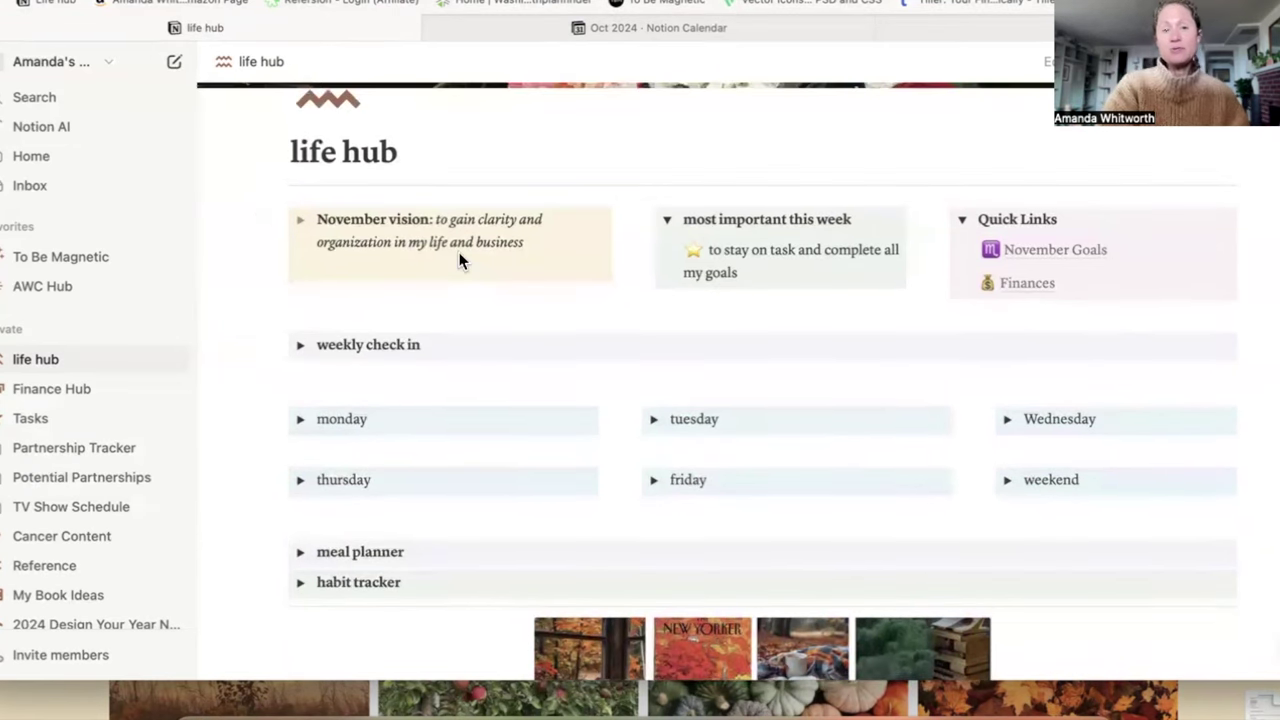
{"action": "scroll", "coordinate": [459, 260], "scroll_direction": "down", "scroll_amount": 3}
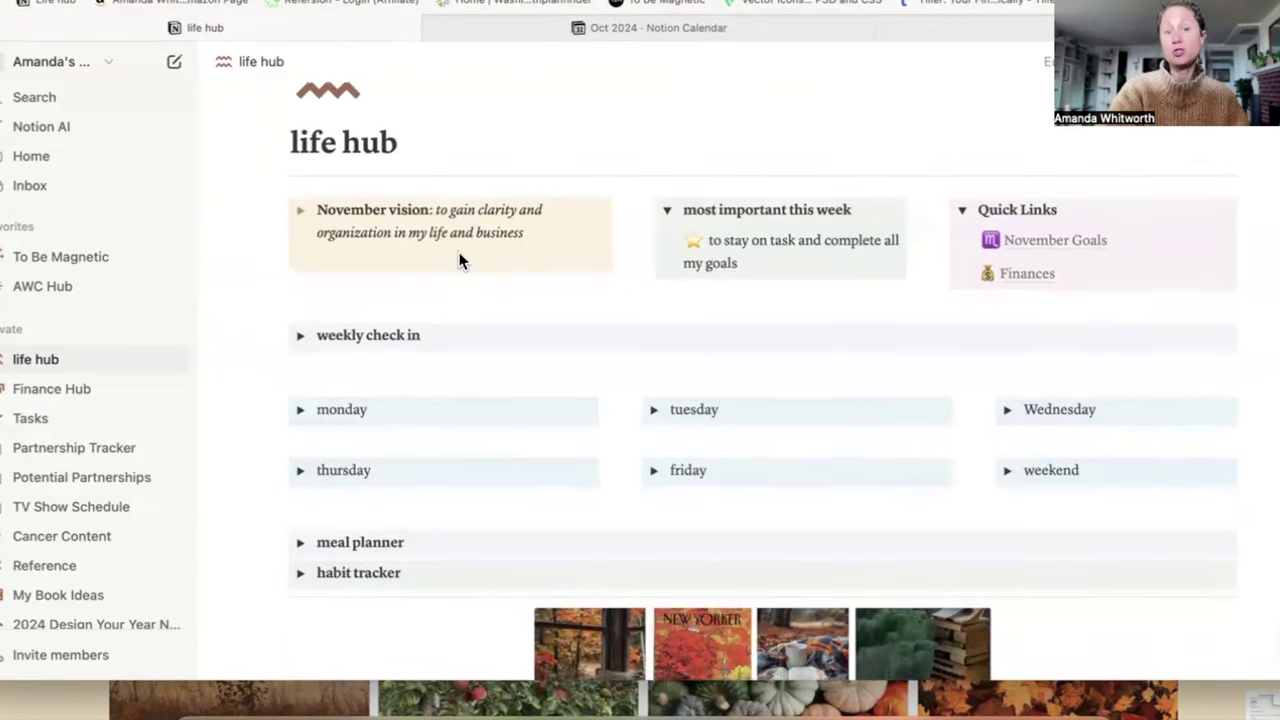
{"action": "scroll", "coordinate": [459, 260], "scroll_direction": "down", "scroll_amount": 1}
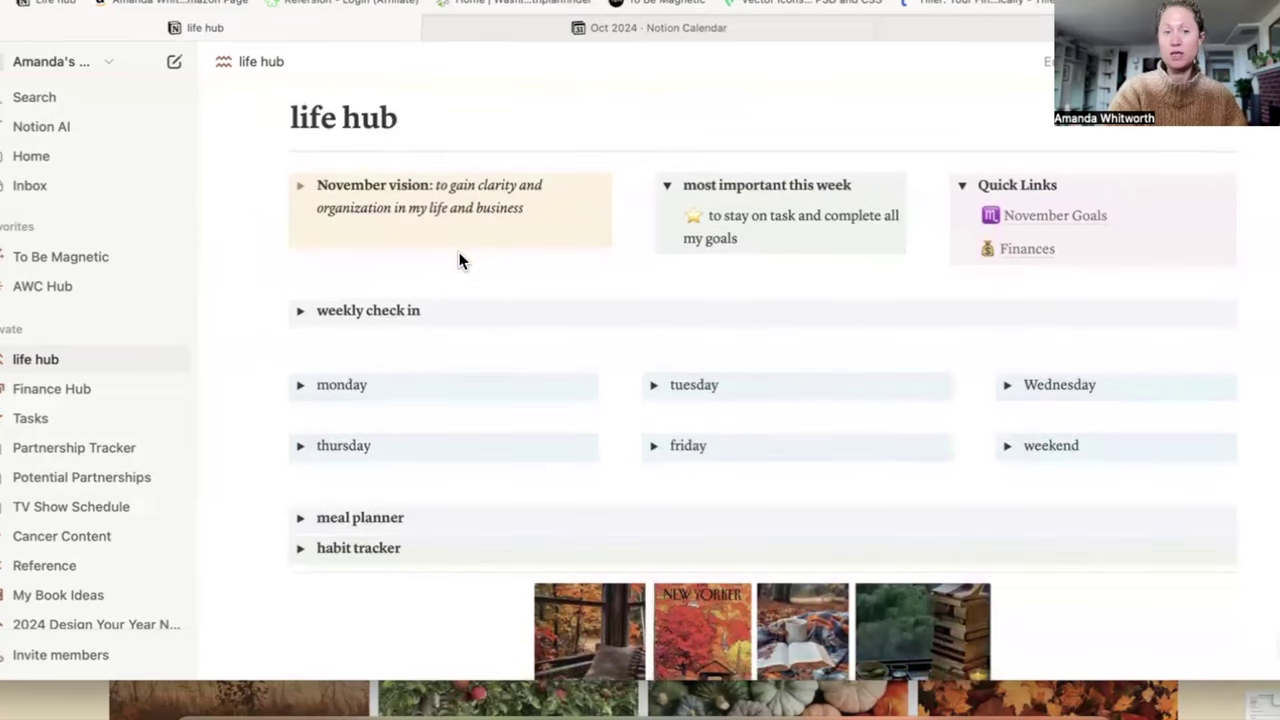
{"action": "scroll", "coordinate": [459, 260], "scroll_direction": "up", "scroll_amount": 1}
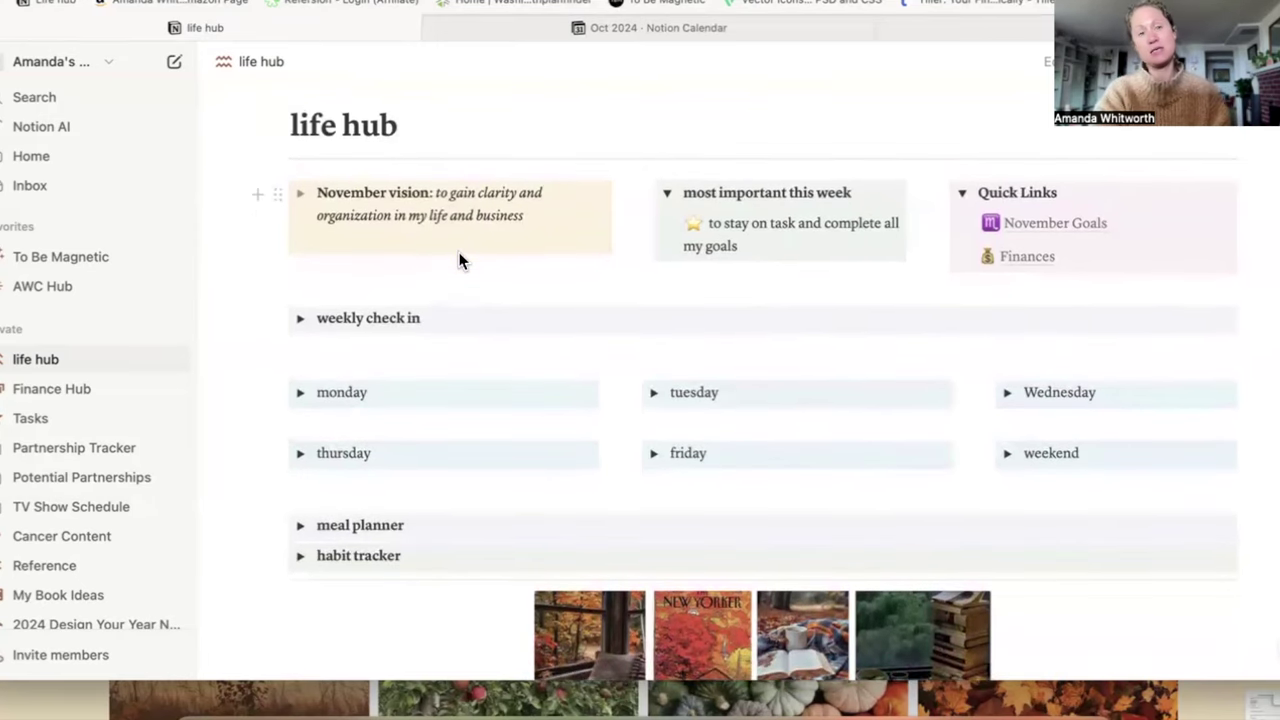
{"action": "scroll", "coordinate": [459, 260], "scroll_direction": "up", "scroll_amount": 1}
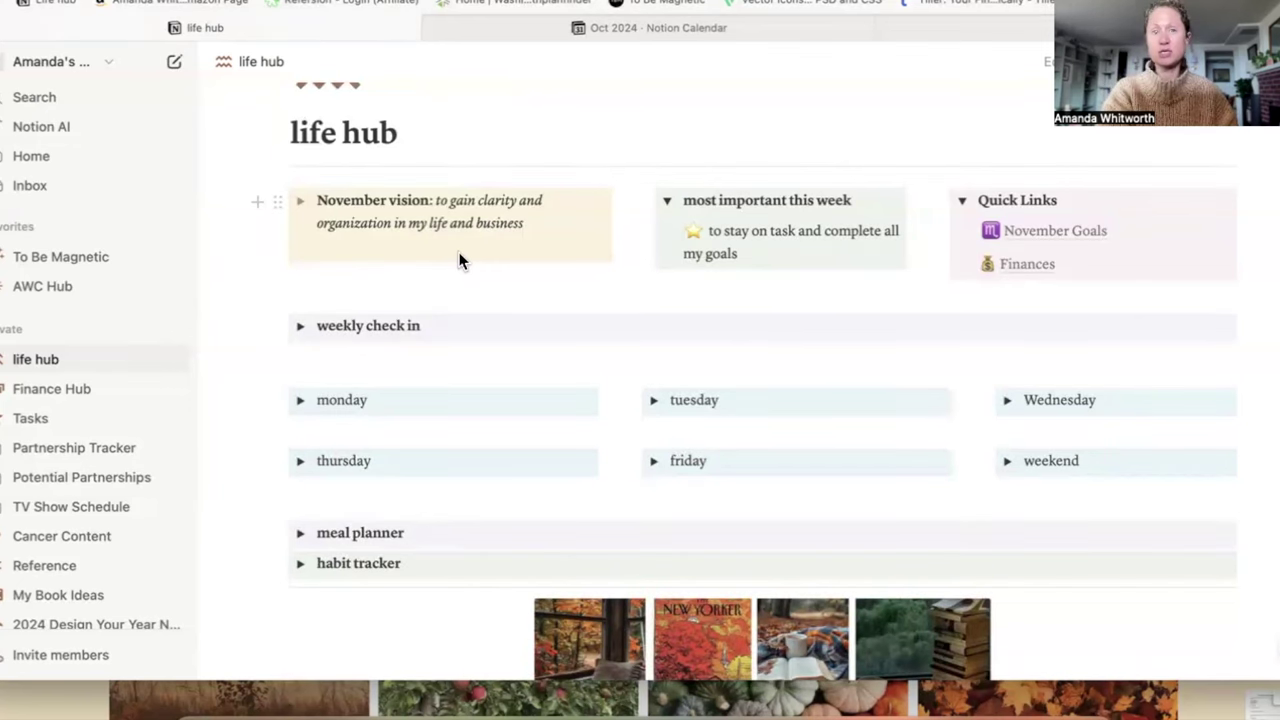
{"action": "scroll", "coordinate": [459, 260], "scroll_direction": "up", "scroll_amount": 3}
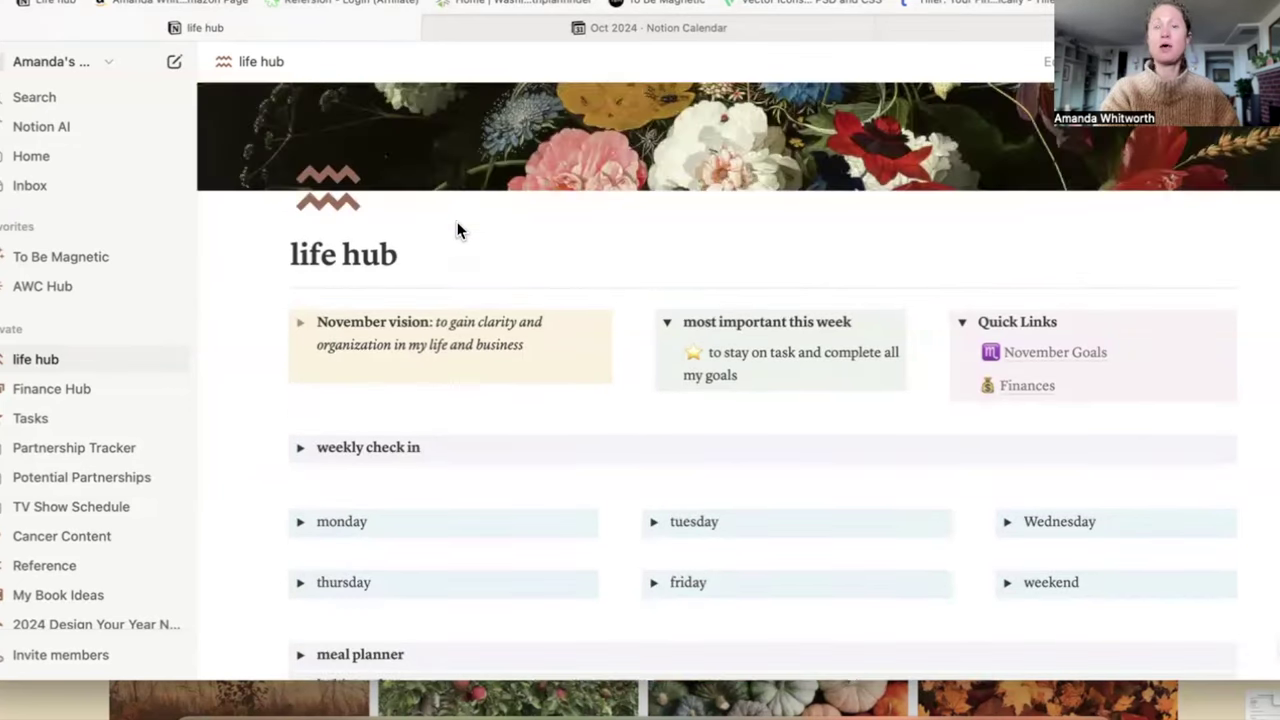
{"action": "scroll", "coordinate": [459, 230], "scroll_direction": "down", "scroll_amount": 1}
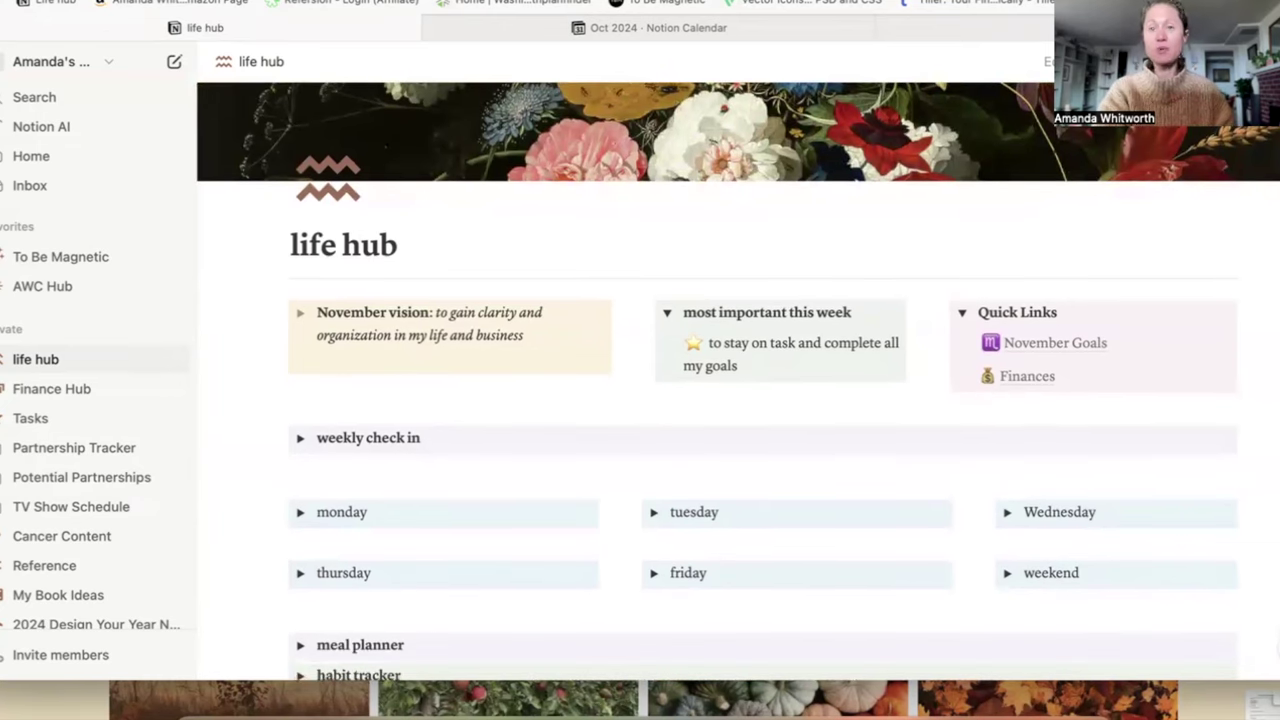
{"action": "mouse_move", "coordinate": [1034, 343]}
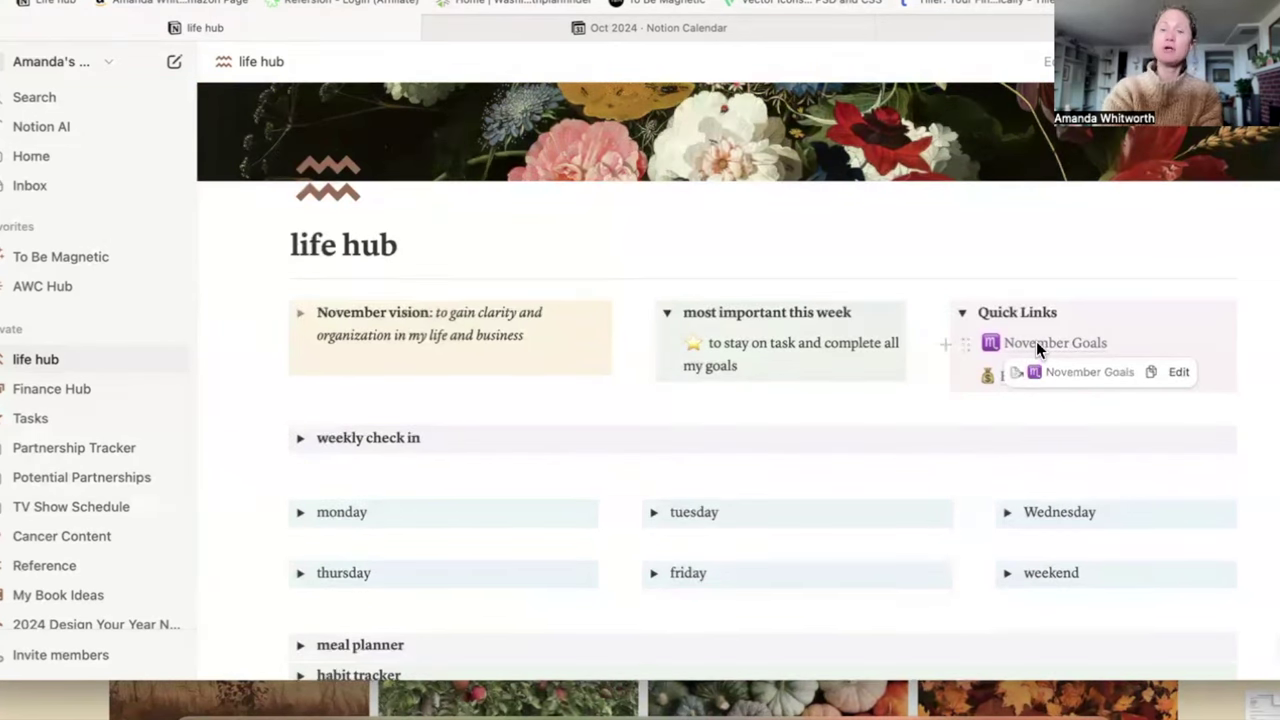
{"action": "scroll", "coordinate": [1036, 341], "scroll_direction": "down", "scroll_amount": 1}
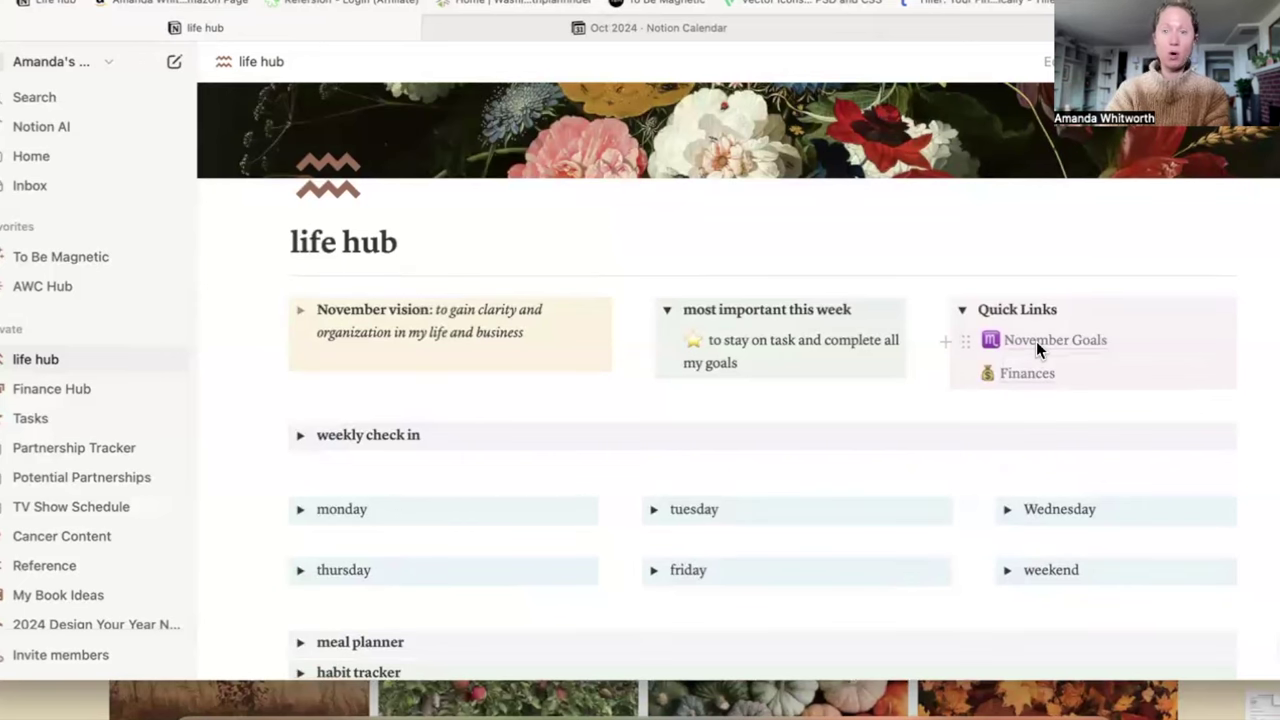
{"action": "scroll", "coordinate": [1036, 341], "scroll_direction": "up", "scroll_amount": 1}
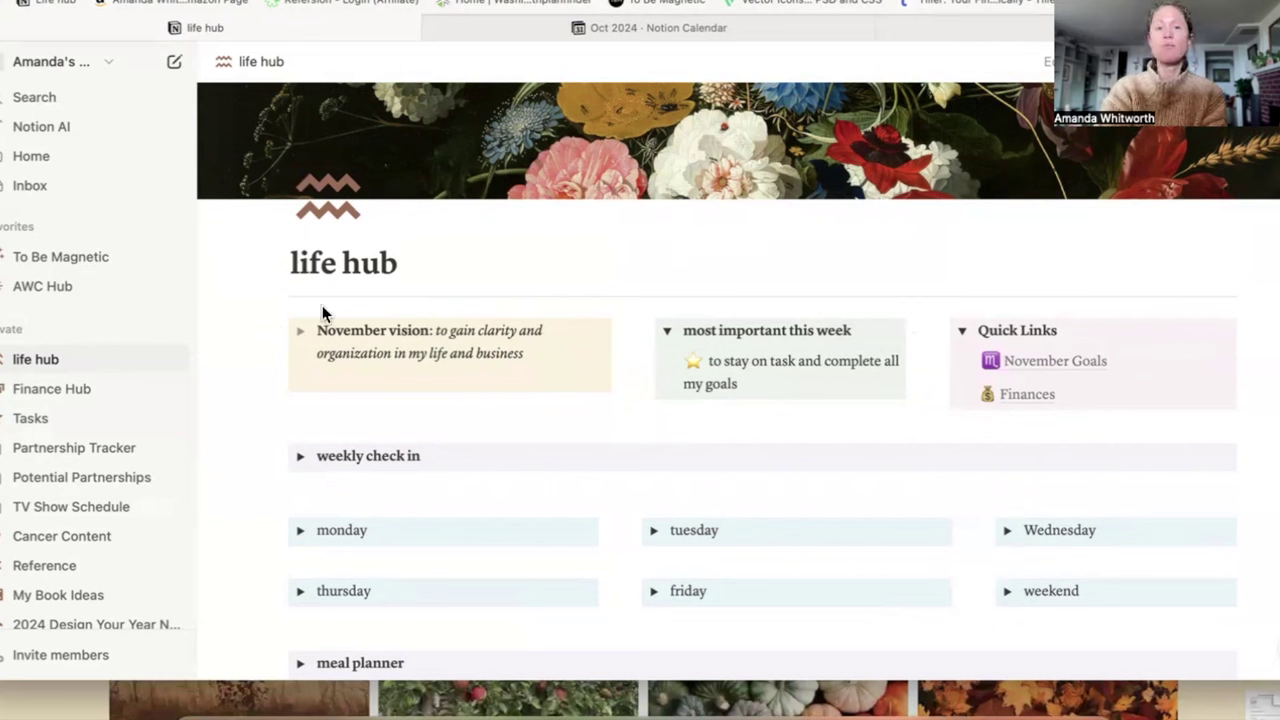
{"action": "left_click", "coordinate": [300, 331]}
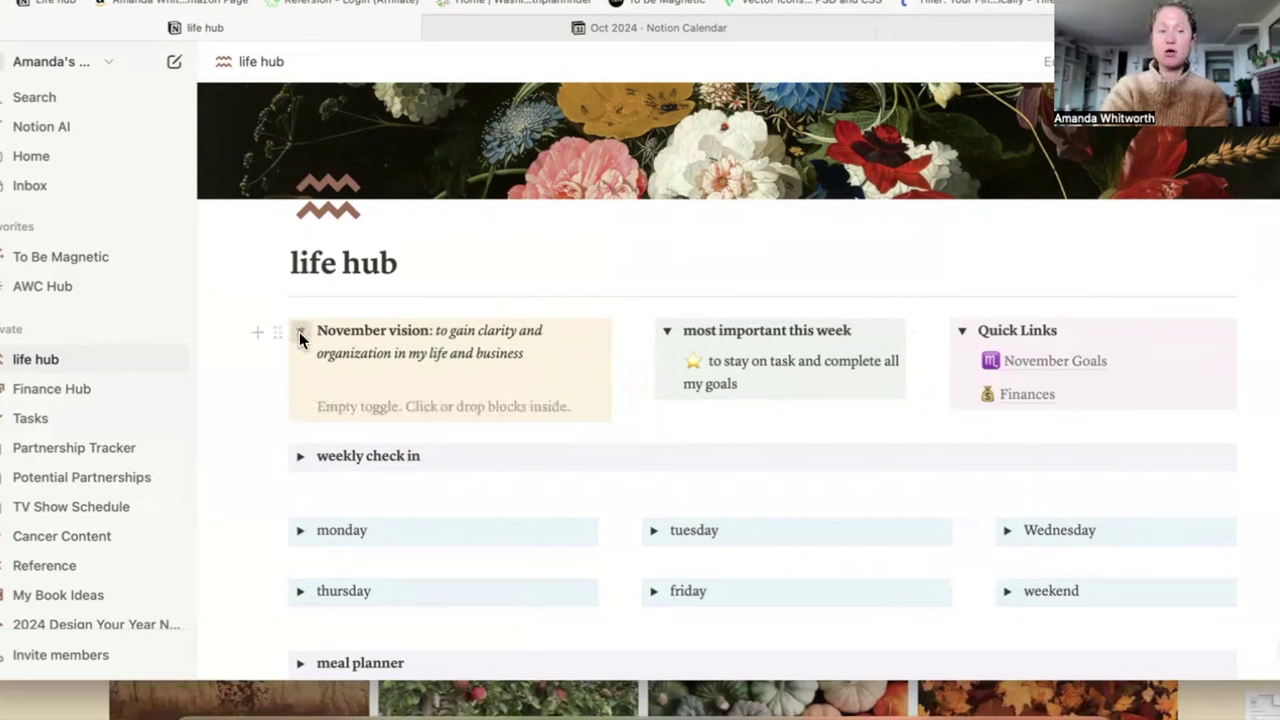
{"action": "left_click", "coordinate": [300, 331]}
{"action": "left_click", "coordinate": [300, 331]}
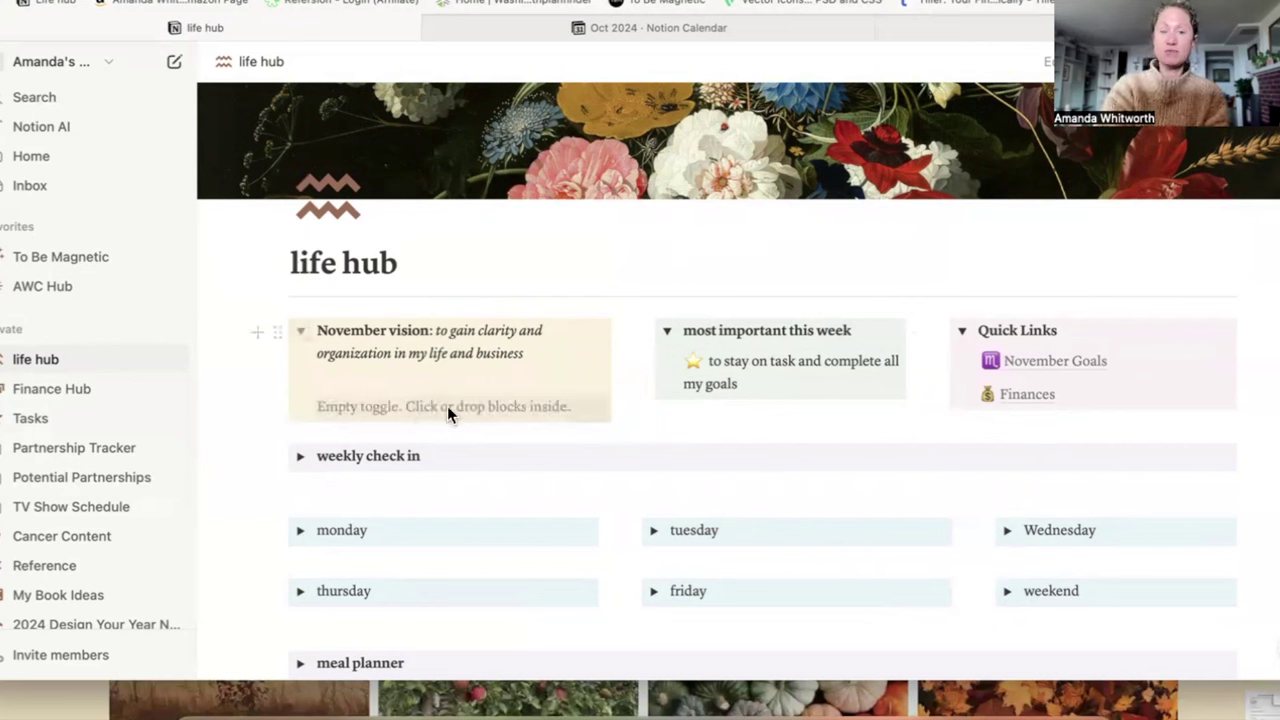
{"action": "left_click", "coordinate": [301, 330]}
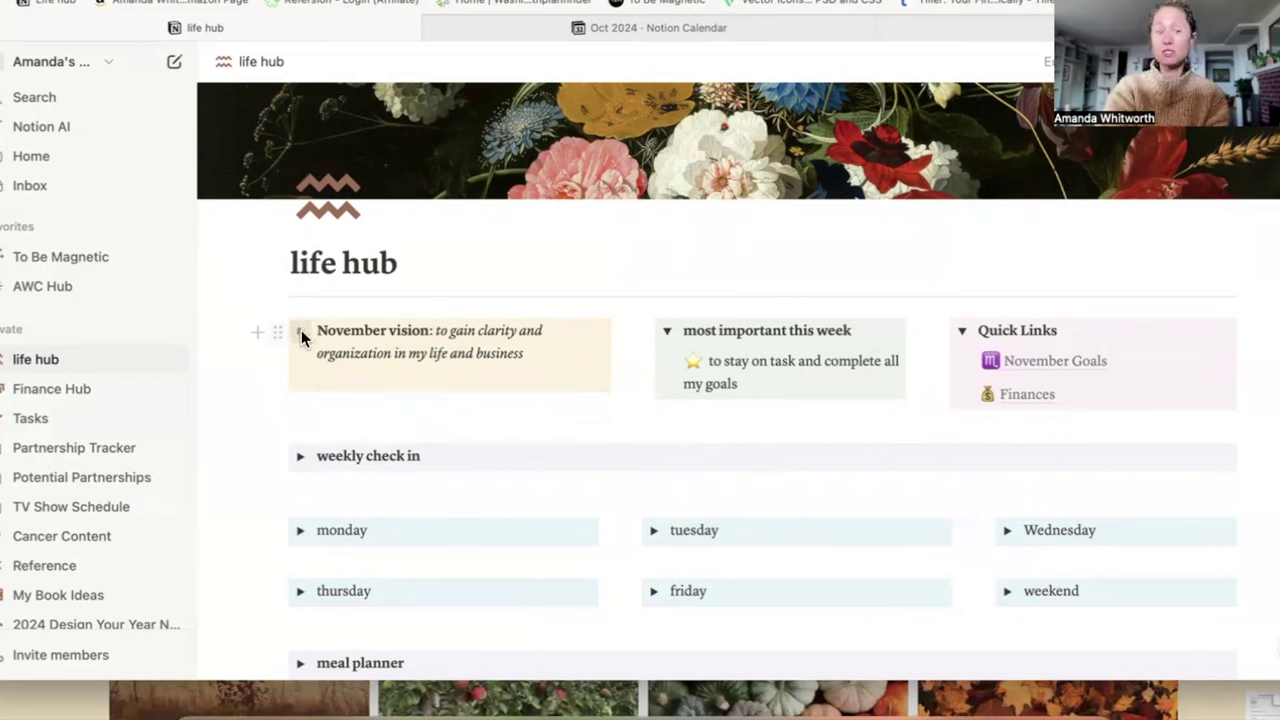
{"action": "left_click", "coordinate": [484, 347]}
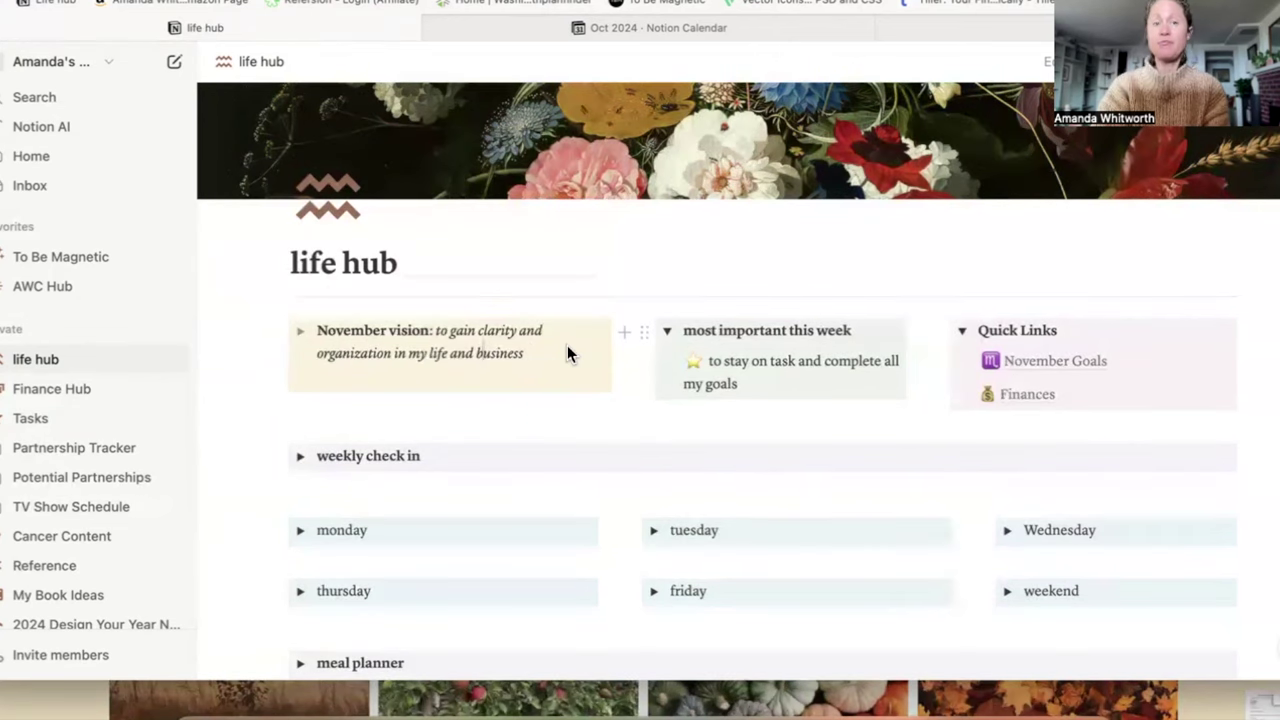
{"action": "scroll", "coordinate": [567, 352], "scroll_direction": "down", "scroll_amount": 1}
Step: Scroll down the life hub page to reach the weekly check in section
{"action": "scroll", "coordinate": [567, 350], "scroll_direction": "up", "scroll_amount": 2}
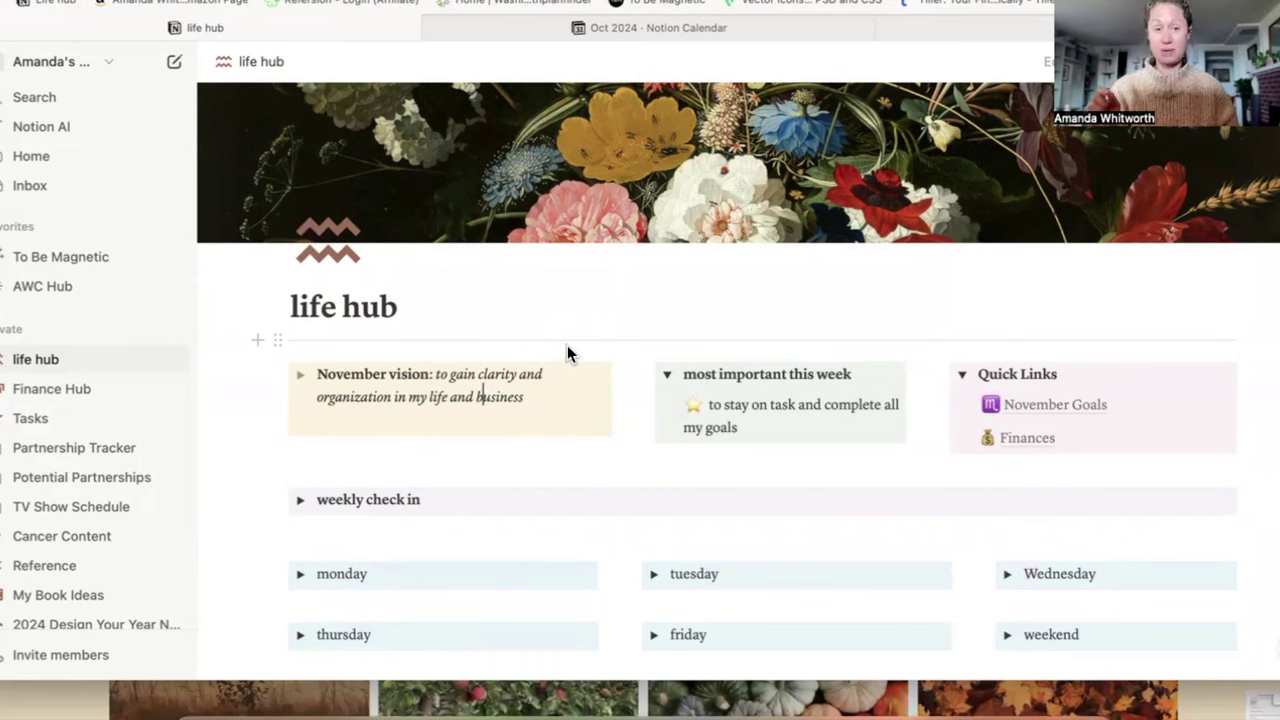
{"action": "scroll", "coordinate": [561, 381], "scroll_direction": "down", "scroll_amount": 1}
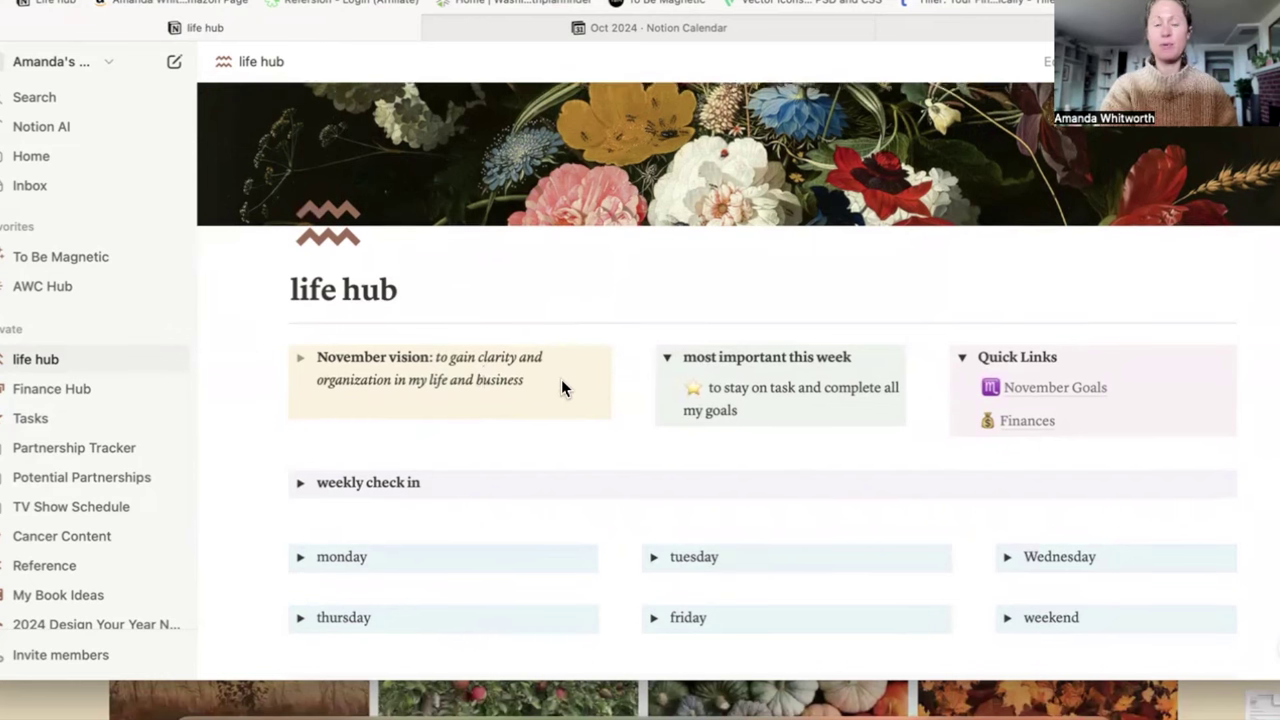
{"action": "scroll", "coordinate": [561, 381], "scroll_direction": "down", "scroll_amount": 1}
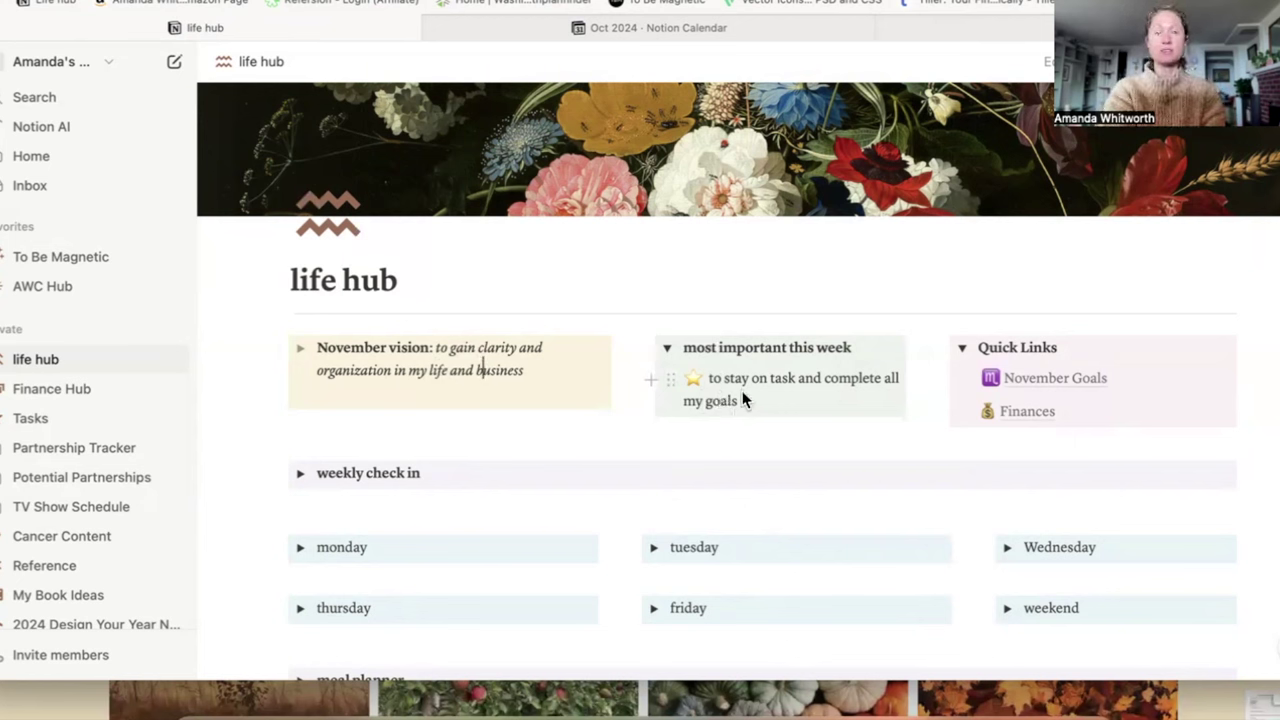
{"action": "scroll", "coordinate": [799, 398], "scroll_direction": "down", "scroll_amount": 2}
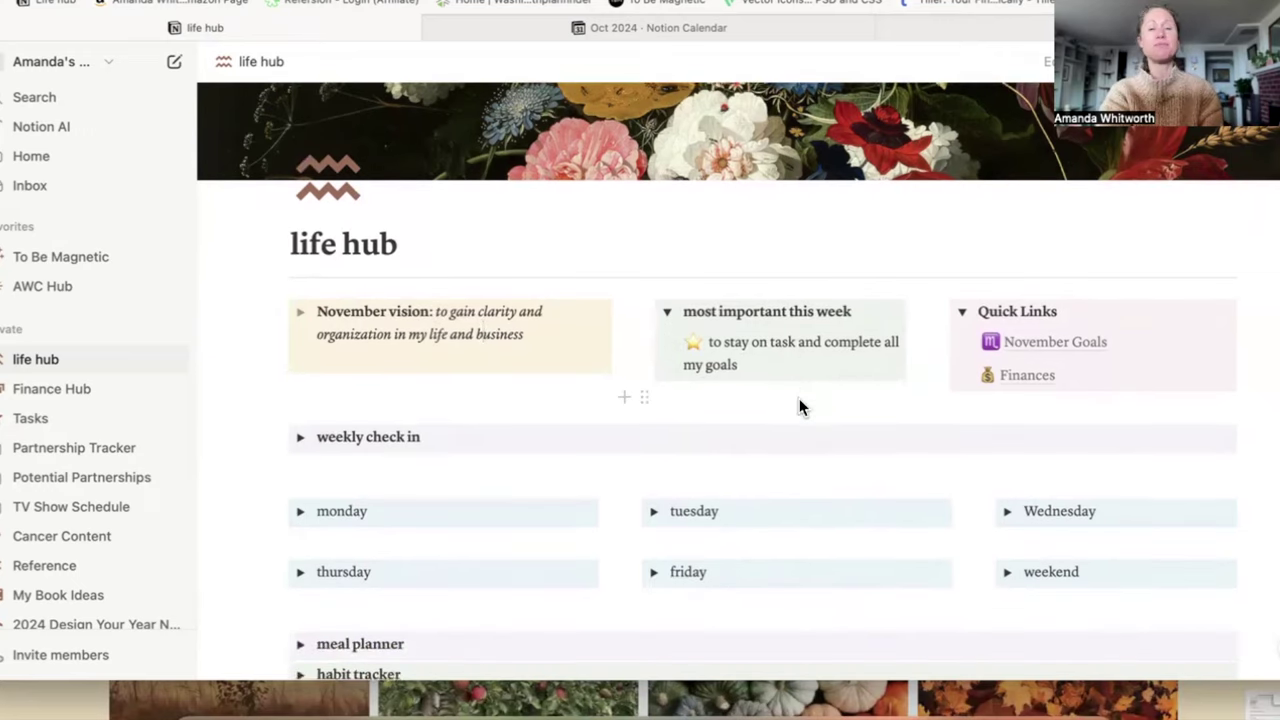
{"action": "scroll", "coordinate": [799, 398], "scroll_direction": "up", "scroll_amount": 2}
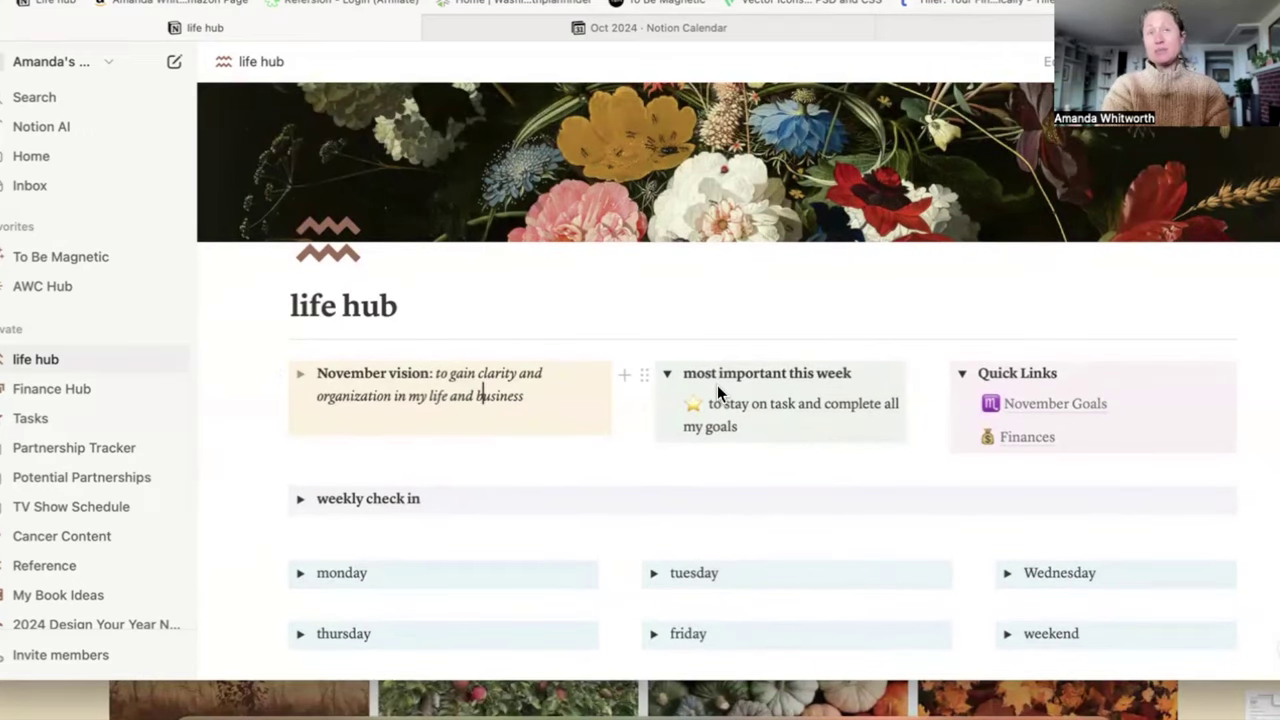
{"action": "scroll", "coordinate": [717, 385], "scroll_direction": "down", "scroll_amount": 1}
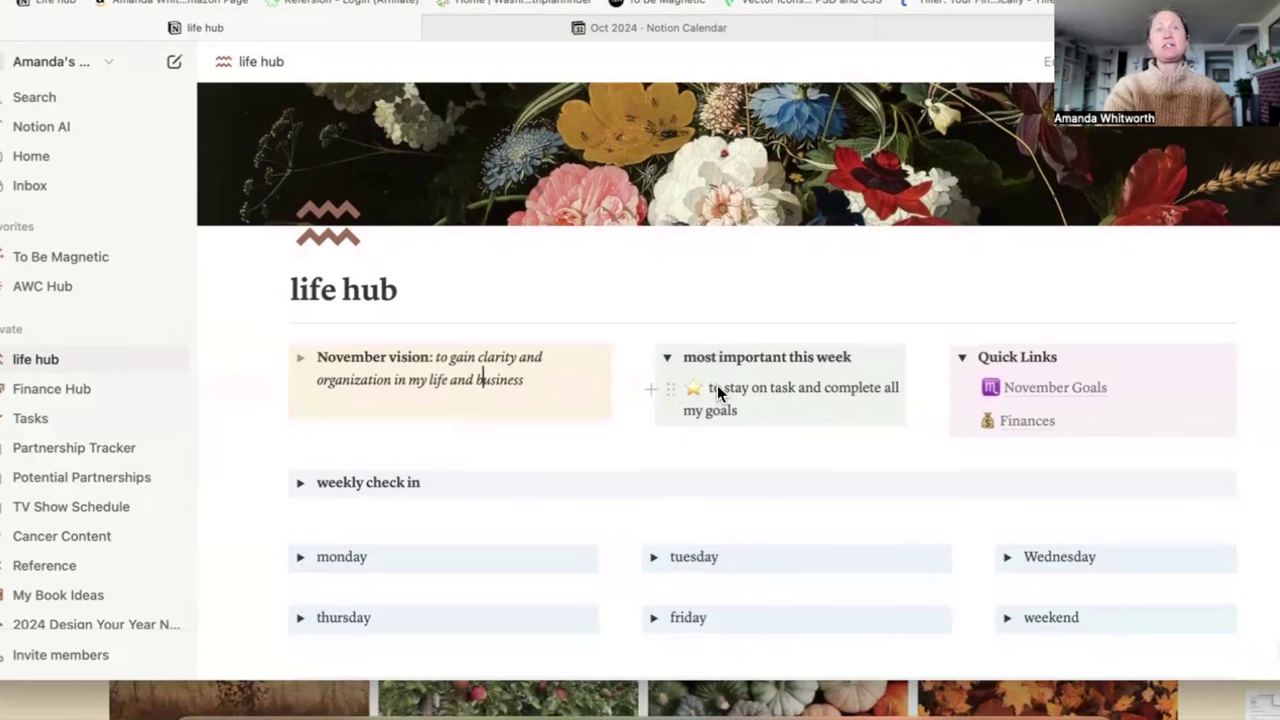
{"action": "scroll", "coordinate": [717, 385], "scroll_direction": "down", "scroll_amount": 1}
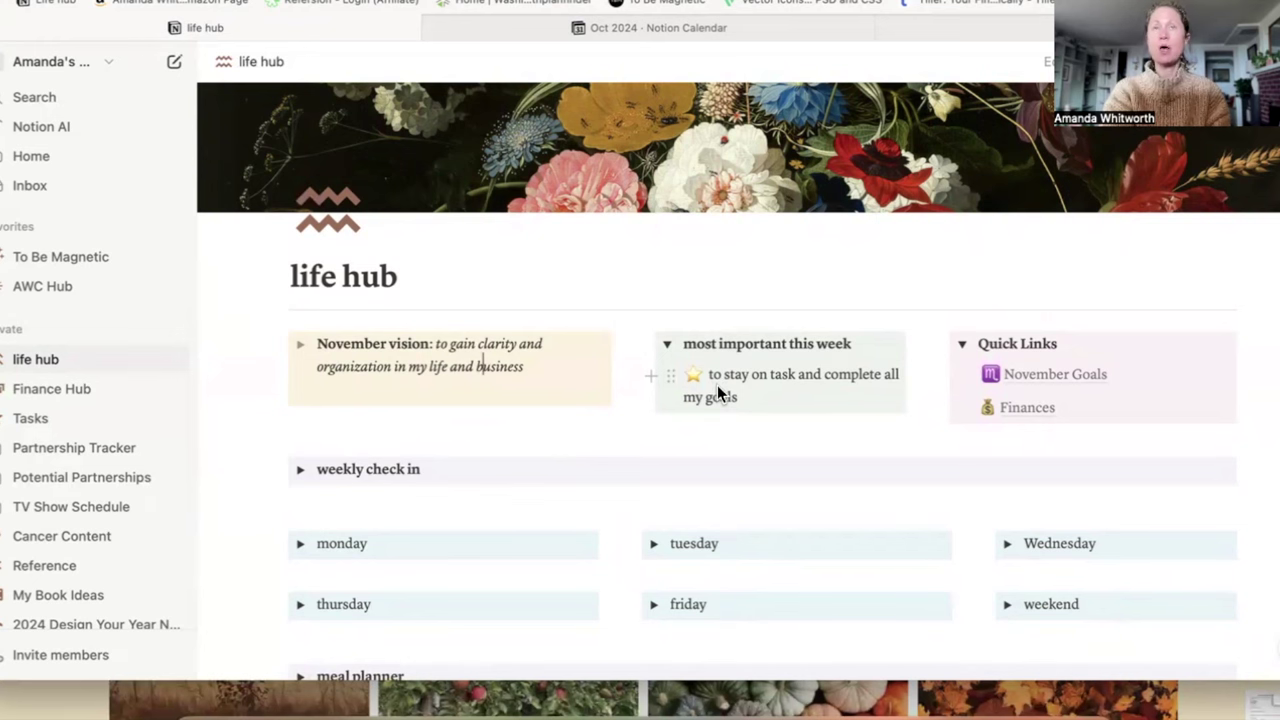
{"action": "scroll", "coordinate": [938, 375], "scroll_direction": "down", "scroll_amount": 1}
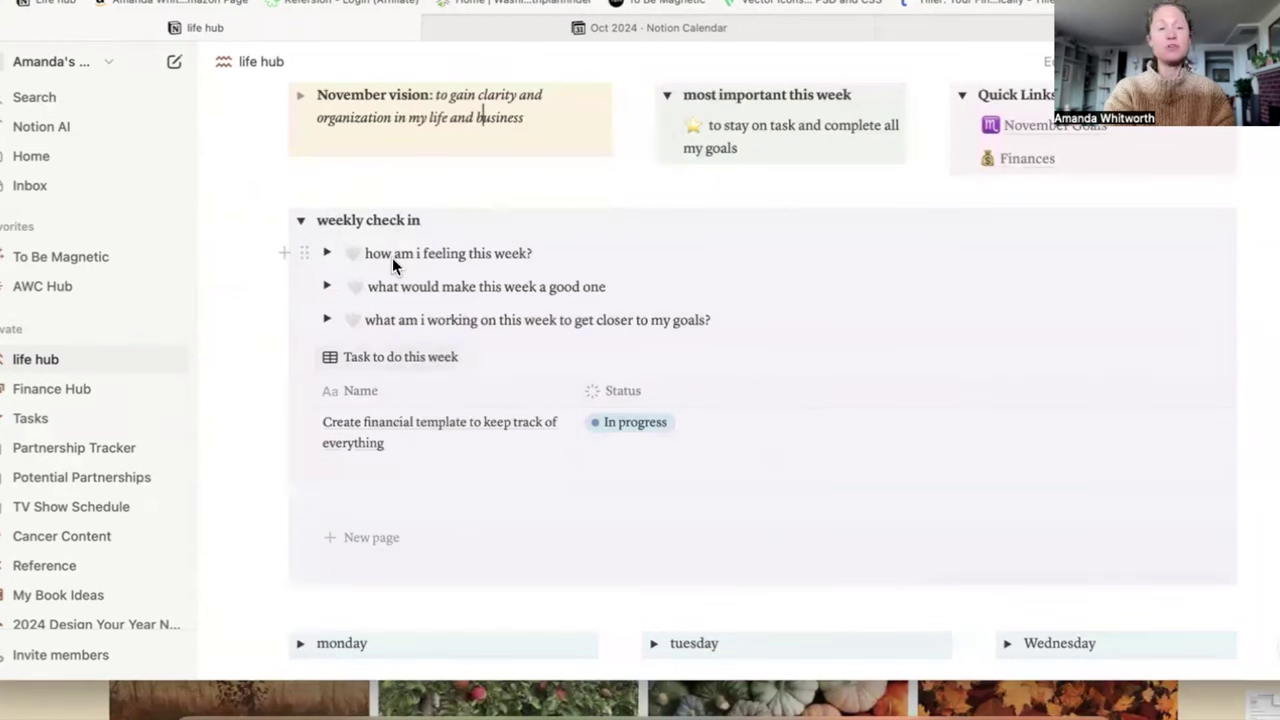
{"action": "scroll", "coordinate": [392, 256], "scroll_direction": "down", "scroll_amount": 1}
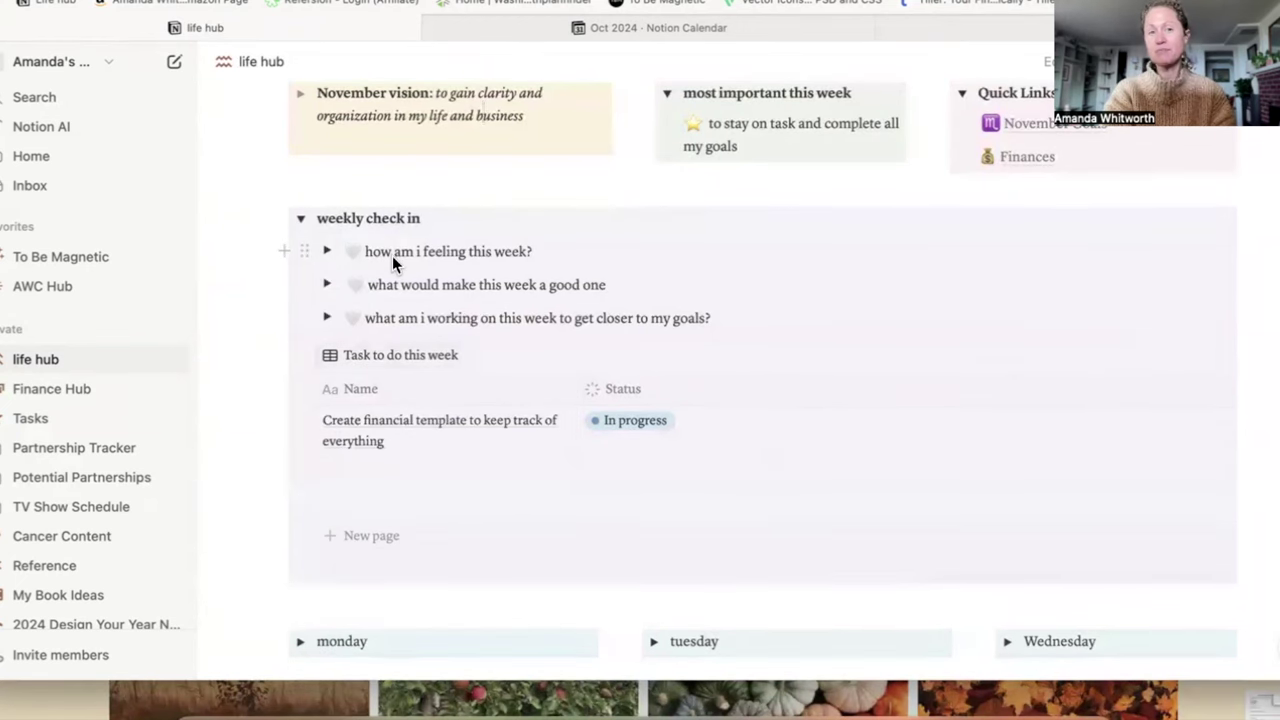
Step: Reveal and hide the answer to 'How am I feeling this week?'
{"action": "left_click", "coordinate": [325, 252]}
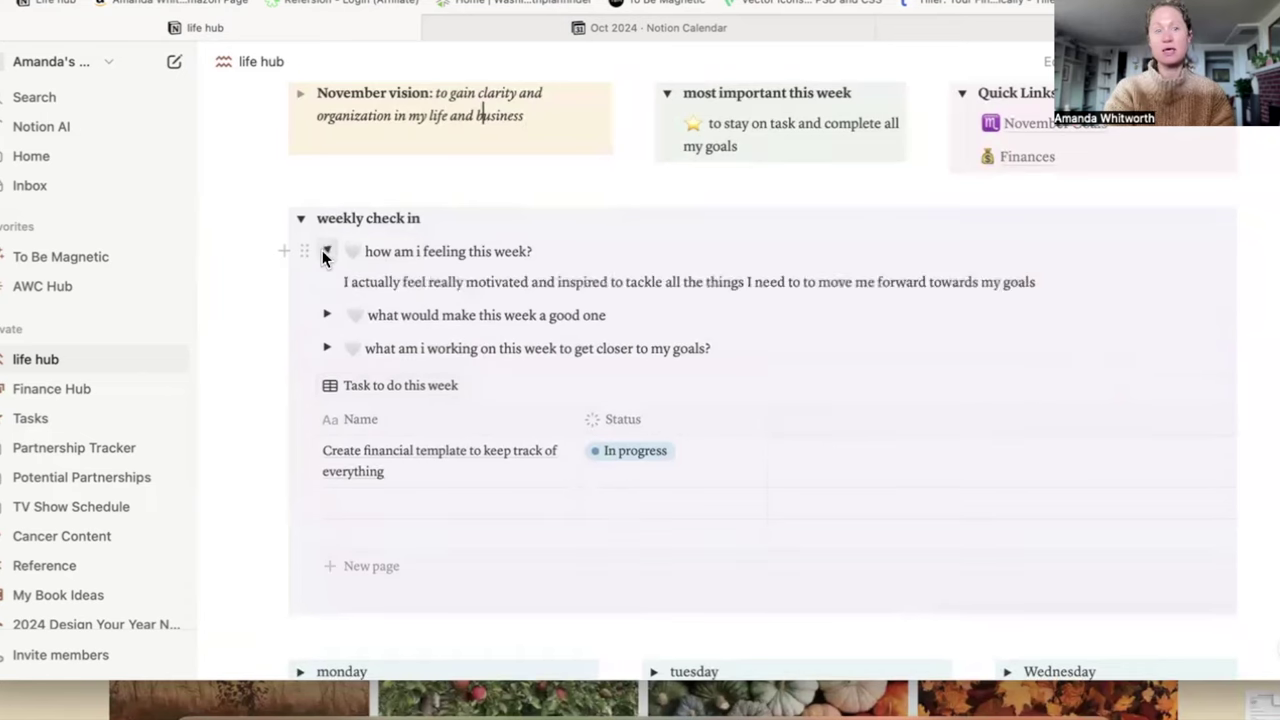
{"action": "left_click", "coordinate": [322, 250]}
{"action": "left_click", "coordinate": [322, 250]}
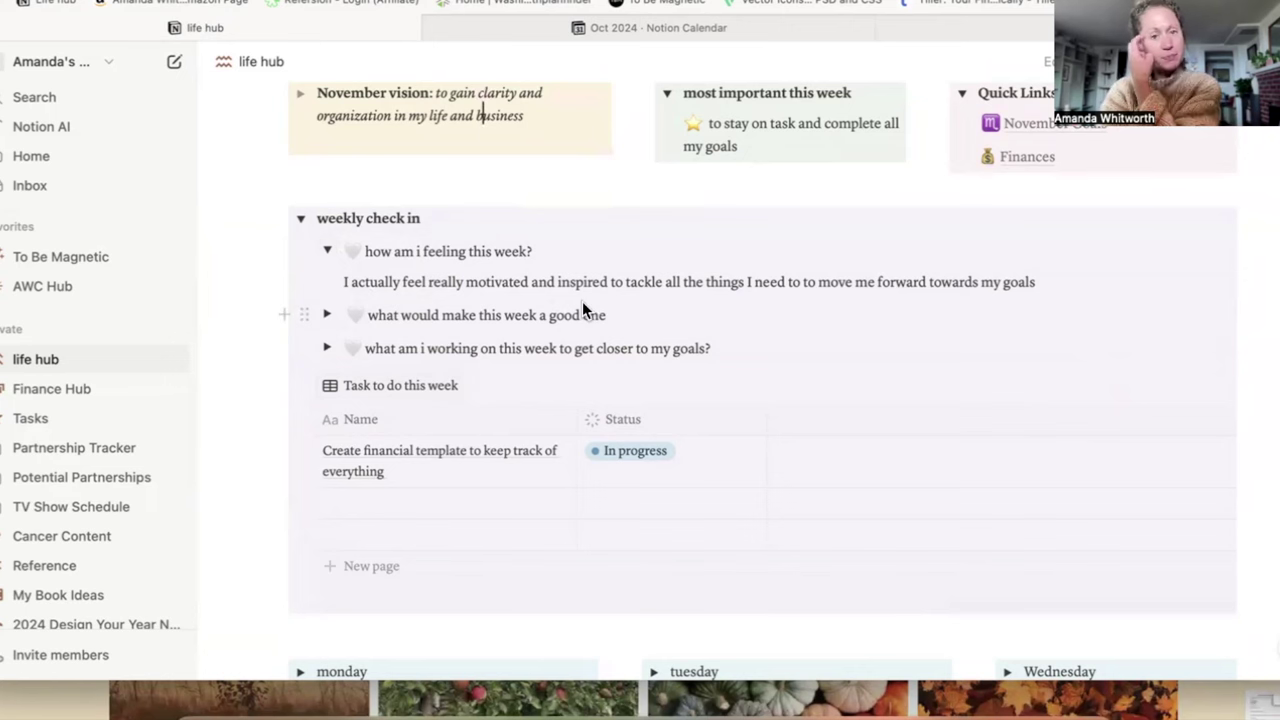
{"action": "left_click", "coordinate": [326, 251]}
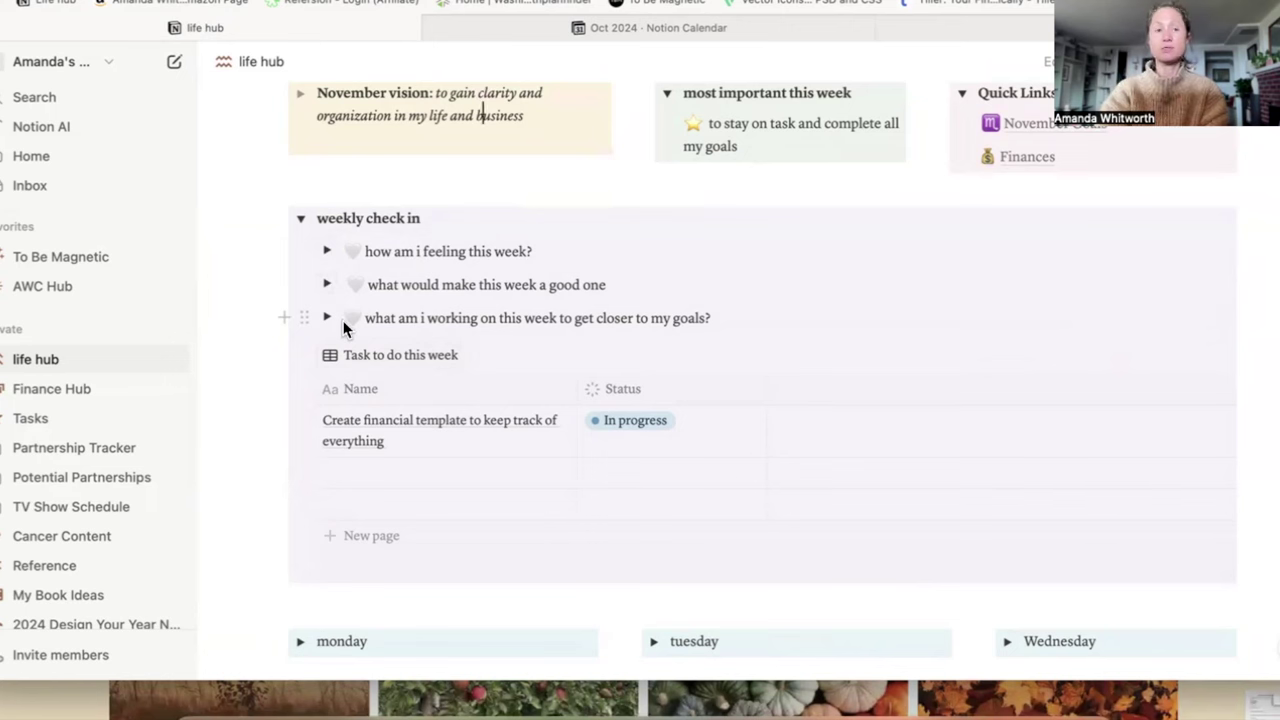
Step: Peek at the goals and good-week answers, then collapse the weekly check in section
{"action": "left_click", "coordinate": [326, 317]}
{"action": "left_click", "coordinate": [326, 317]}
{"action": "left_click", "coordinate": [327, 284]}
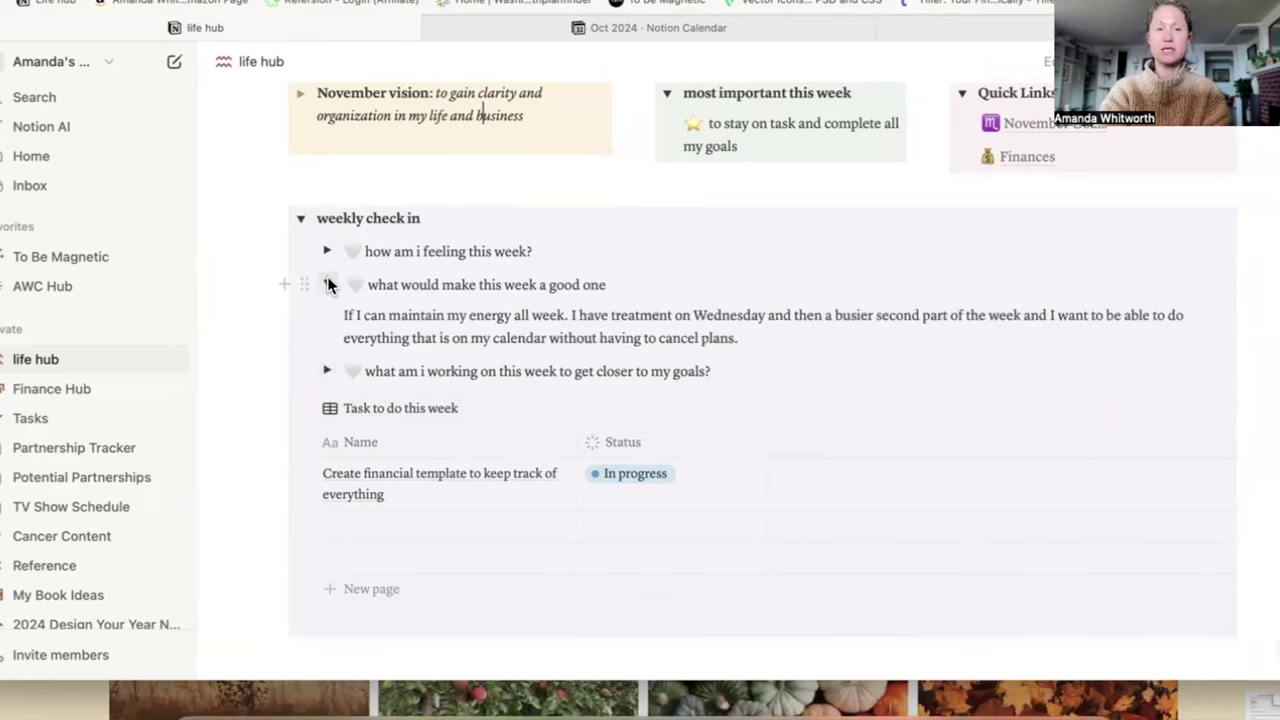
{"action": "left_click", "coordinate": [329, 284]}
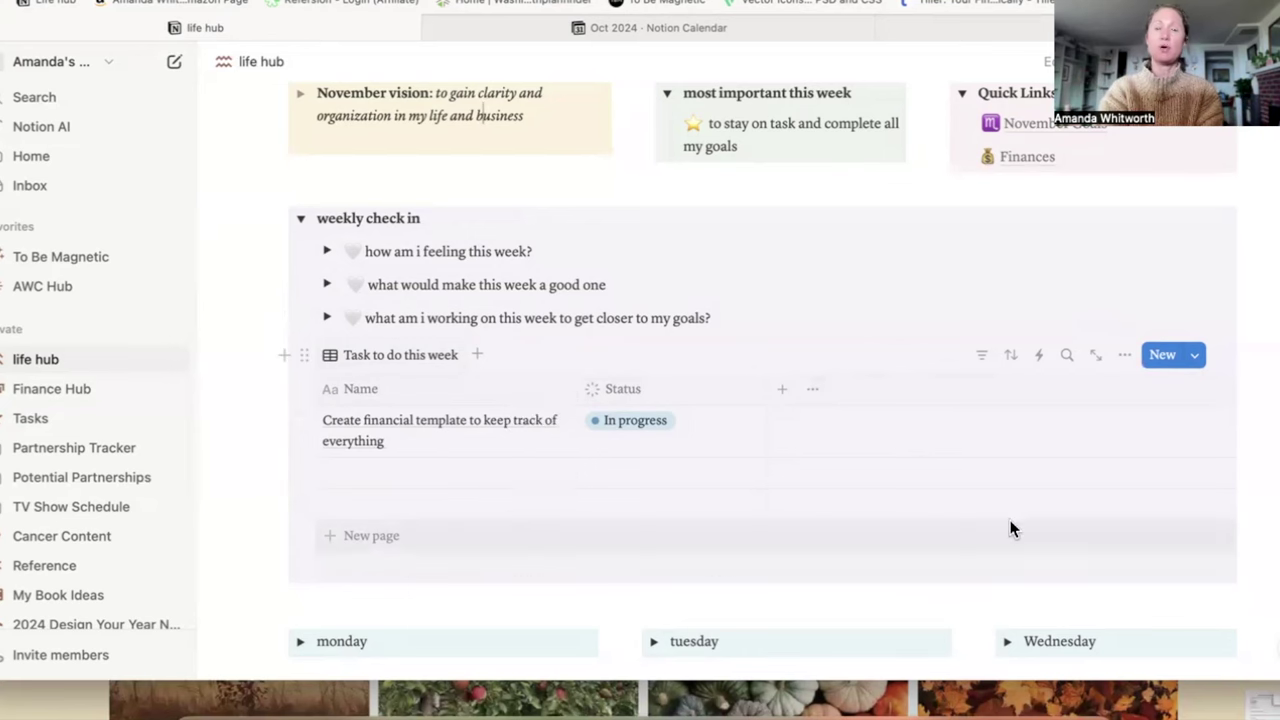
{"action": "scroll", "coordinate": [407, 419], "scroll_direction": "down", "scroll_amount": 1}
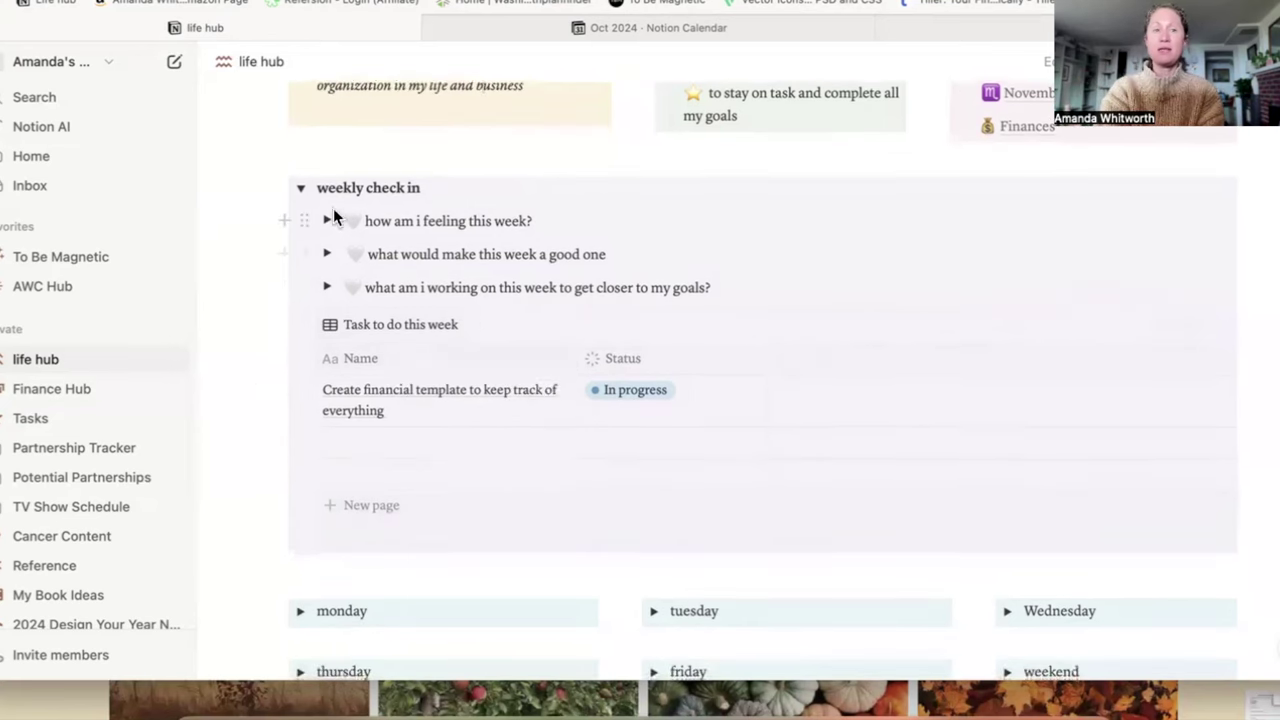
{"action": "left_click", "coordinate": [301, 189]}
Step: Expand the monday to-do list on life hub
{"action": "scroll", "coordinate": [301, 190], "scroll_direction": "up", "scroll_amount": 5}
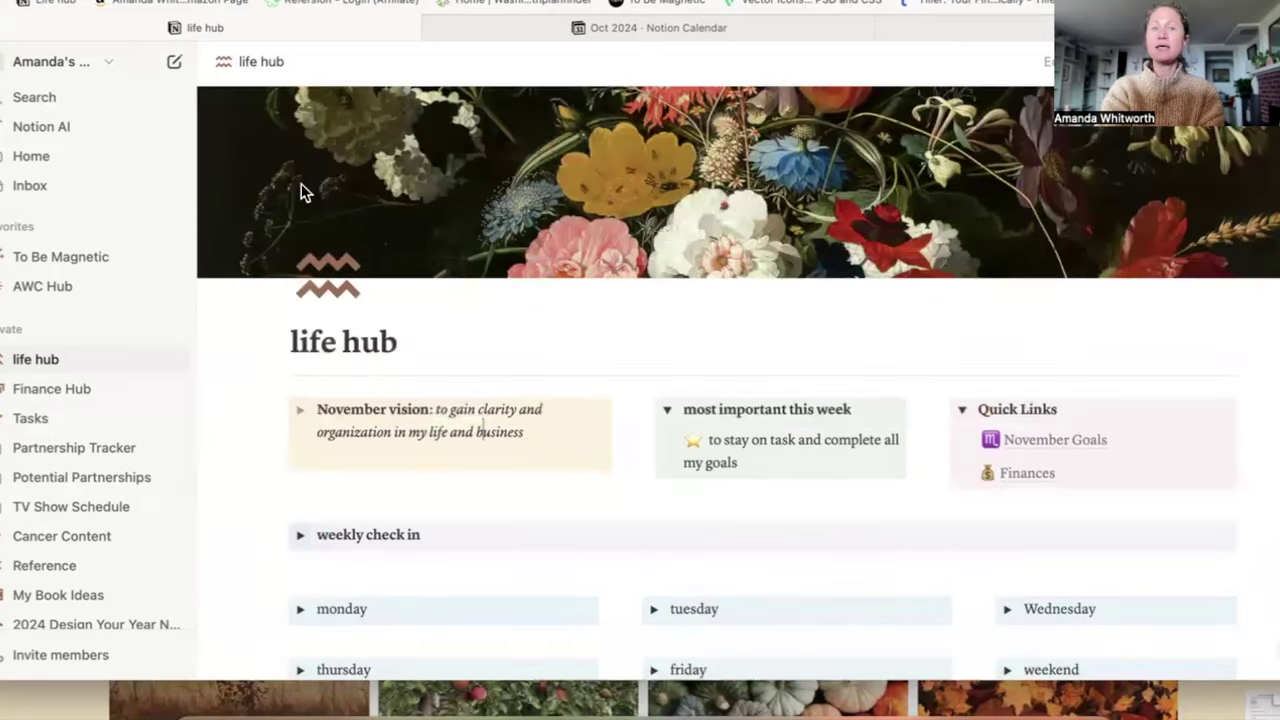
{"action": "scroll", "coordinate": [301, 190], "scroll_direction": "down", "scroll_amount": 3}
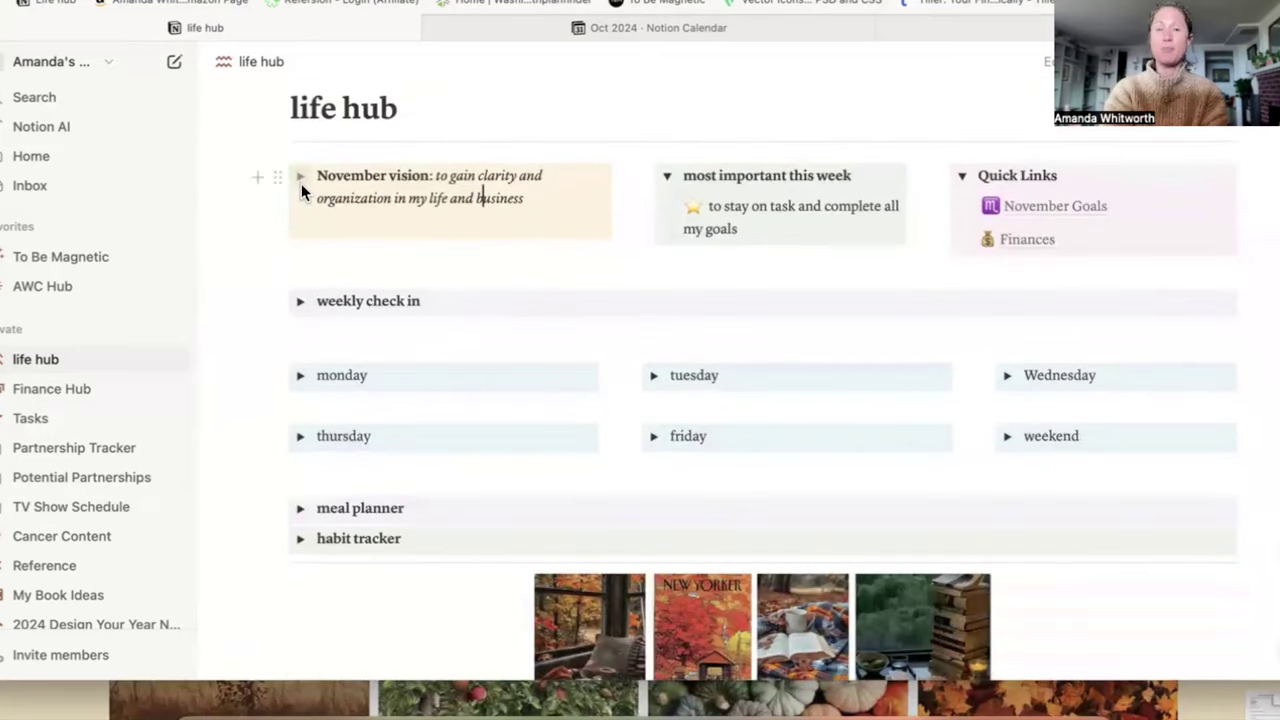
{"action": "scroll", "coordinate": [302, 190], "scroll_direction": "down", "scroll_amount": 2}
{"action": "scroll", "coordinate": [302, 190], "scroll_direction": "down", "scroll_amount": 1}
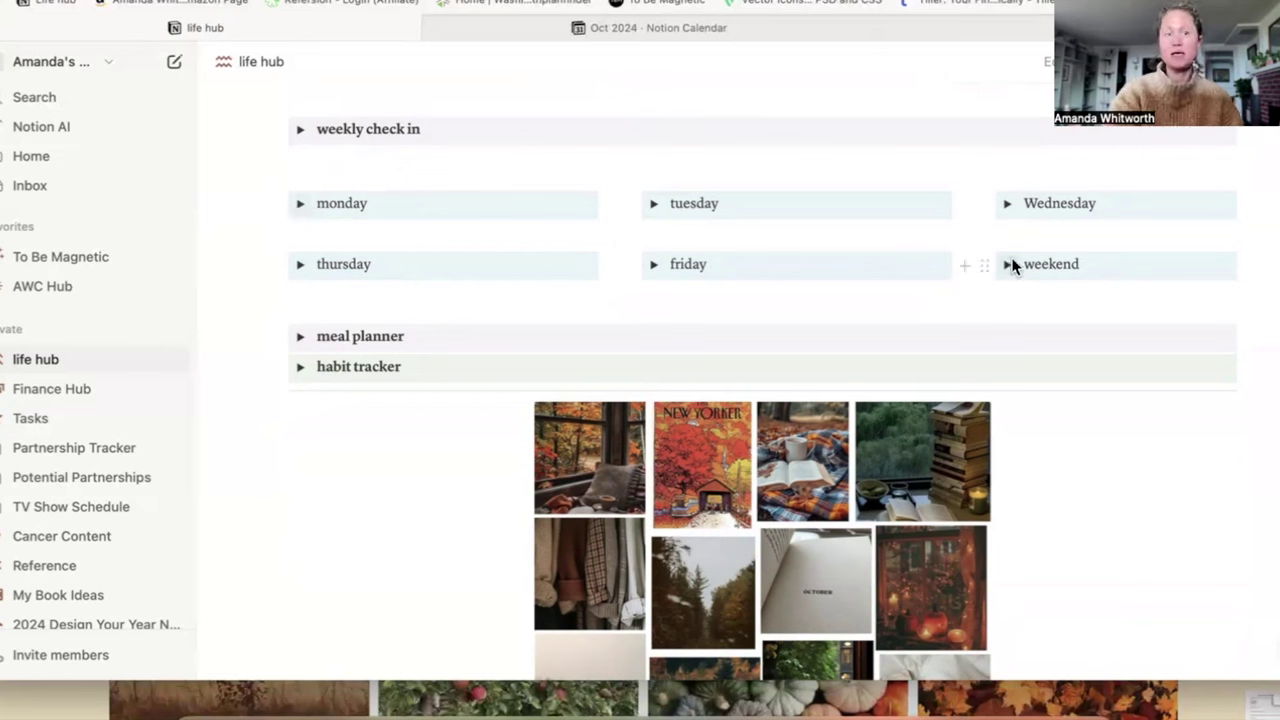
{"action": "left_click", "coordinate": [298, 204]}
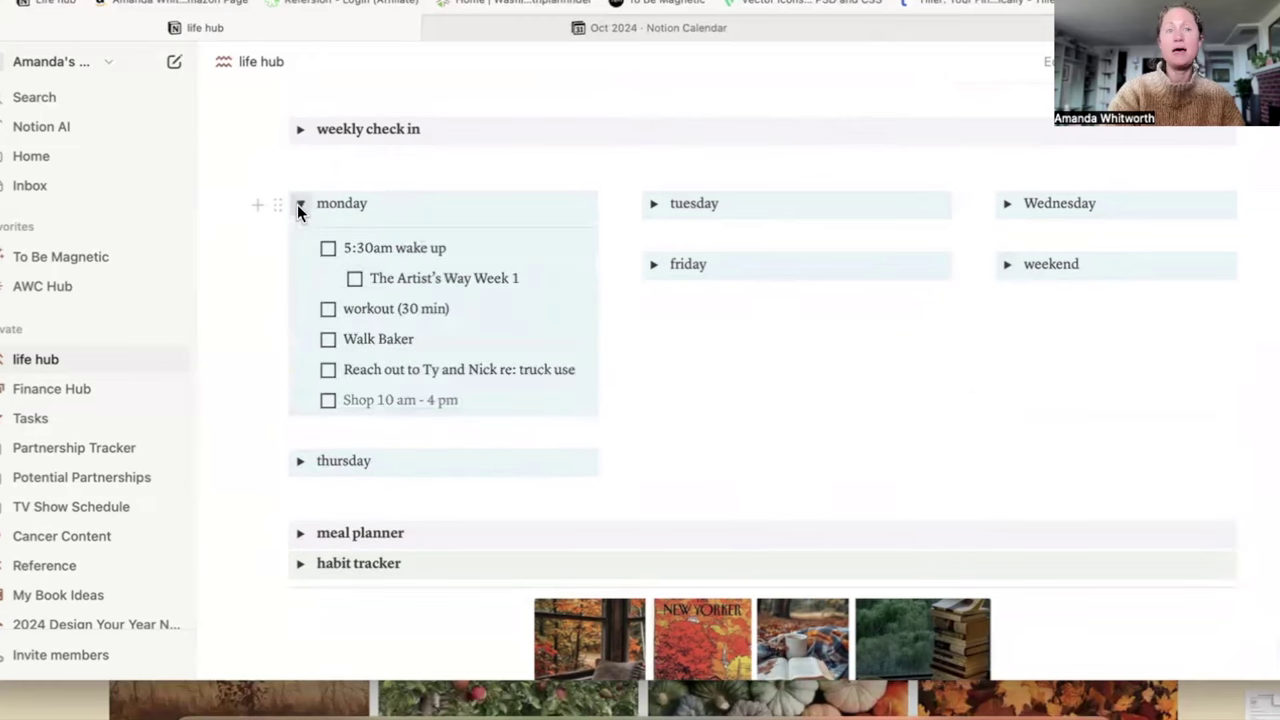
Step: Tick Monday's wake up, Artist's Way, workout, walk and truck tasks; leave shop hours unchecked; open AWC Hub
{"action": "left_click", "coordinate": [327, 249]}
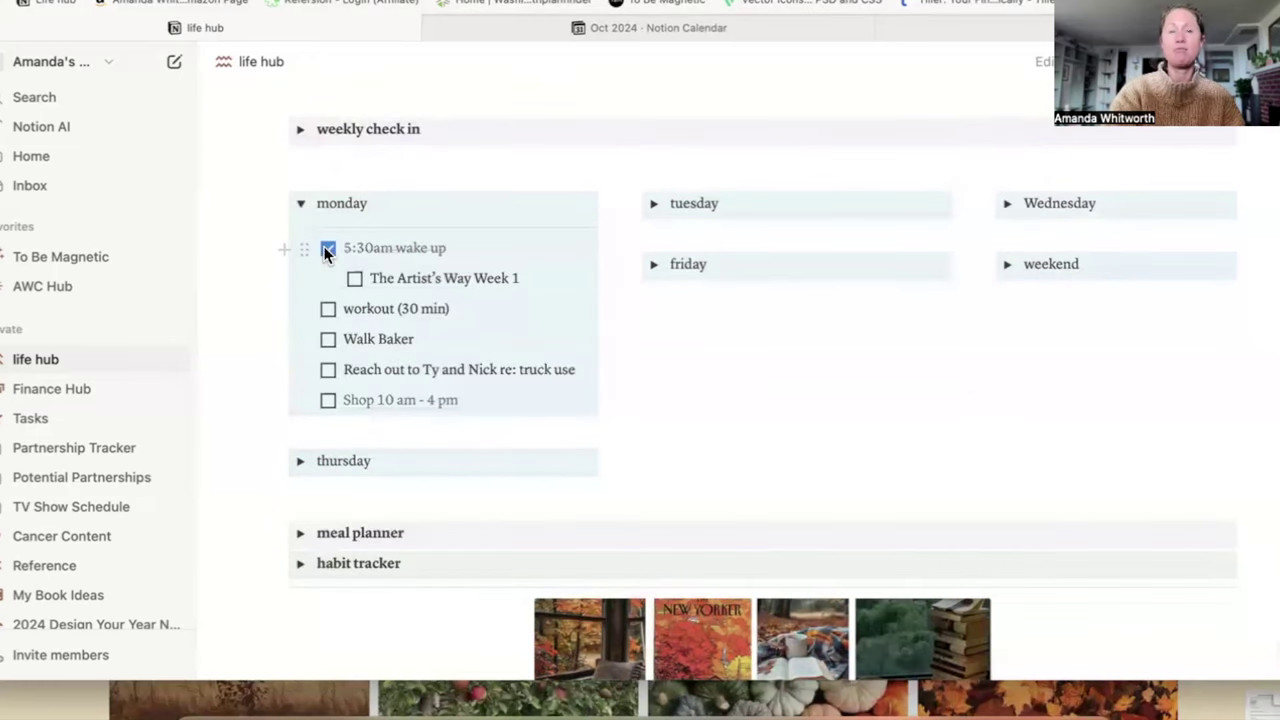
{"action": "left_click", "coordinate": [353, 280]}
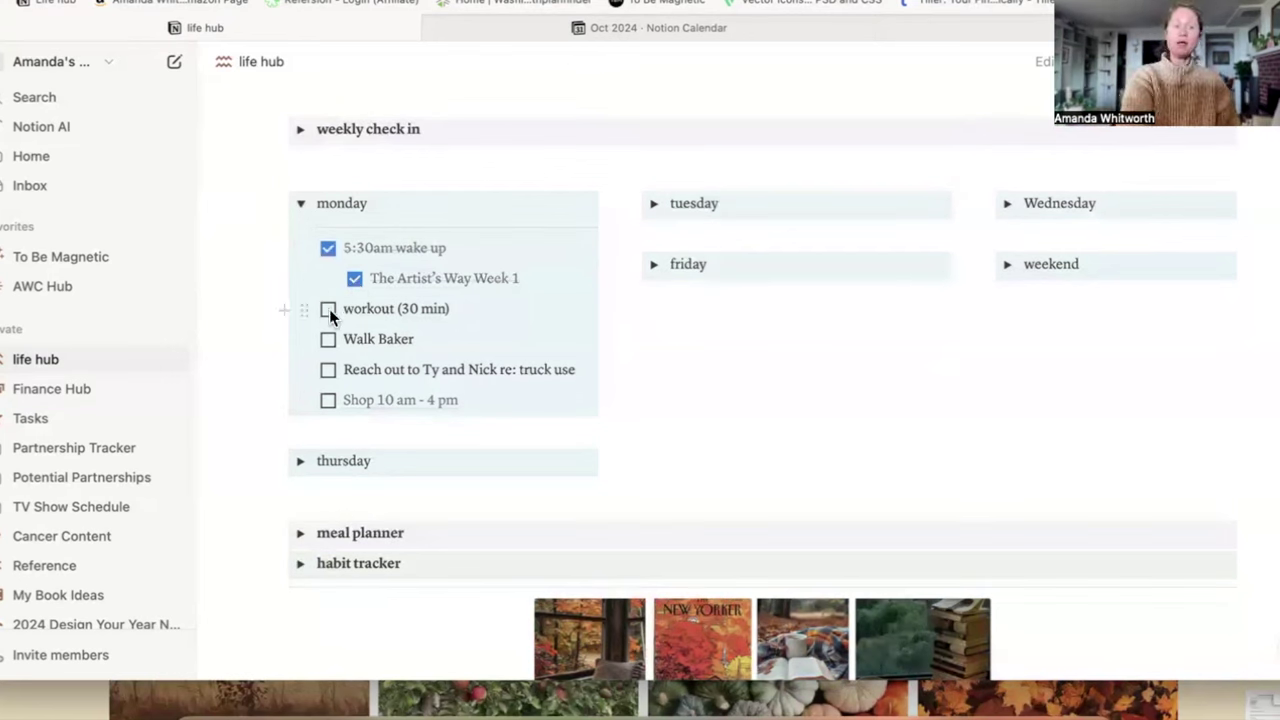
{"action": "left_click", "coordinate": [329, 309]}
{"action": "left_click", "coordinate": [327, 340]}
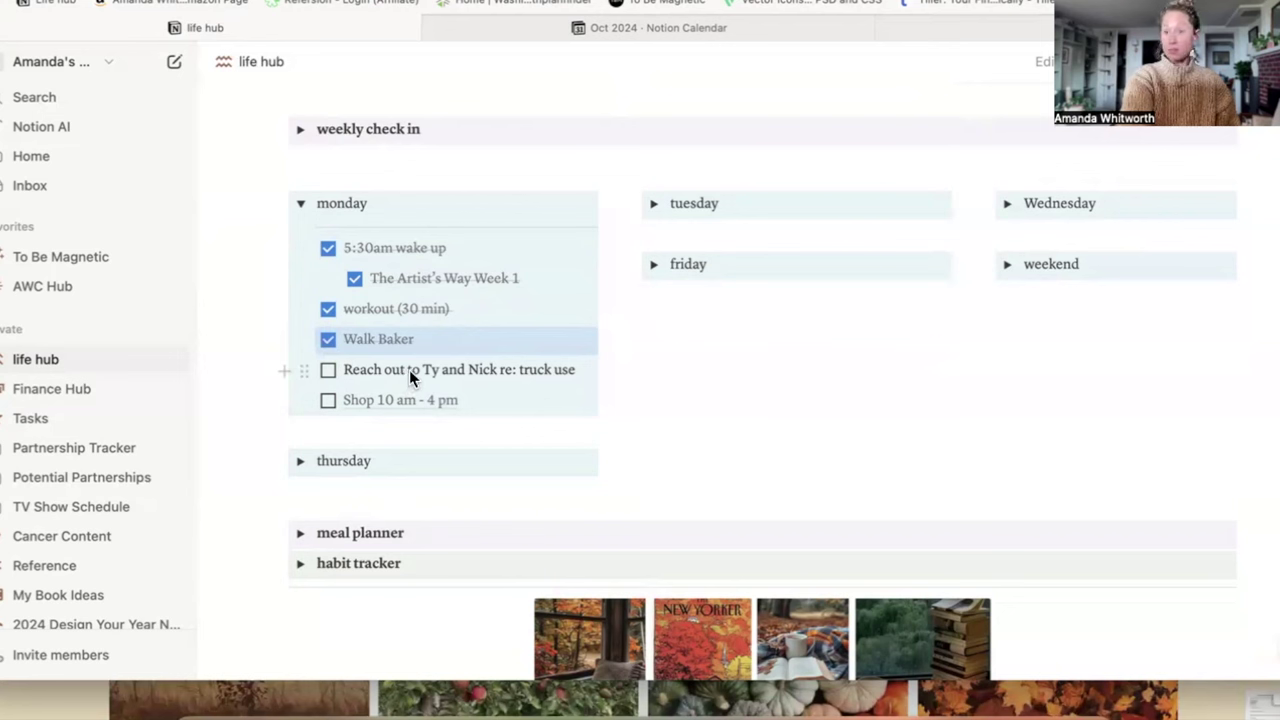
{"action": "left_click", "coordinate": [328, 370]}
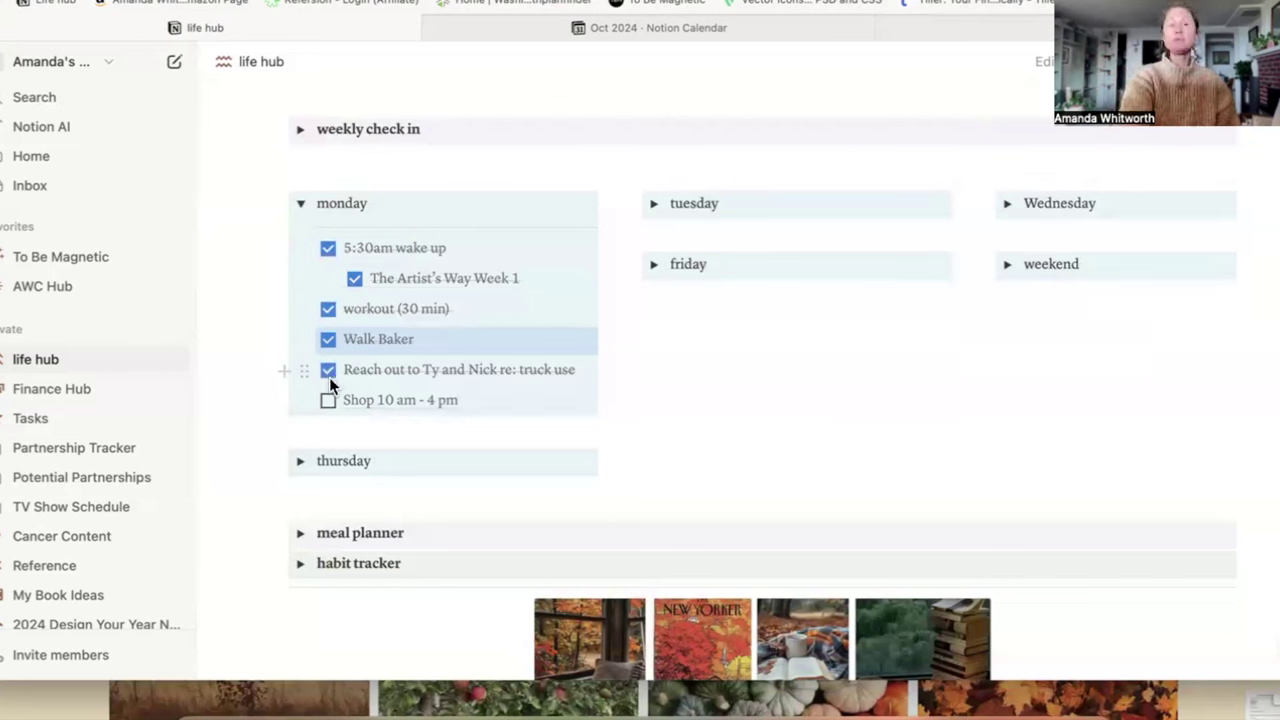
{"action": "left_click", "coordinate": [329, 398]}
{"action": "scroll", "coordinate": [329, 396], "scroll_direction": "down", "scroll_amount": 3}
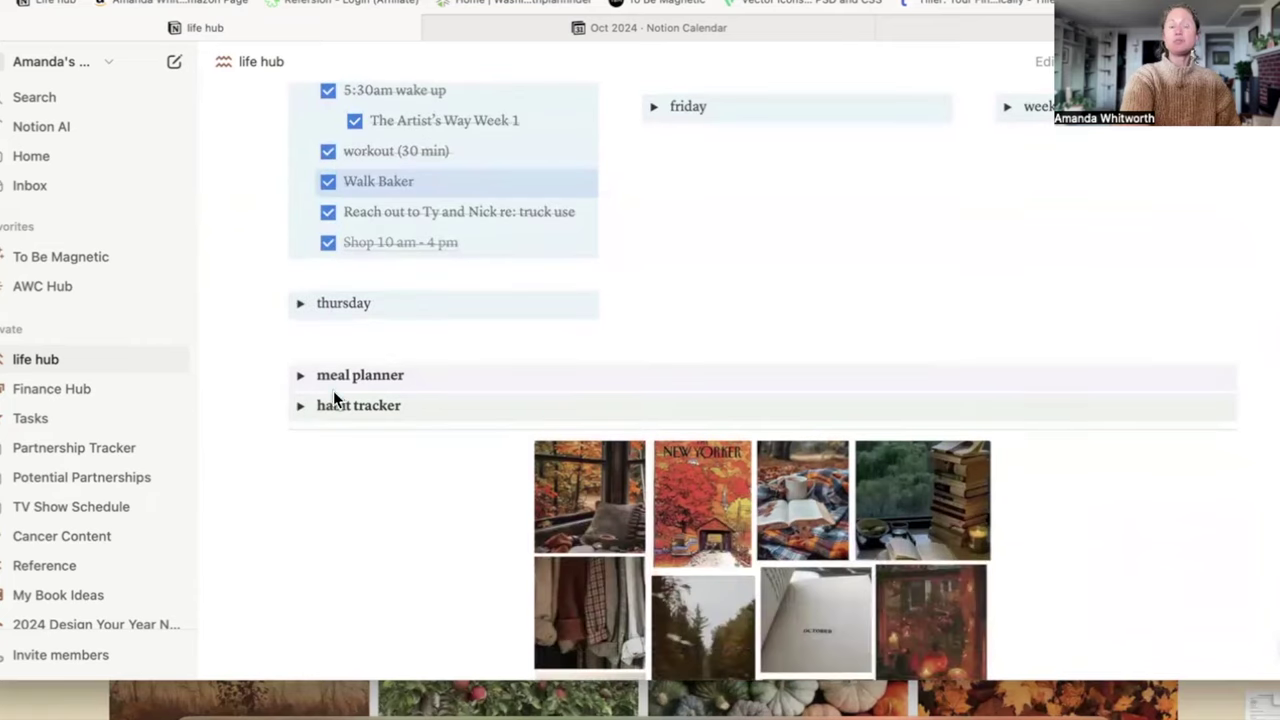
{"action": "left_click", "coordinate": [329, 242]}
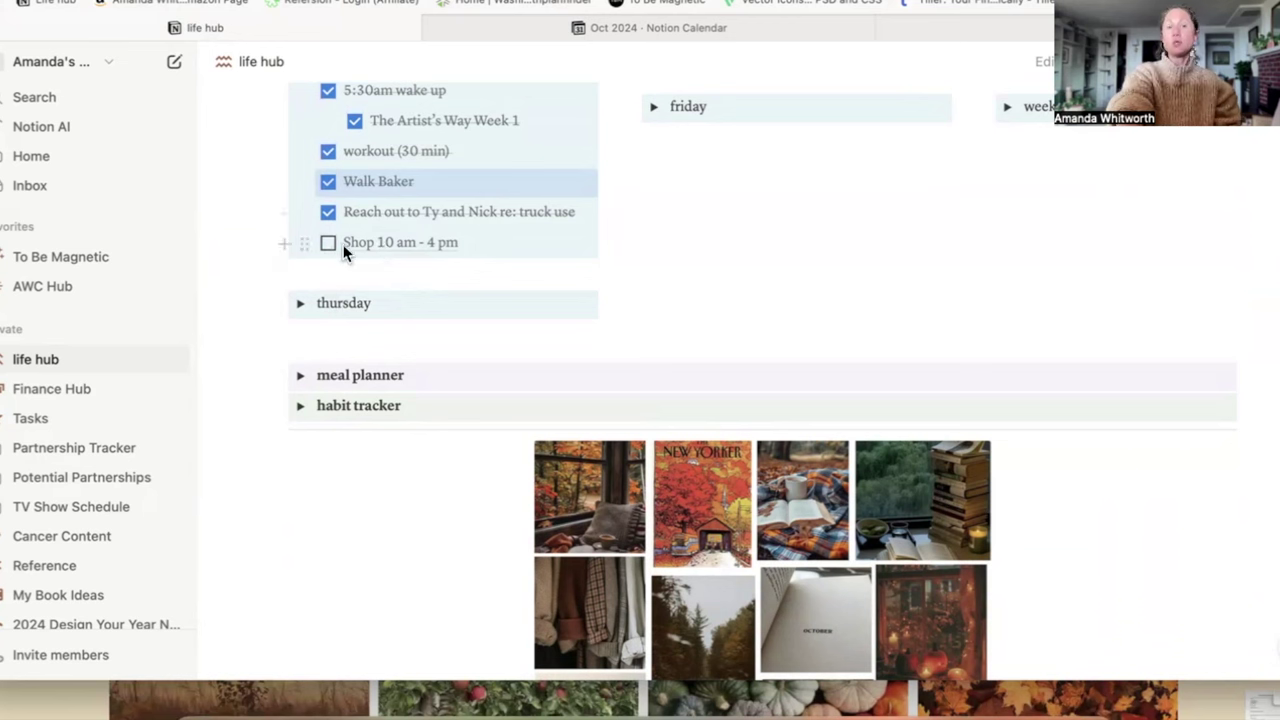
{"action": "mouse_move", "coordinate": [343, 248]}
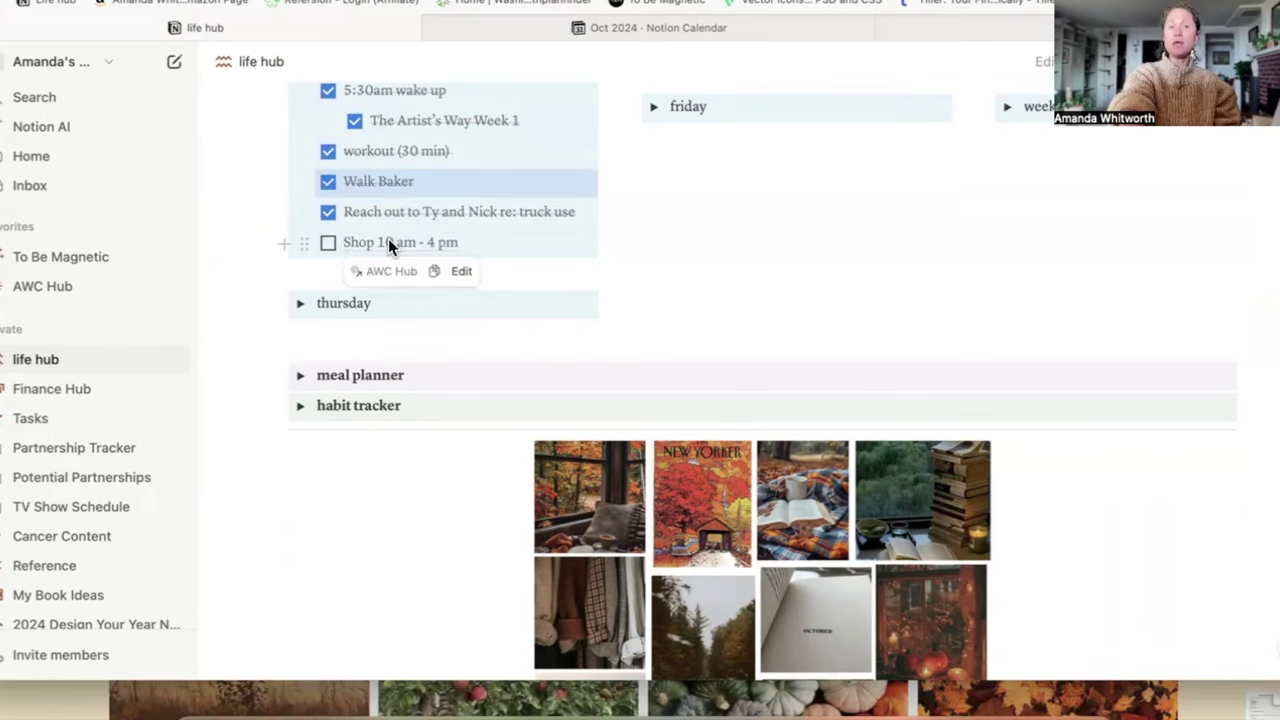
{"action": "left_click", "coordinate": [391, 271]}
Step: Tick 'finish framing out banquette seating' in AWC Hub's Detailed Daily To Do List, then collapse the list
{"action": "scroll", "coordinate": [385, 265], "scroll_direction": "down", "scroll_amount": 4}
{"action": "scroll", "coordinate": [382, 265], "scroll_direction": "down", "scroll_amount": 4}
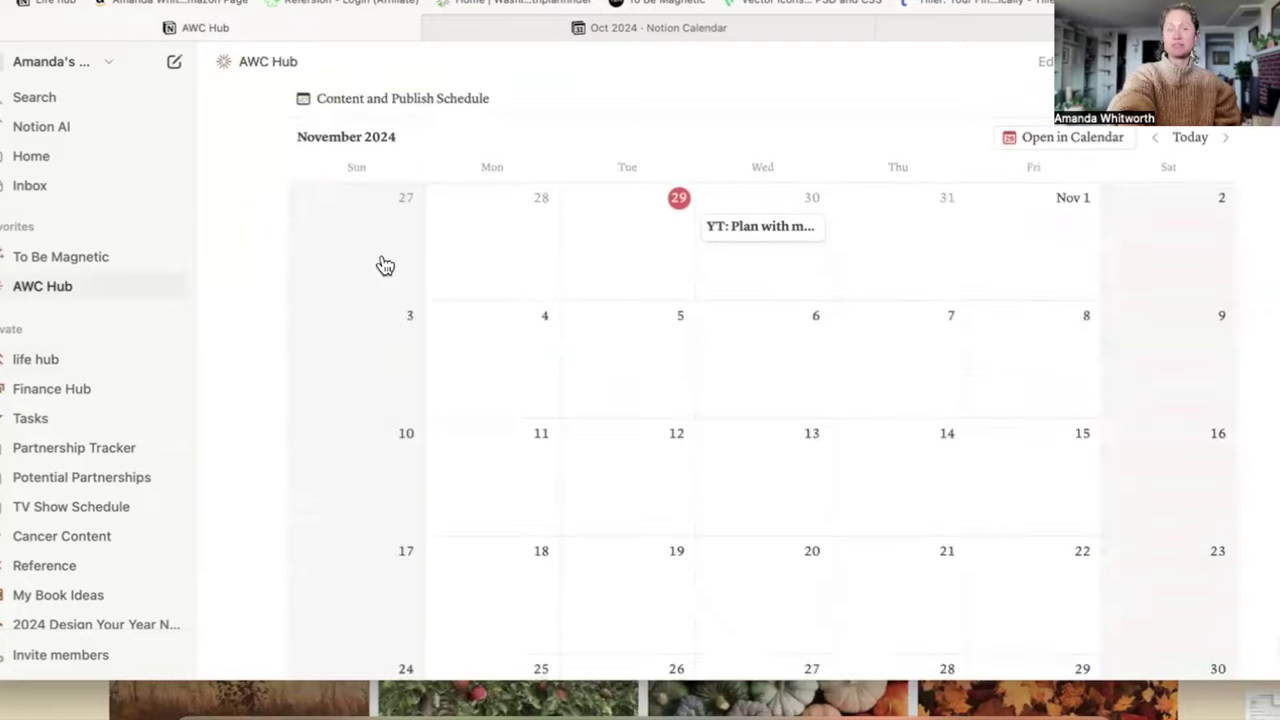
{"action": "scroll", "coordinate": [382, 264], "scroll_direction": "up", "scroll_amount": 5}
{"action": "scroll", "coordinate": [398, 233], "scroll_direction": "up", "scroll_amount": 2}
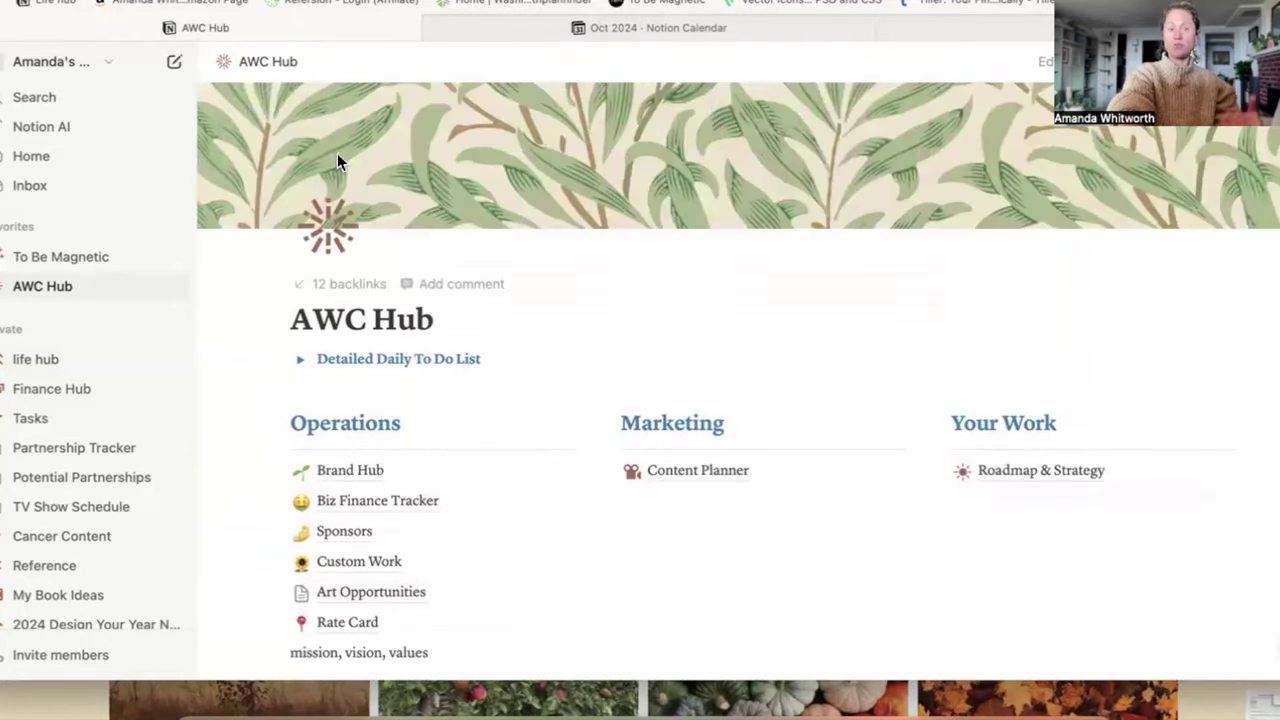
{"action": "left_click", "coordinate": [304, 360]}
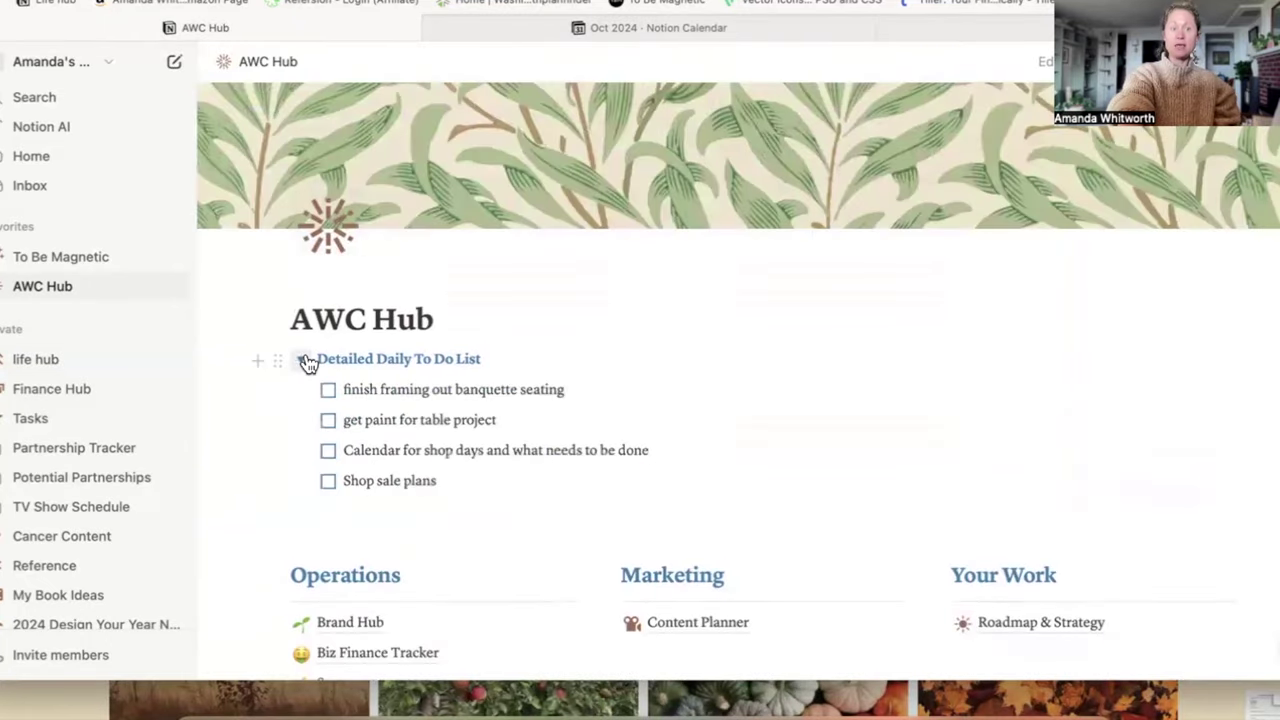
{"action": "scroll", "coordinate": [309, 366], "scroll_direction": "down", "scroll_amount": 3}
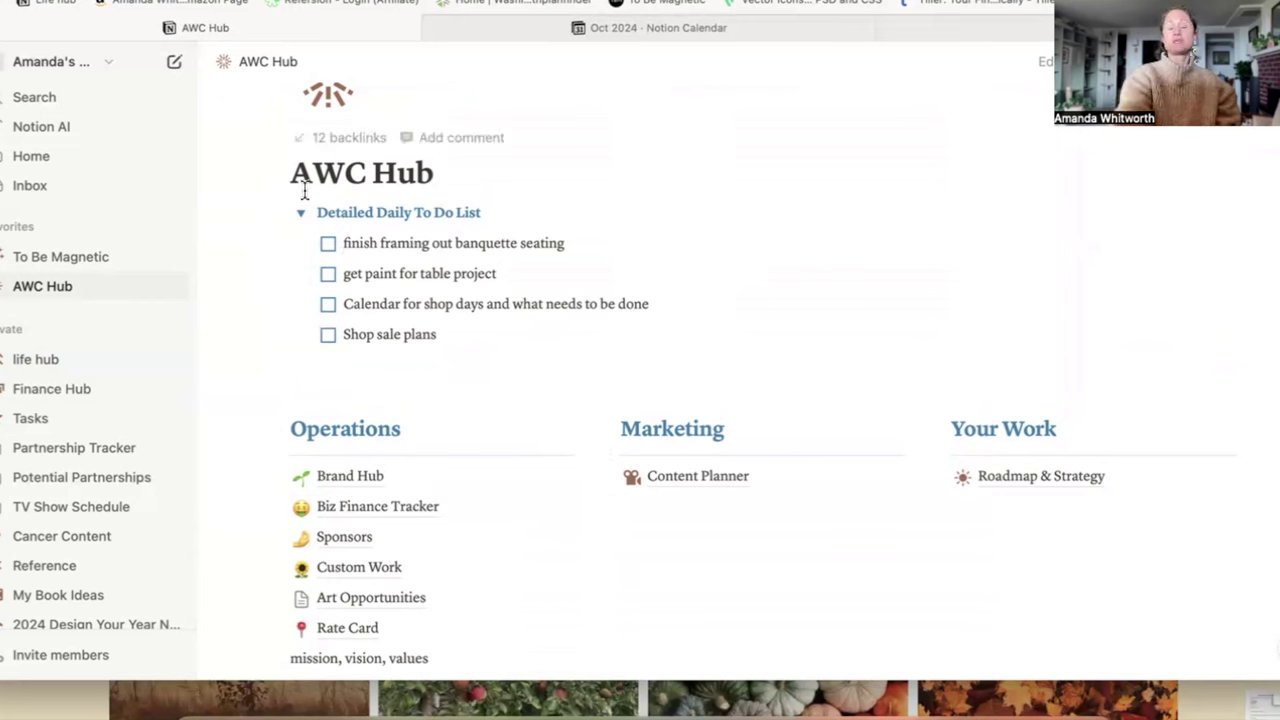
{"action": "left_click", "coordinate": [329, 245]}
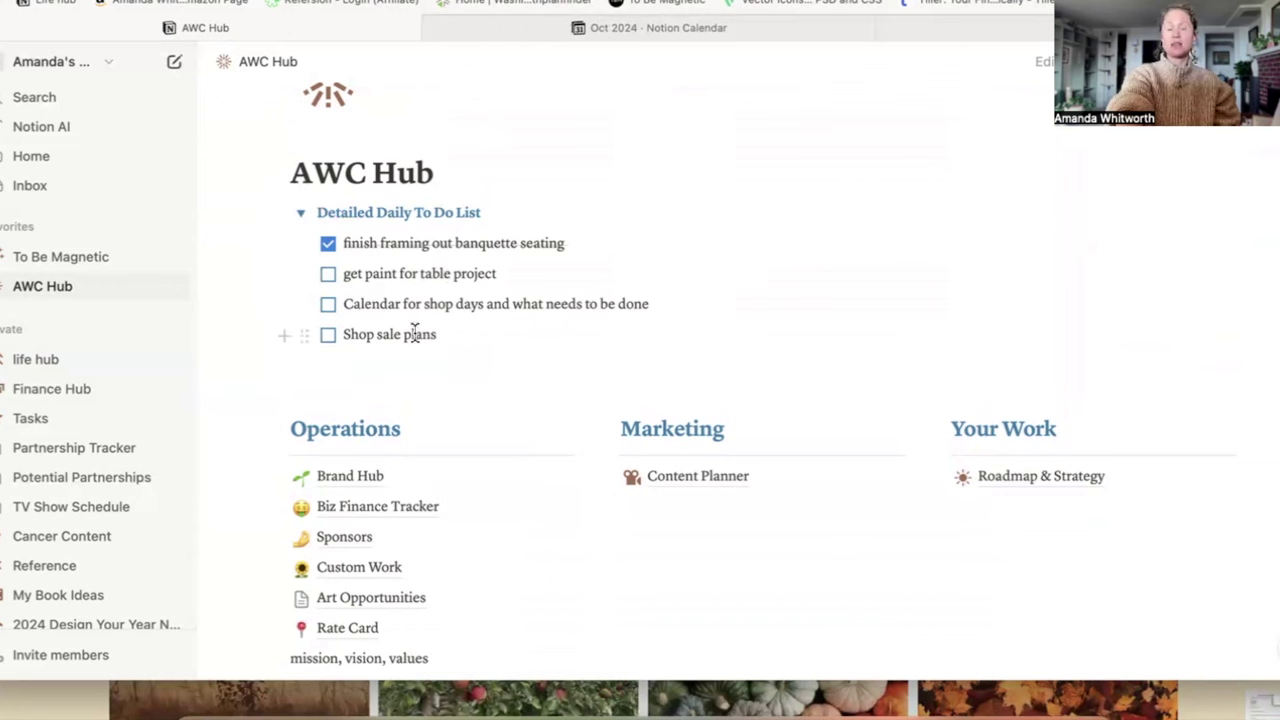
{"action": "left_click", "coordinate": [302, 213]}
{"action": "left_click", "coordinate": [302, 213]}
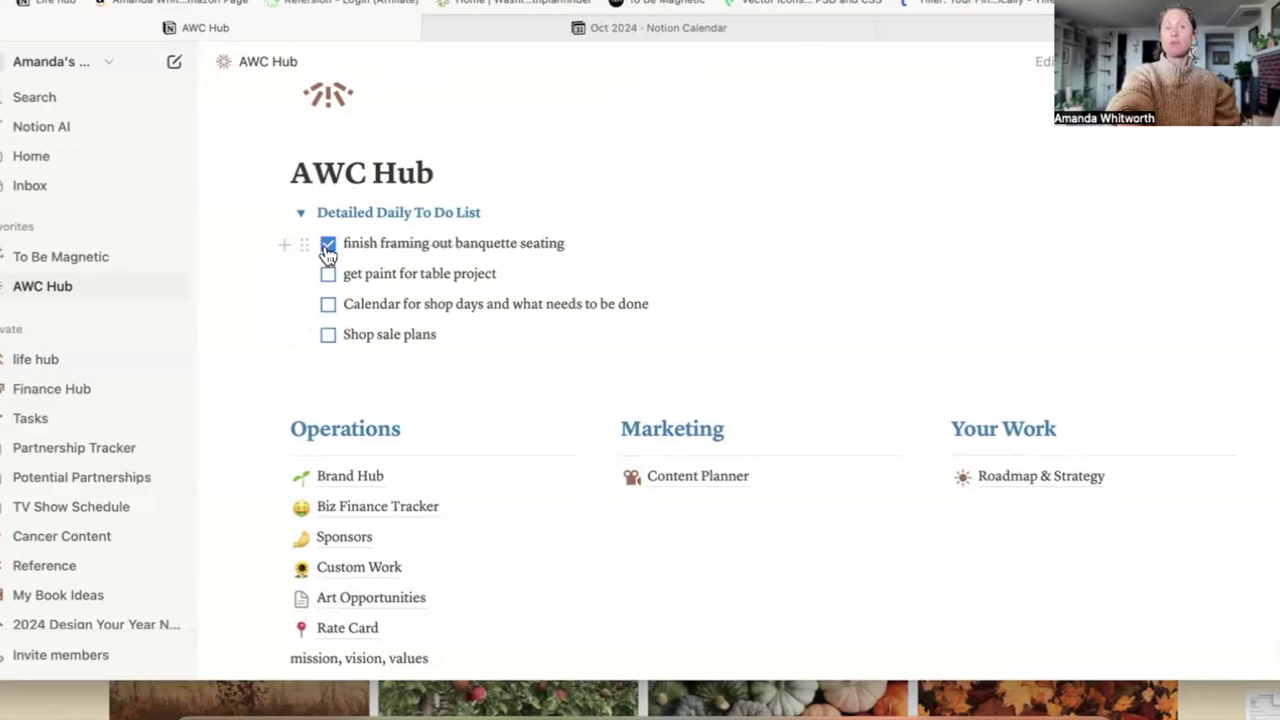
{"action": "left_click", "coordinate": [300, 212]}
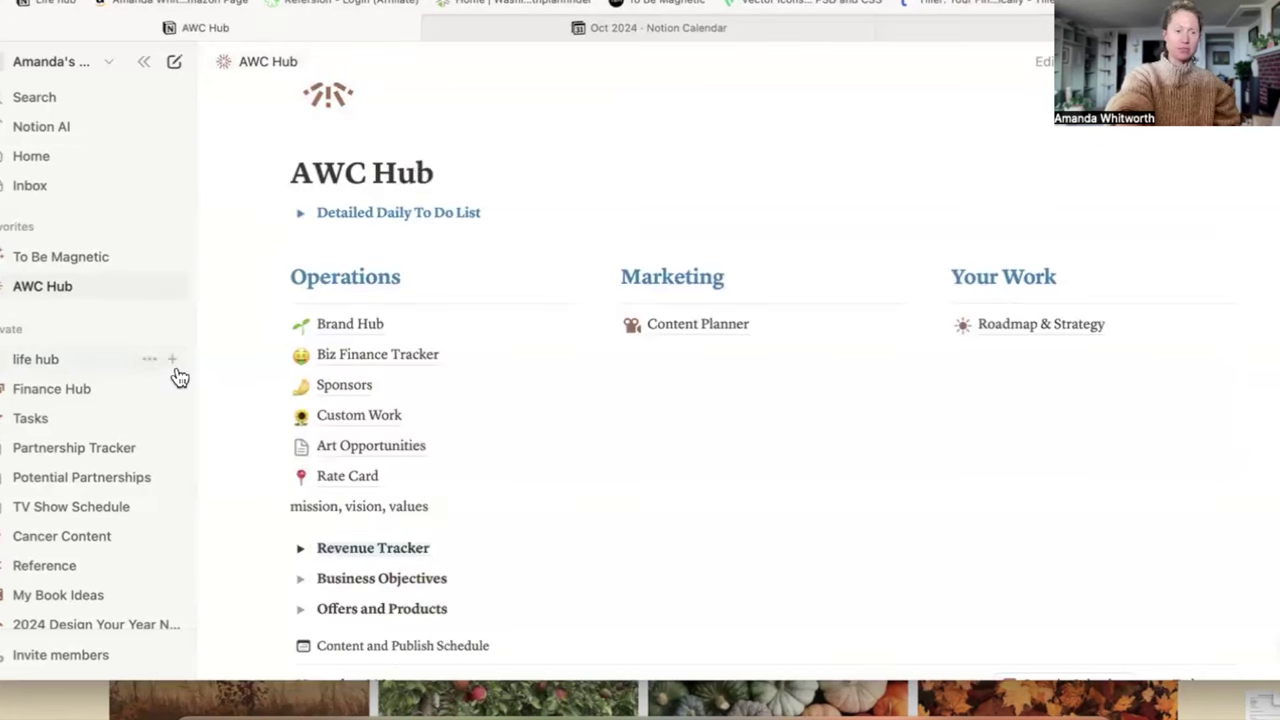
Step: Back on life hub, expand tuesday and tick the 6:45 AM Workout and 7:30 AM walk
{"action": "left_click", "coordinate": [48, 358]}
{"action": "scroll", "coordinate": [757, 528], "scroll_direction": "down", "scroll_amount": 4}
{"action": "left_click", "coordinate": [656, 228]}
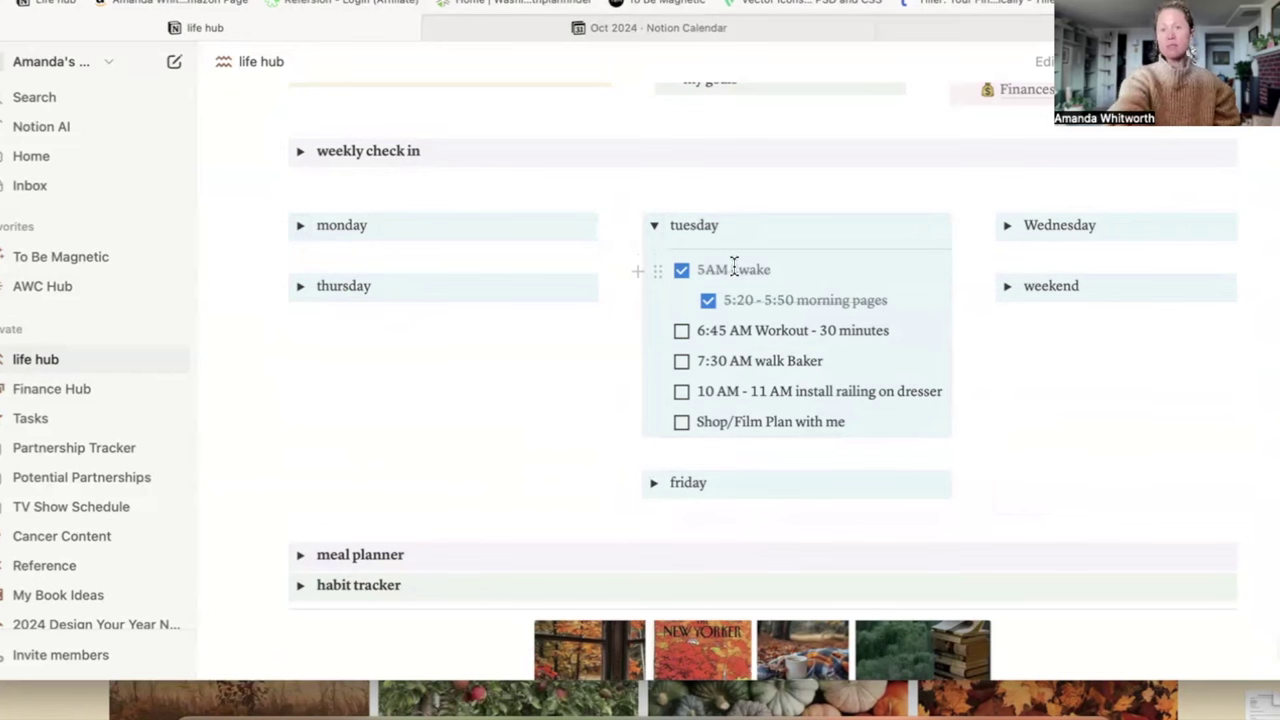
{"action": "left_click", "coordinate": [681, 331]}
{"action": "left_click", "coordinate": [680, 362]}
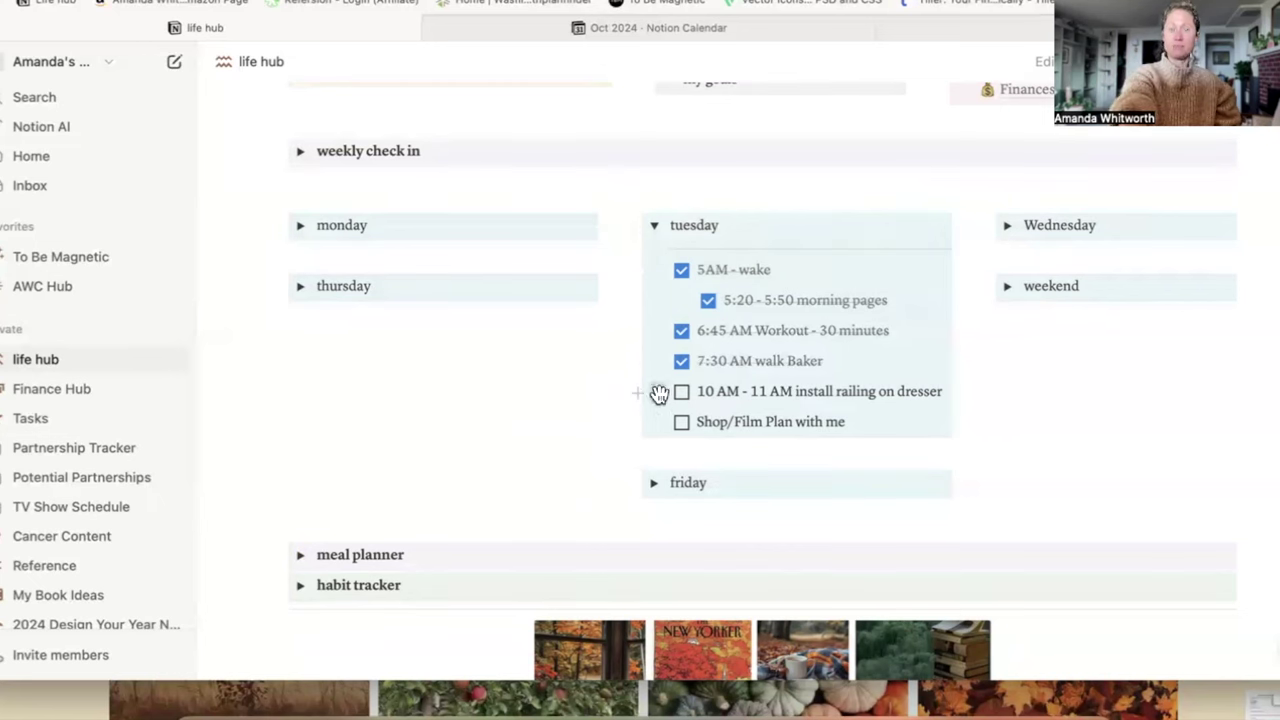
Step: Move the 10 AM railing task below friday and tick Shop/Film Plan with me
{"action": "left_click_drag", "start_coordinate": [661, 391], "coordinate": [654, 524]}
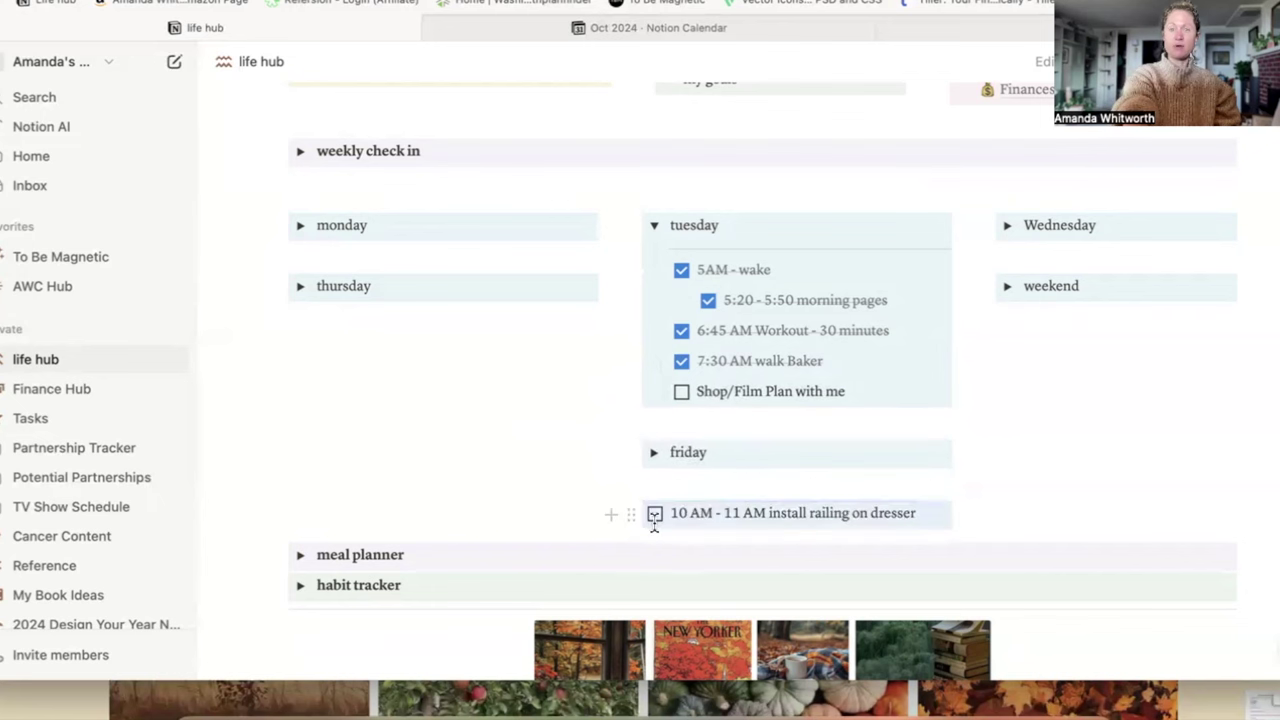
{"action": "left_click_drag", "start_coordinate": [631, 513], "coordinate": [694, 503]}
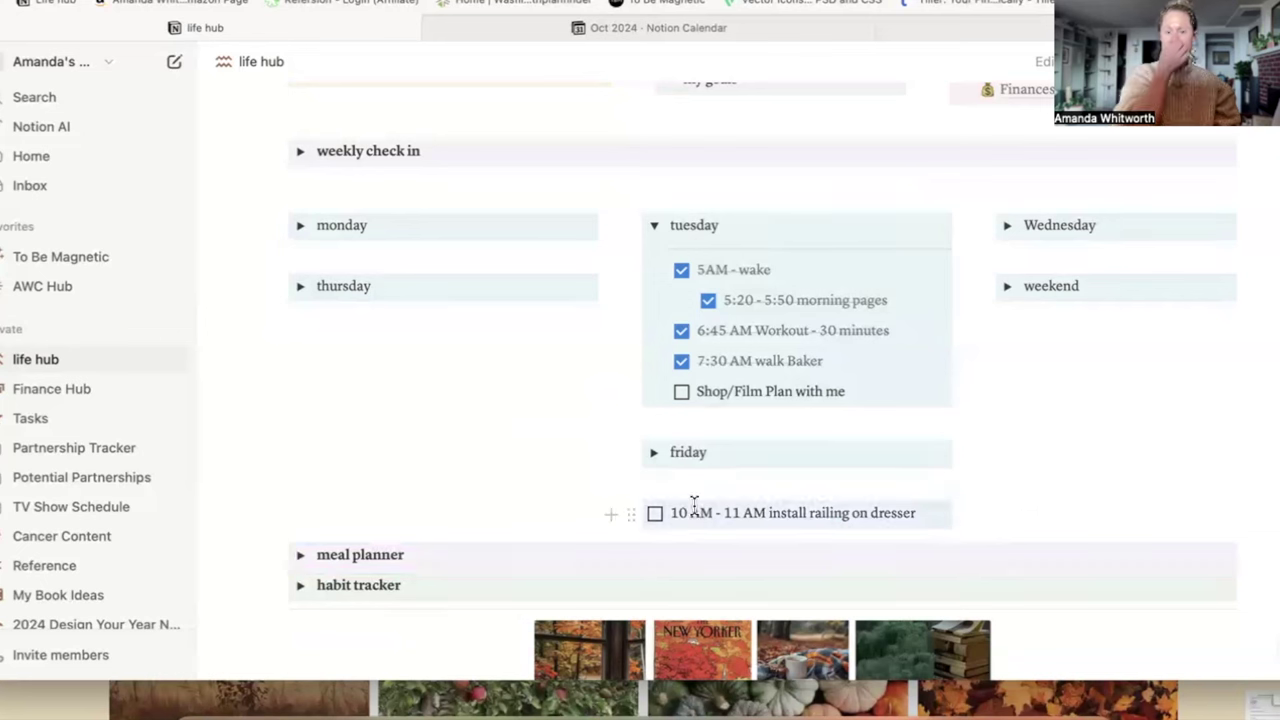
{"action": "left_click", "coordinate": [723, 390]}
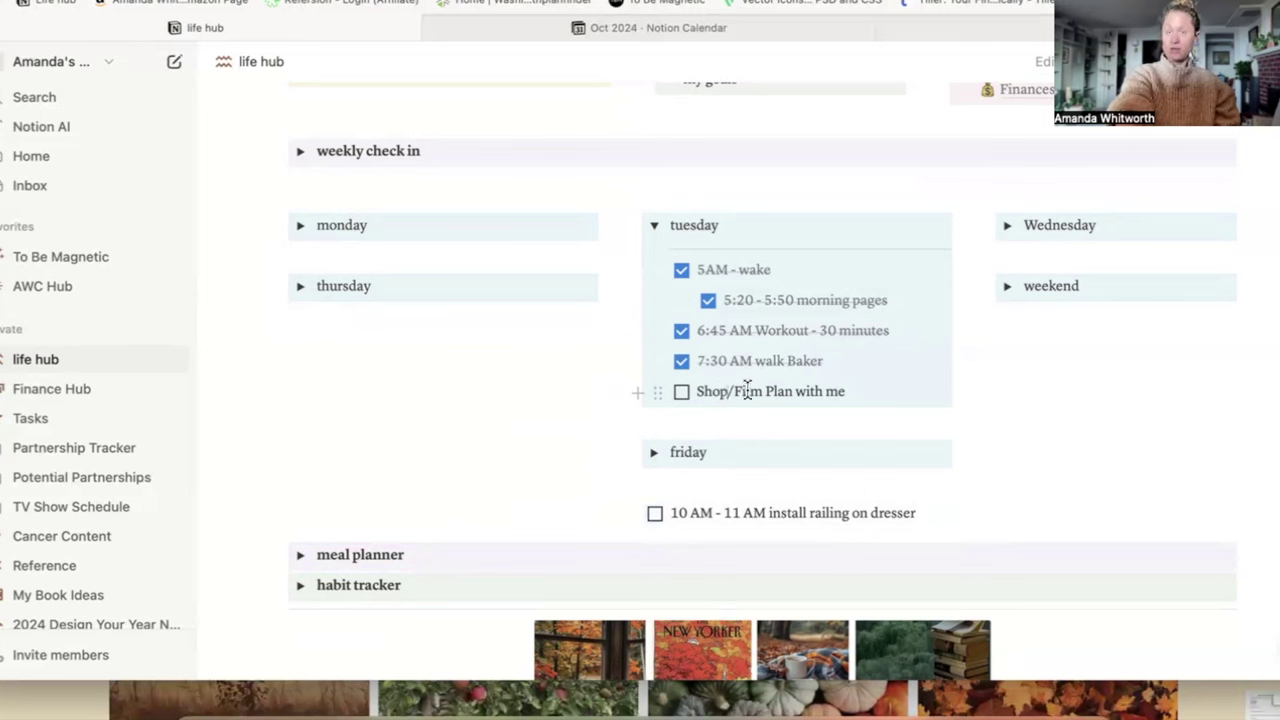
{"action": "left_click", "coordinate": [680, 393]}
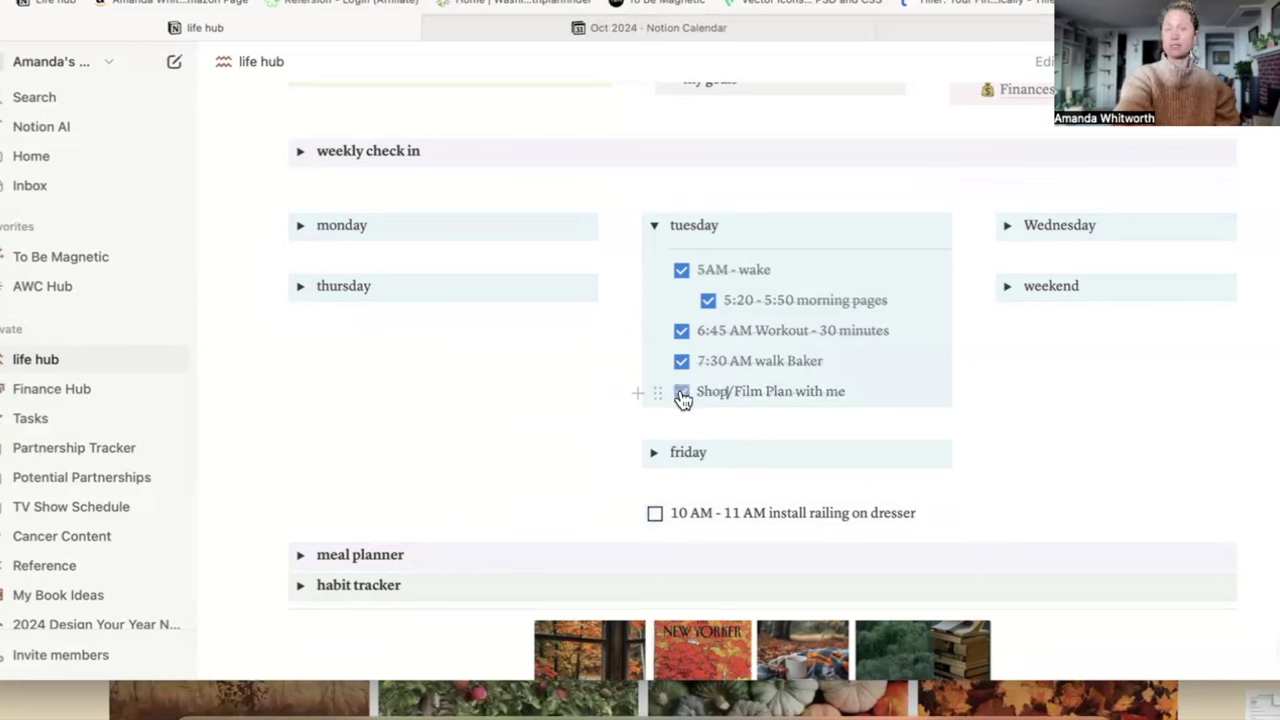
{"action": "left_click", "coordinate": [654, 225]}
{"action": "left_click", "coordinate": [1007, 225]}
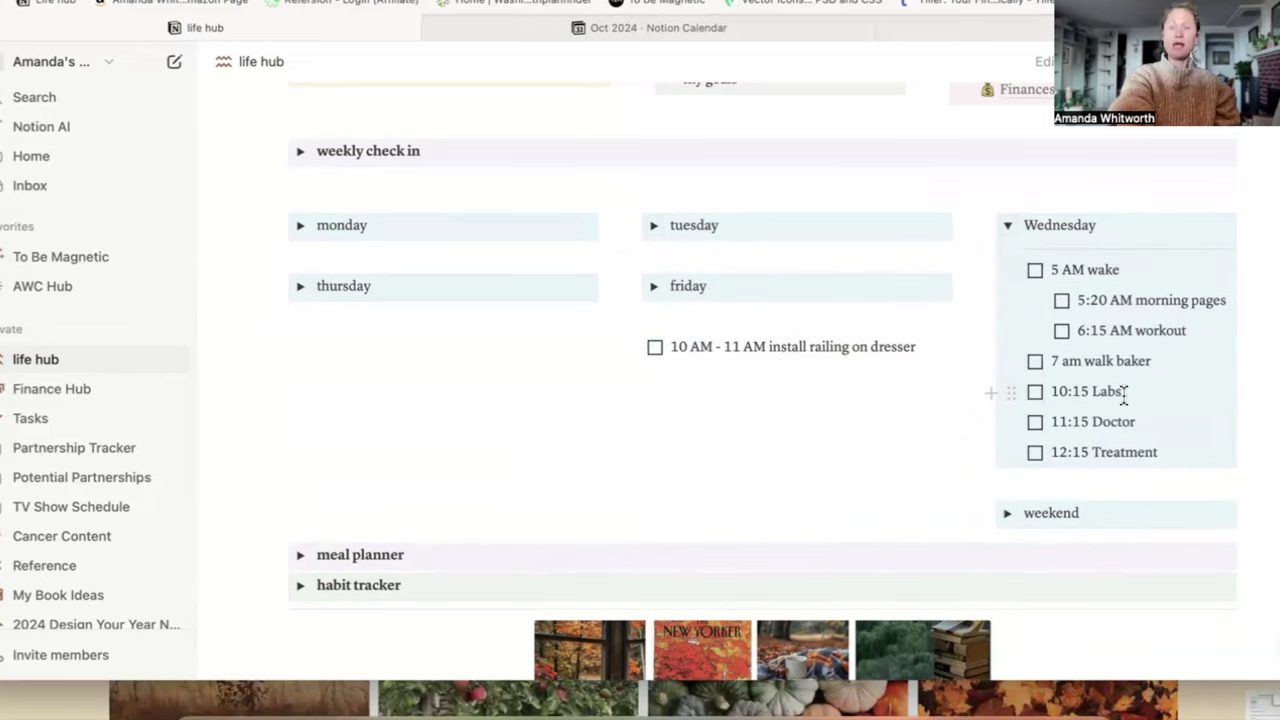
Step: Collapse Wednesday, look through the thursday and friday lists, and expand the weekend list
{"action": "left_click", "coordinate": [1007, 226]}
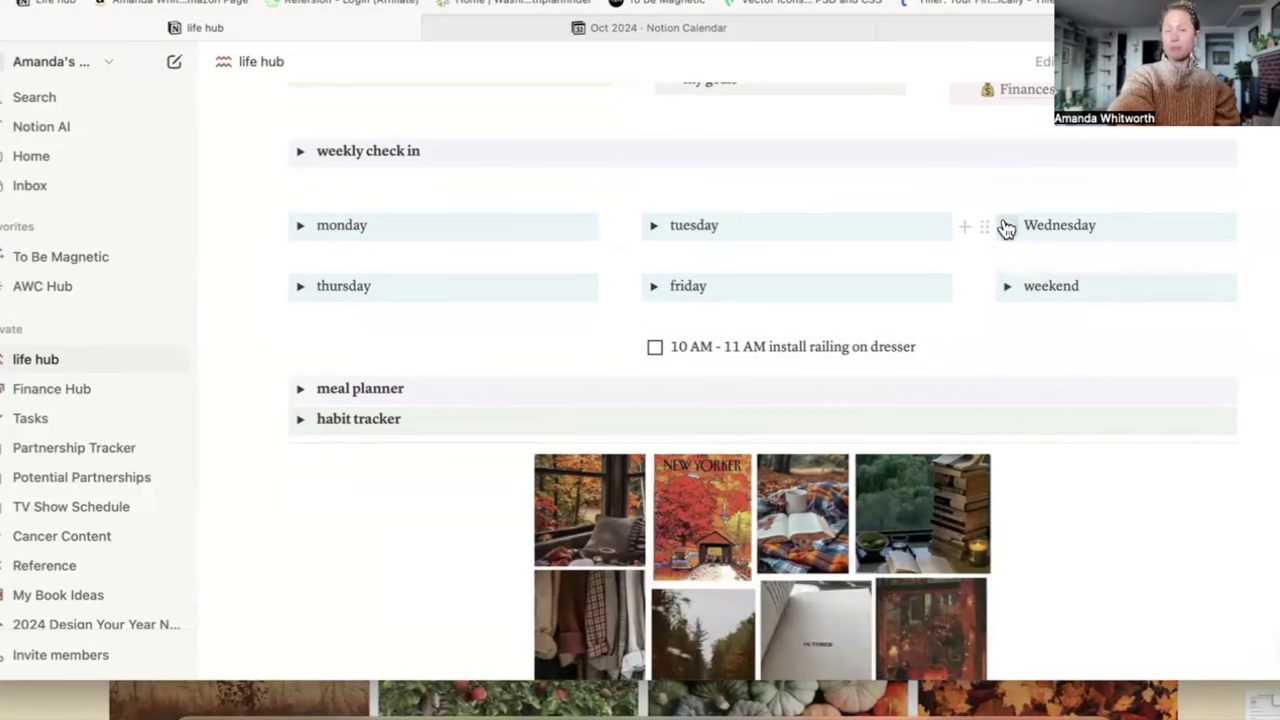
{"action": "left_click", "coordinate": [301, 288]}
{"action": "left_click", "coordinate": [353, 331]}
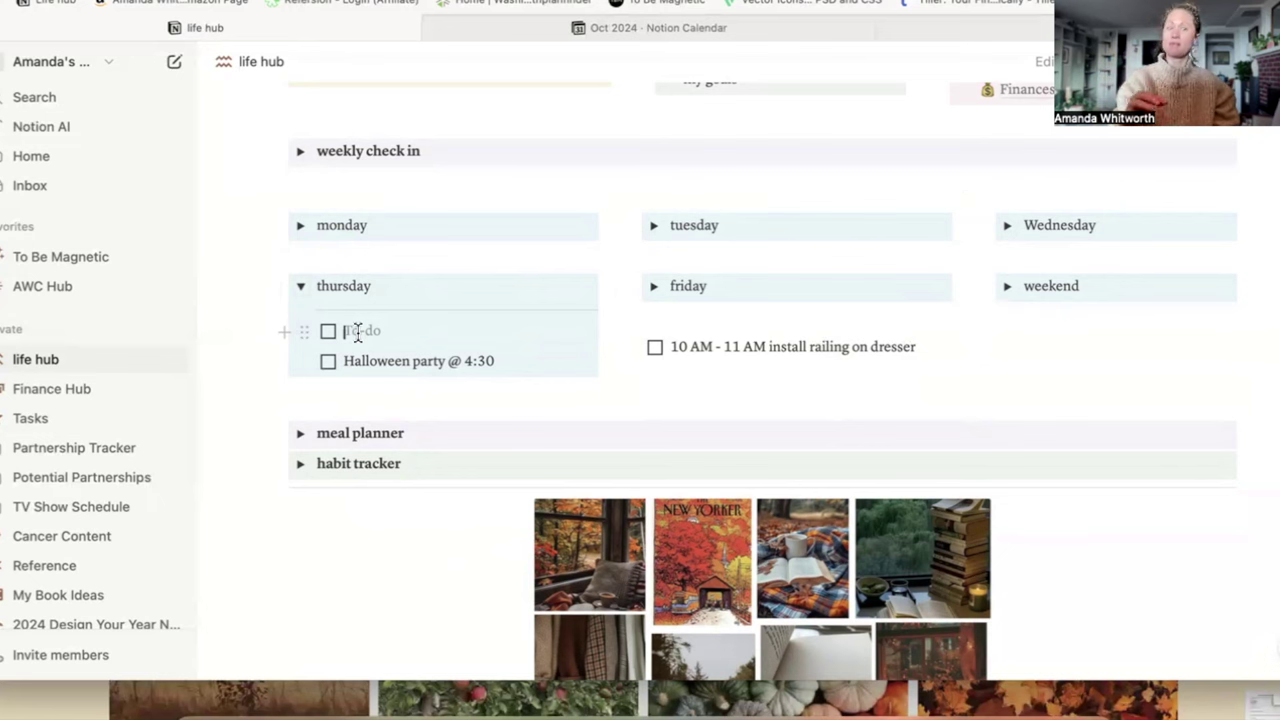
{"action": "left_click", "coordinate": [651, 287]}
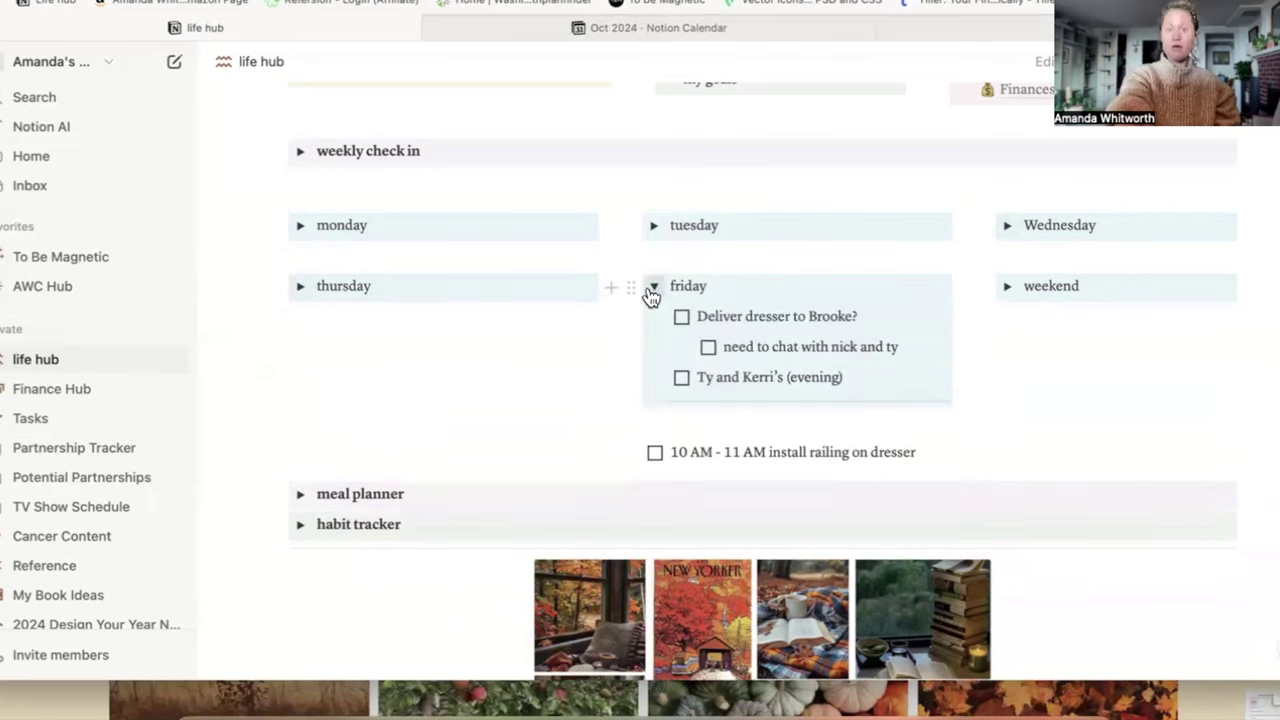
{"action": "left_click", "coordinate": [651, 287]}
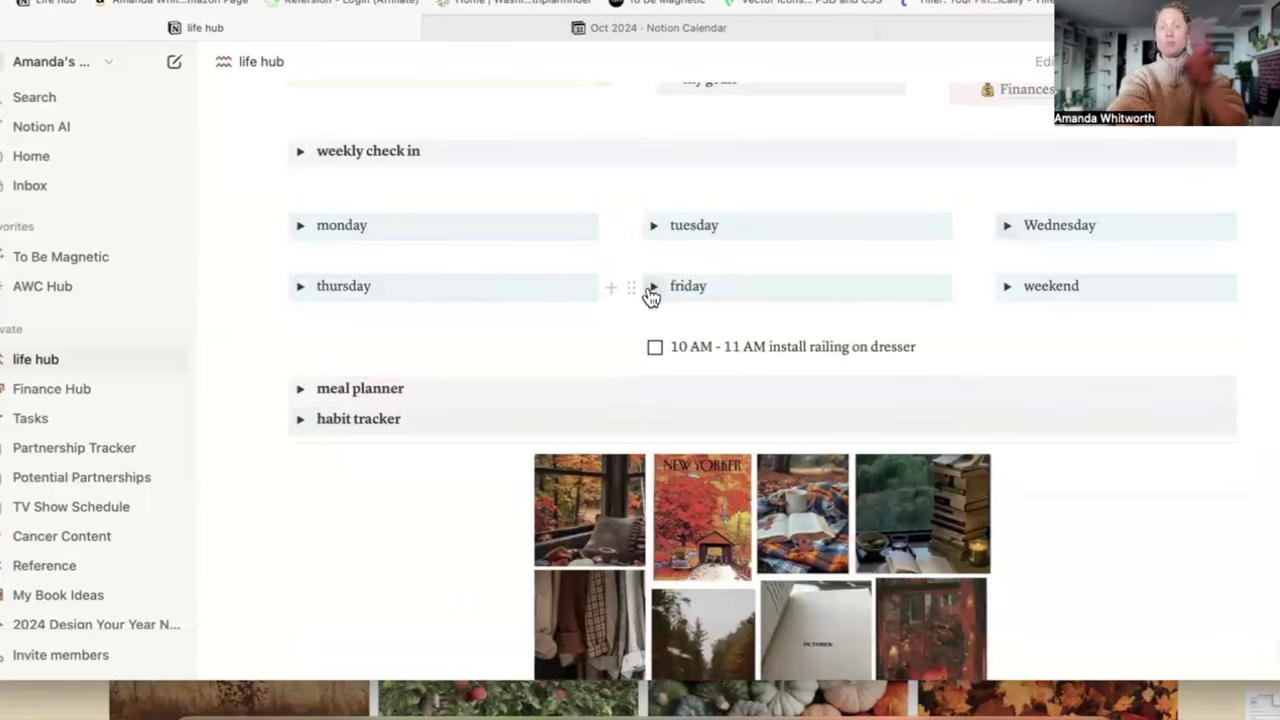
{"action": "left_click", "coordinate": [1007, 288]}
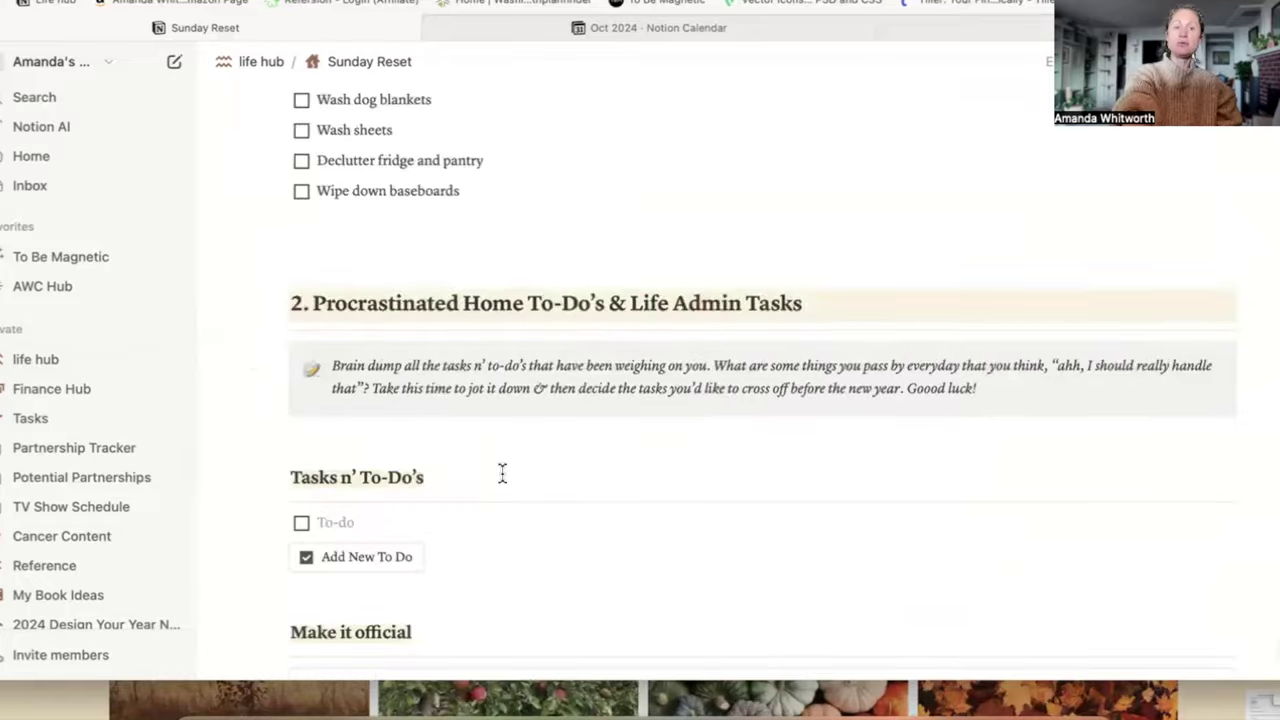
{"action": "scroll", "coordinate": [502, 473], "scroll_direction": "down", "scroll_amount": 3}
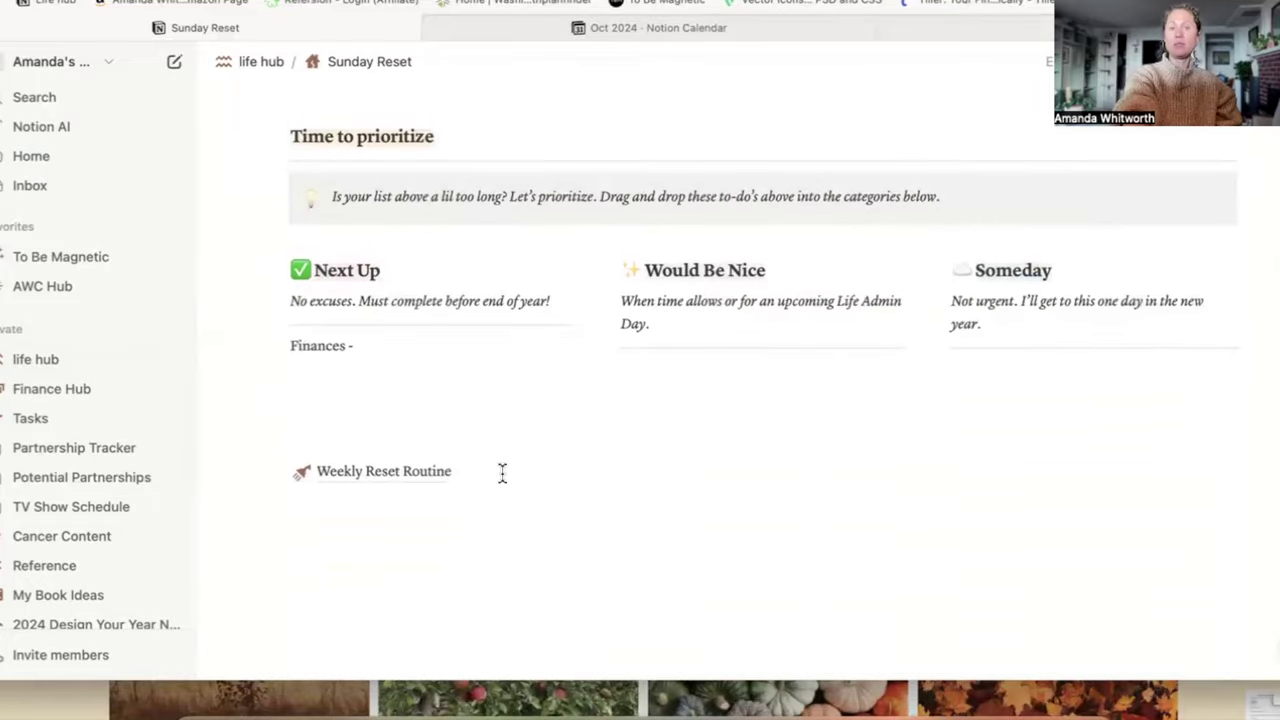
{"action": "scroll", "coordinate": [500, 471], "scroll_direction": "up", "scroll_amount": 15}
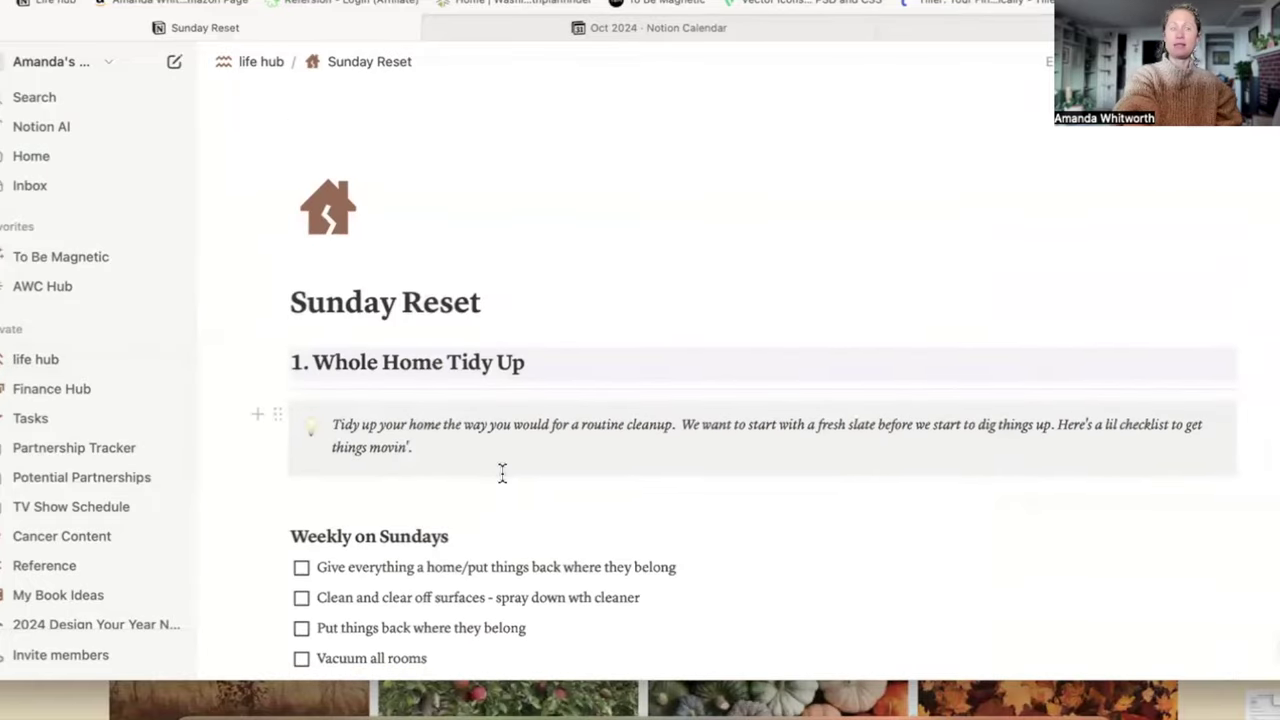
{"action": "scroll", "coordinate": [502, 473], "scroll_direction": "down", "scroll_amount": 5}
{"action": "scroll", "coordinate": [502, 473], "scroll_direction": "up", "scroll_amount": 1}
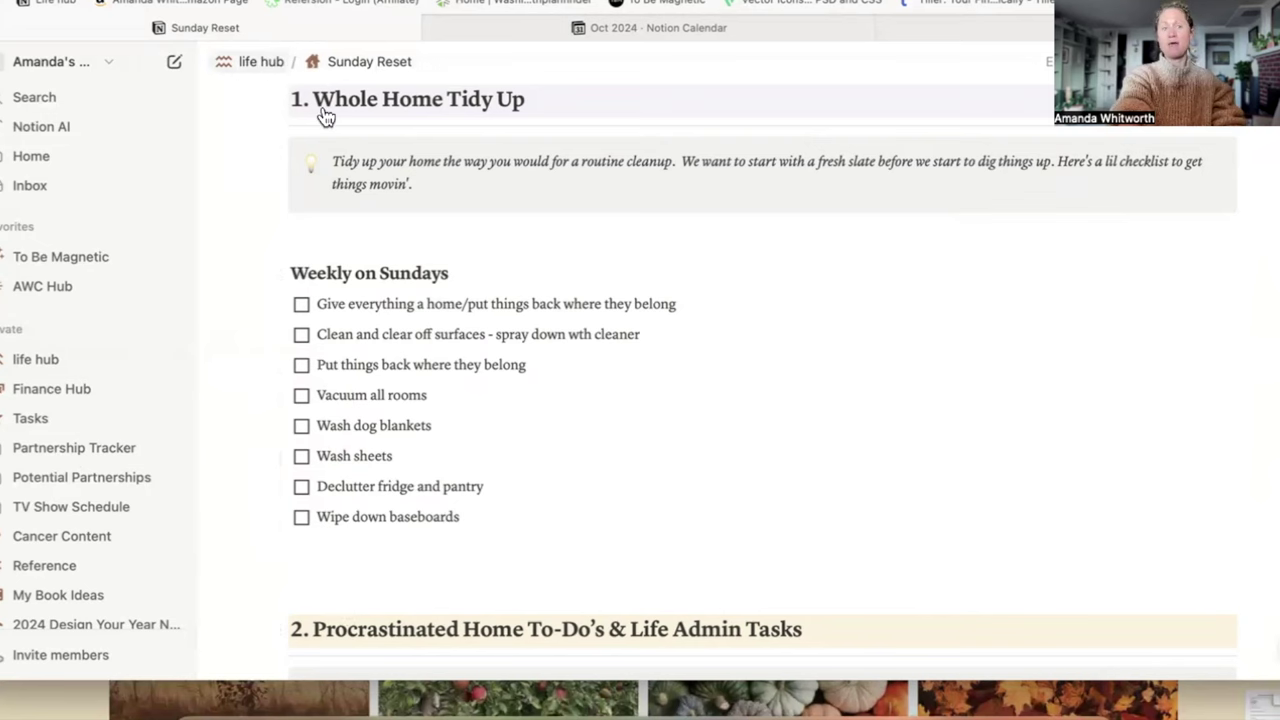
{"action": "scroll", "coordinate": [657, 331], "scroll_direction": "down", "scroll_amount": 3}
{"action": "scroll", "coordinate": [591, 186], "scroll_direction": "up", "scroll_amount": 4}
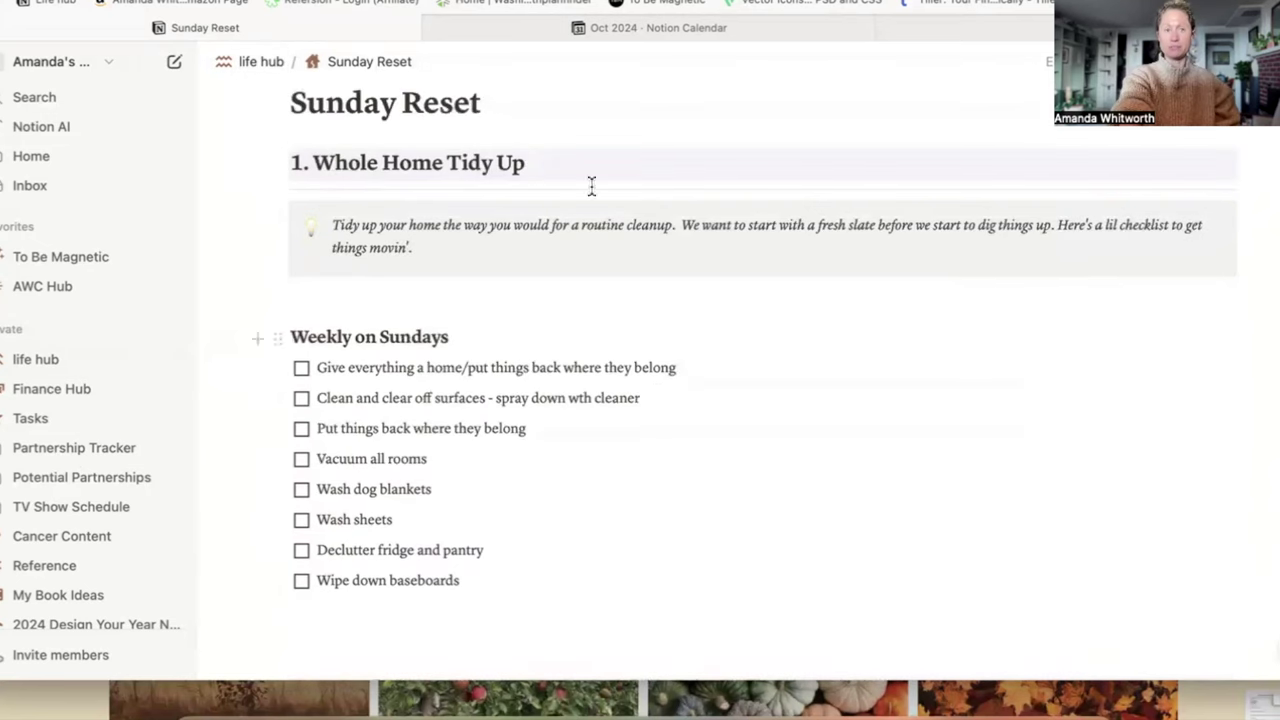
{"action": "left_click", "coordinate": [262, 63]}
Step: Collapse weekend and move the install railing on dresser to-do under it
{"action": "scroll", "coordinate": [1152, 309], "scroll_direction": "down", "scroll_amount": 3}
{"action": "scroll", "coordinate": [1152, 309], "scroll_direction": "up", "scroll_amount": 2}
{"action": "scroll", "coordinate": [1154, 308], "scroll_direction": "down", "scroll_amount": 1}
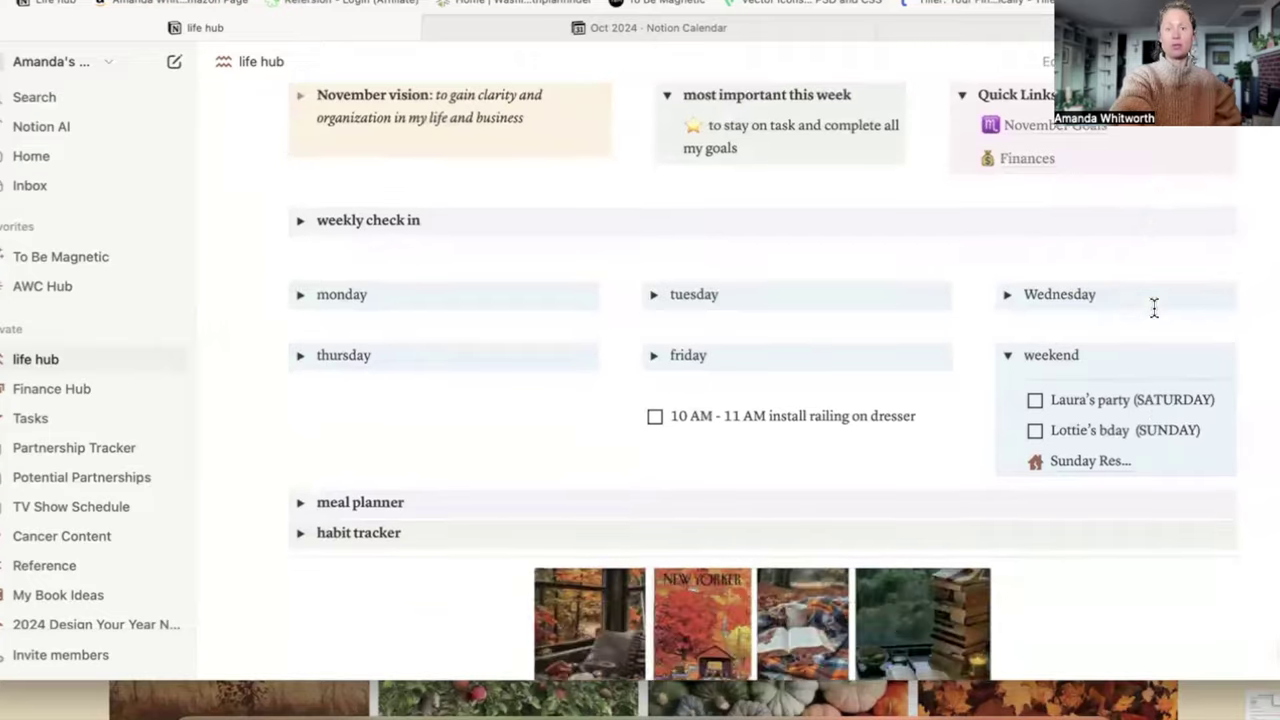
{"action": "scroll", "coordinate": [1154, 300], "scroll_direction": "down", "scroll_amount": 2}
{"action": "left_click", "coordinate": [1007, 250]}
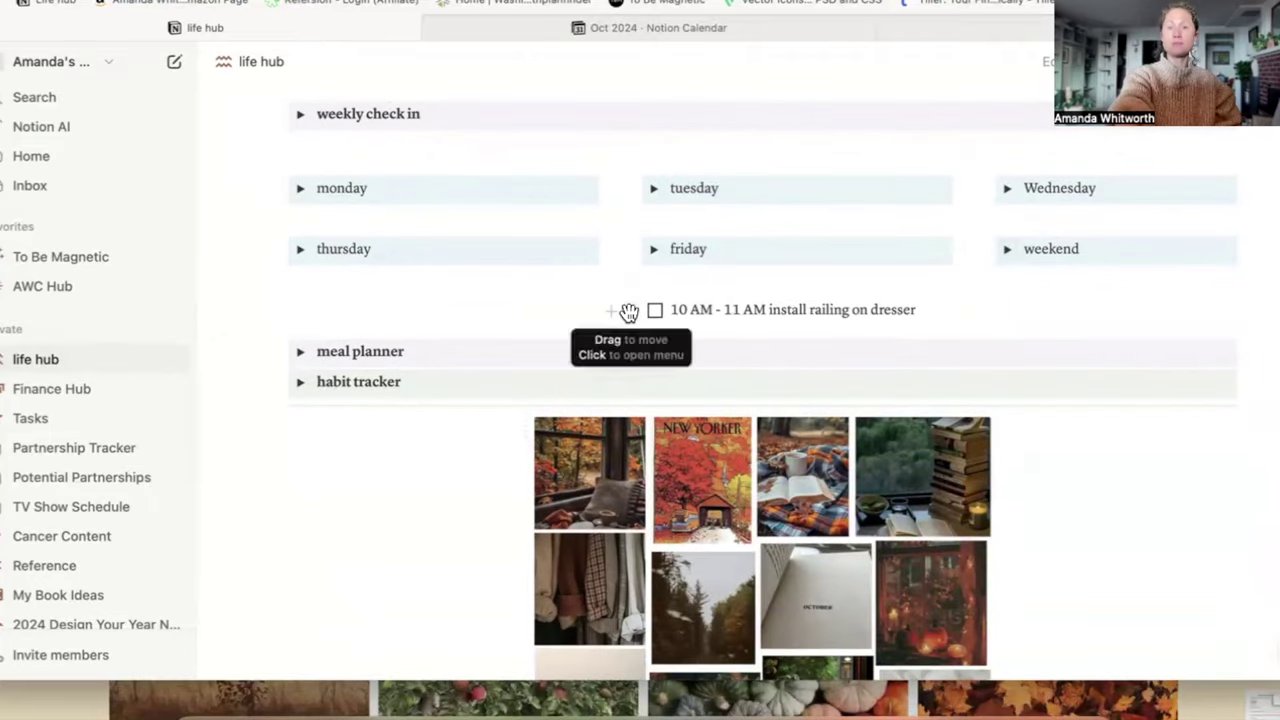
{"action": "left_click_drag", "start_coordinate": [628, 311], "coordinate": [1019, 314]}
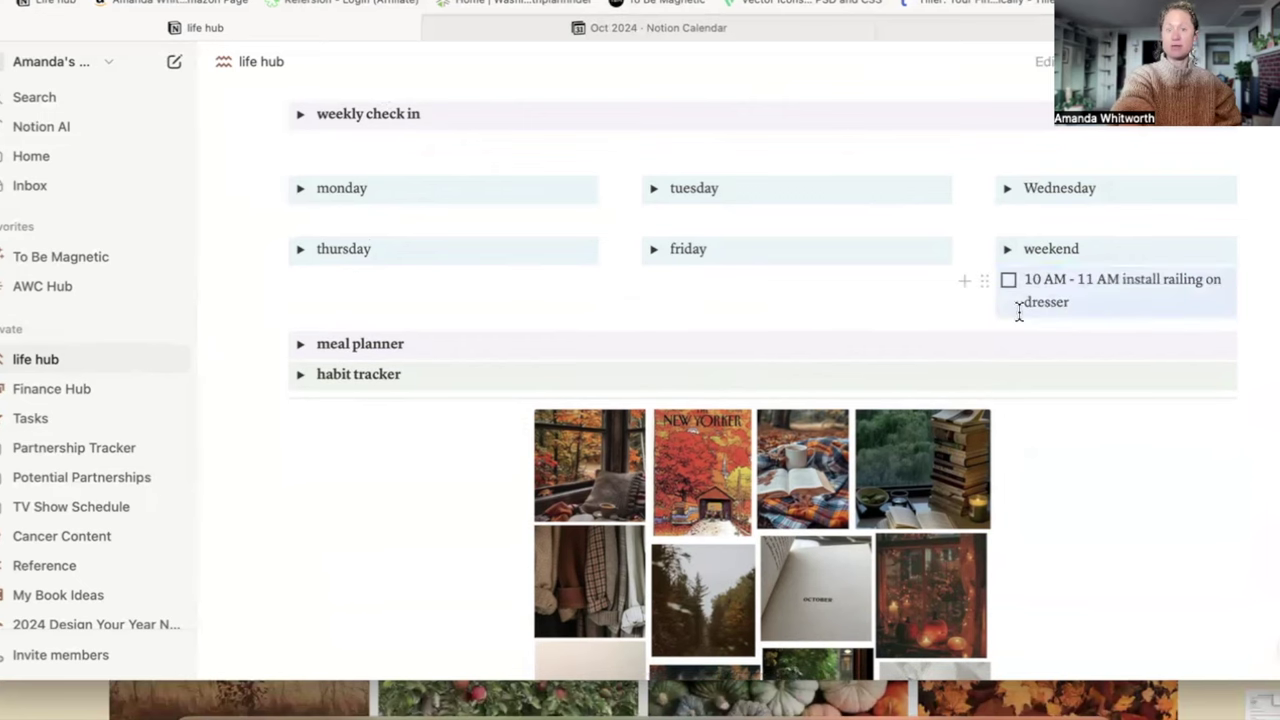
Step: Browse the meal planner and its Grocery List toggle, leaving the meal planner collapsed
{"action": "left_click", "coordinate": [300, 345]}
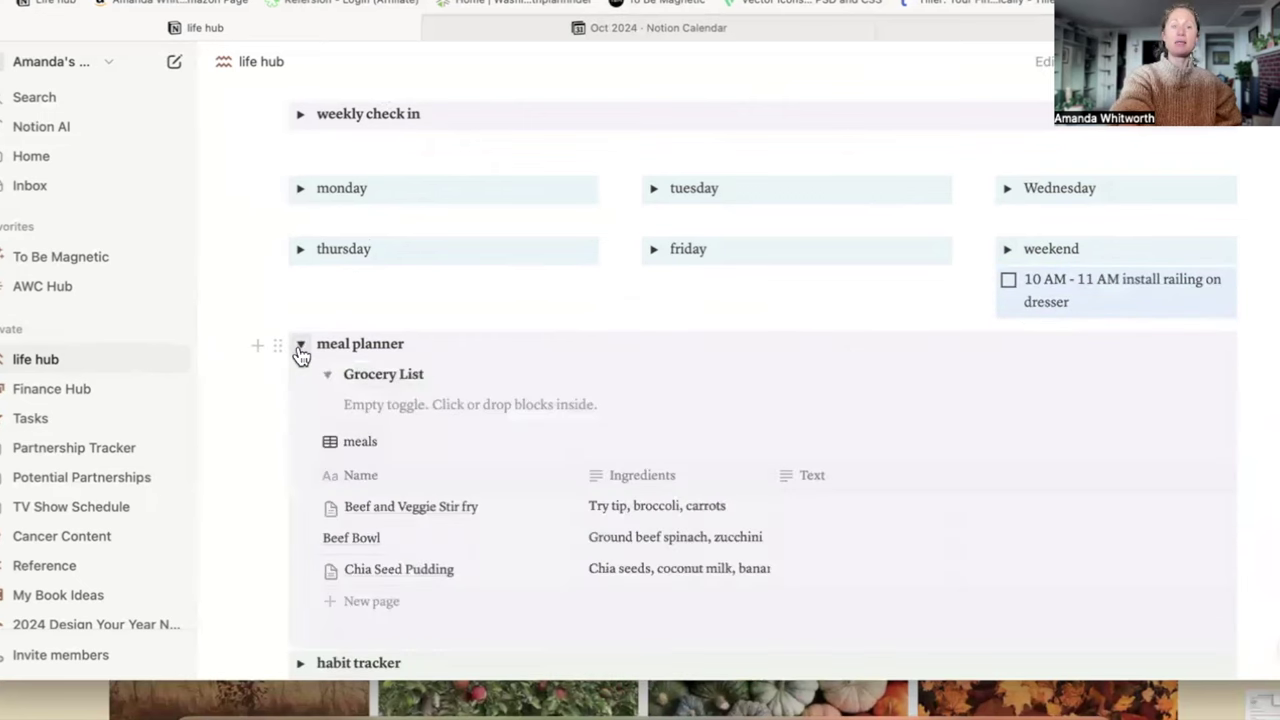
{"action": "scroll", "coordinate": [298, 356], "scroll_direction": "down", "scroll_amount": 4}
{"action": "scroll", "coordinate": [300, 330], "scroll_direction": "up", "scroll_amount": 2}
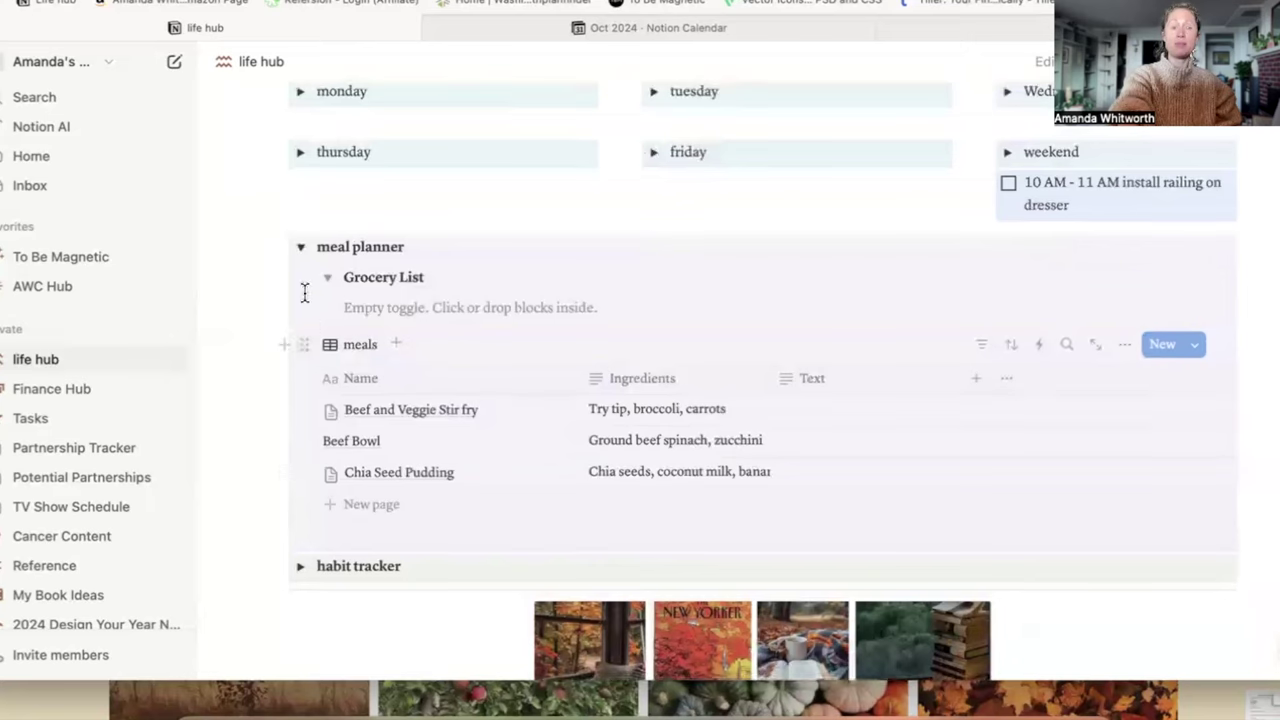
{"action": "left_click", "coordinate": [301, 248]}
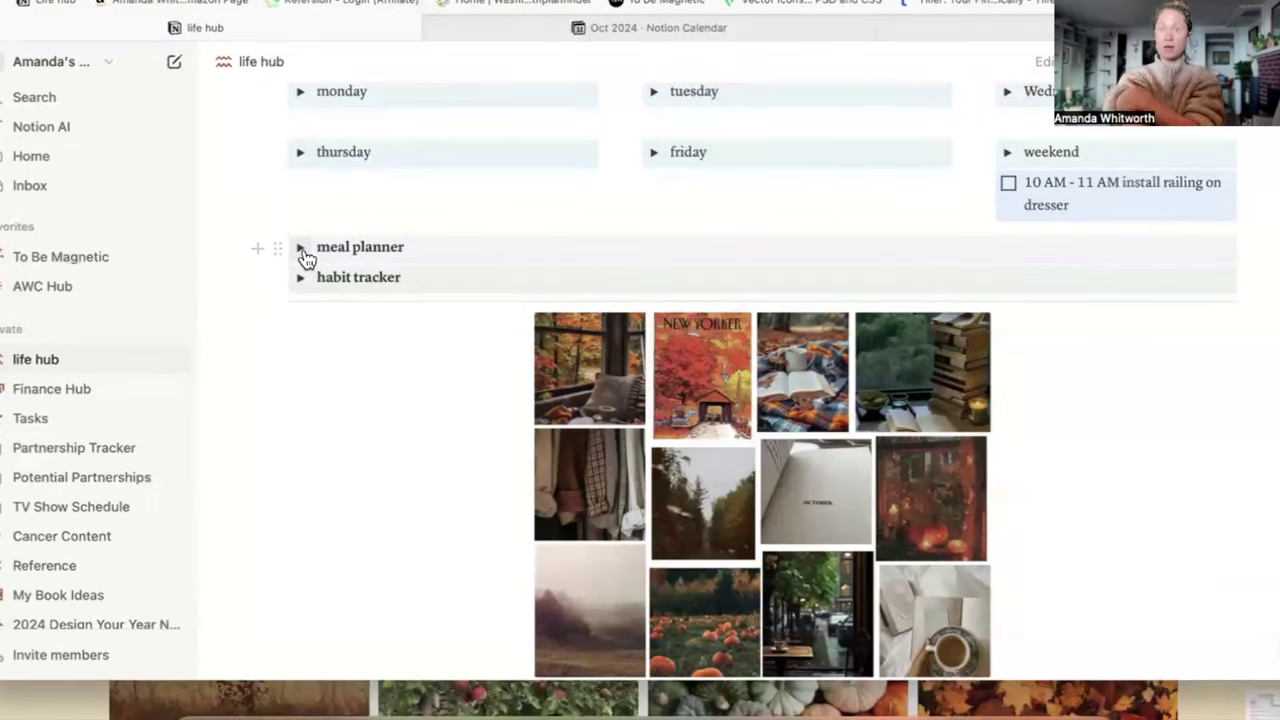
{"action": "left_click", "coordinate": [301, 250]}
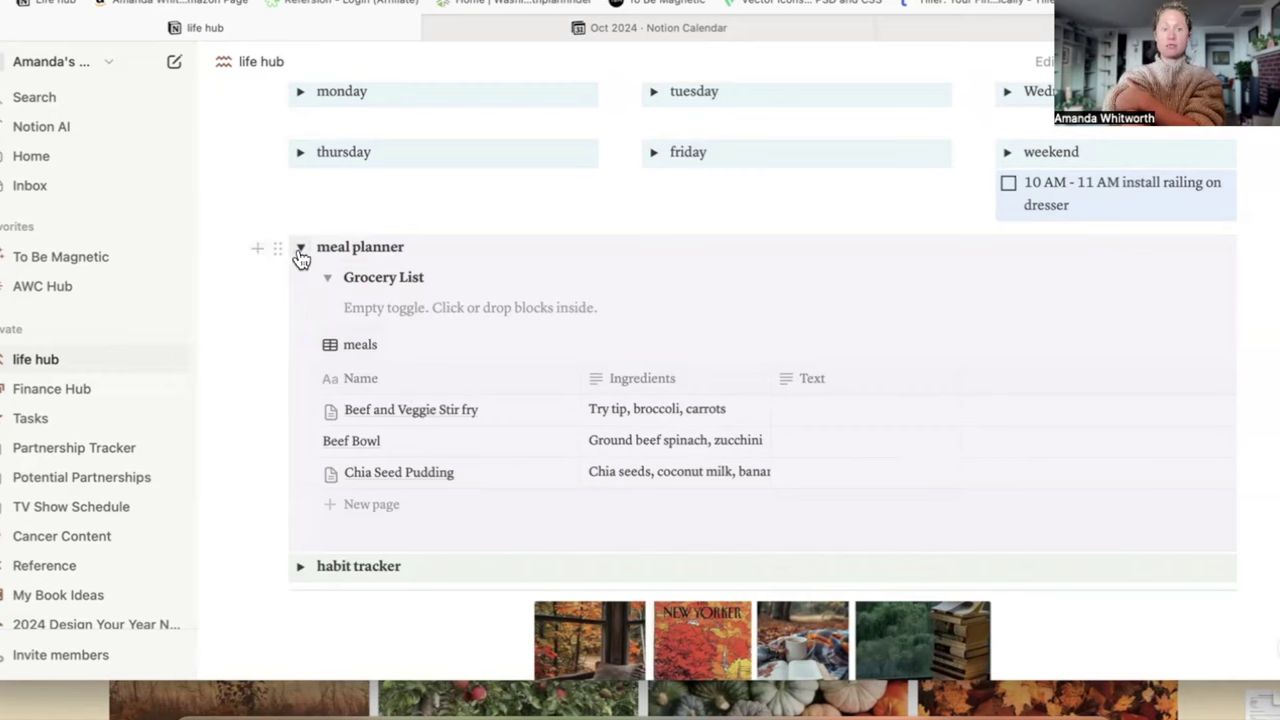
{"action": "left_click", "coordinate": [301, 250]}
{"action": "left_click", "coordinate": [301, 250]}
{"action": "left_click", "coordinate": [329, 279]}
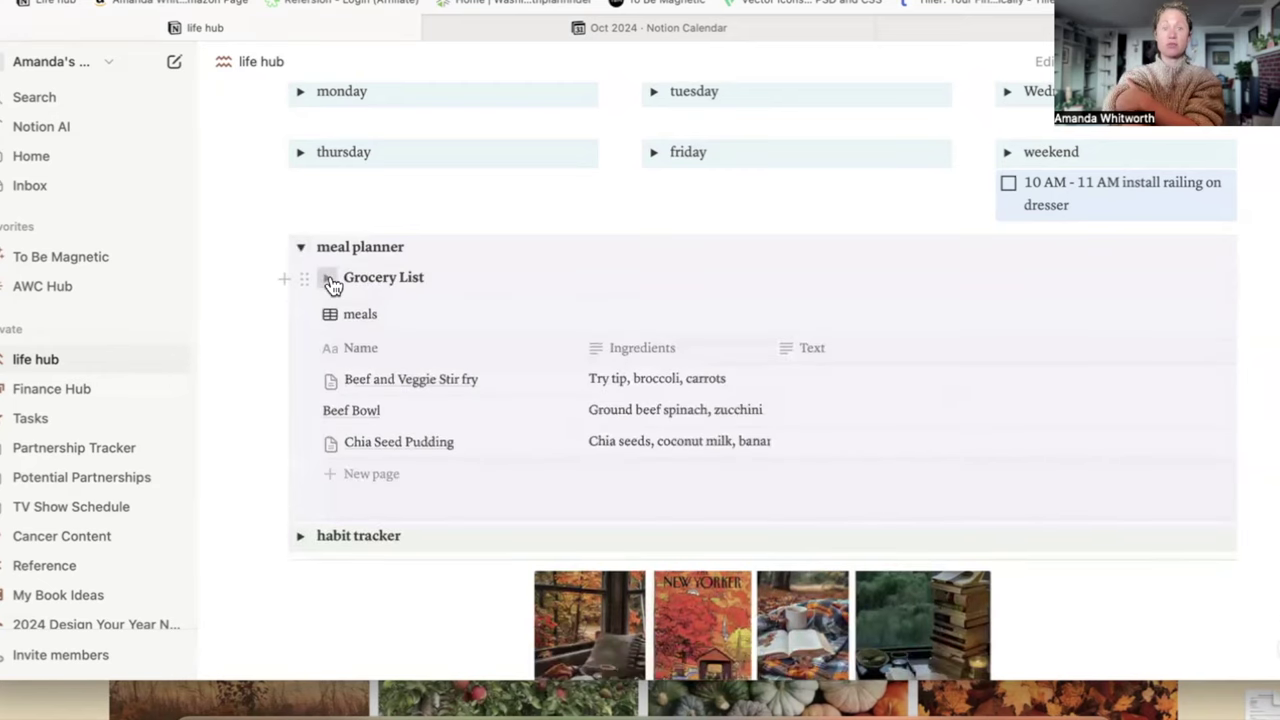
{"action": "left_click", "coordinate": [329, 279]}
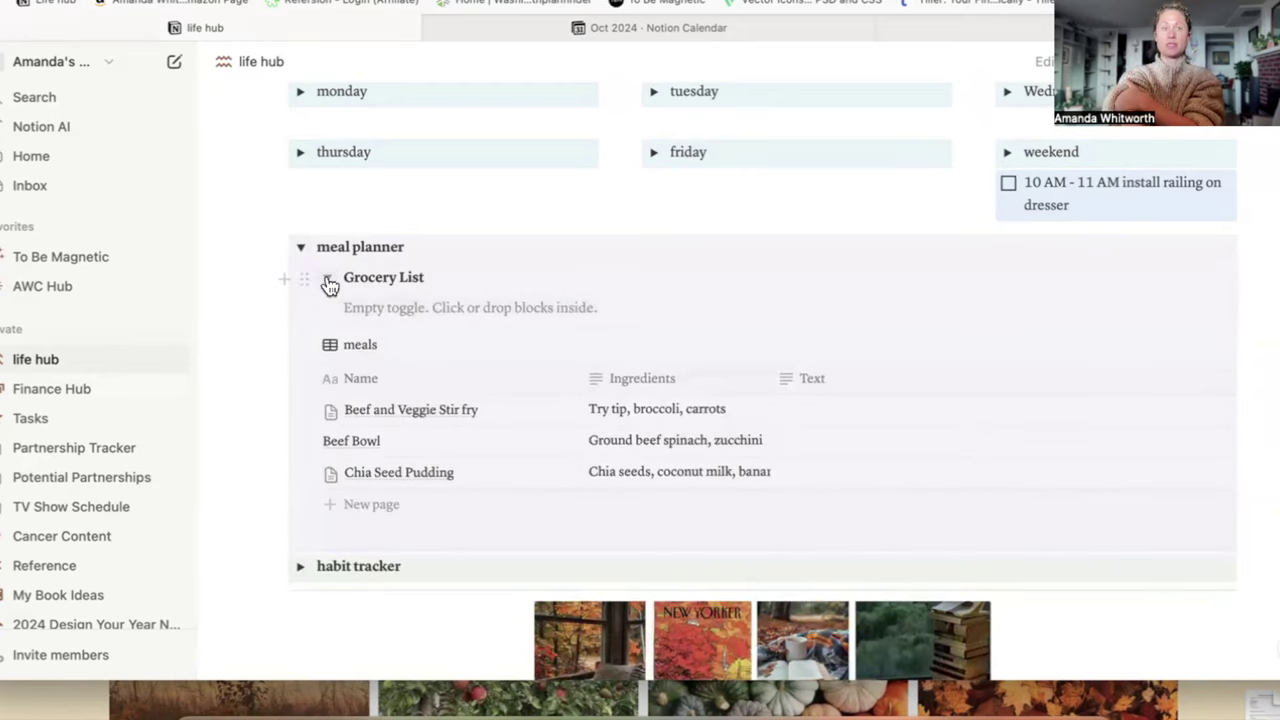
{"action": "left_click", "coordinate": [329, 280]}
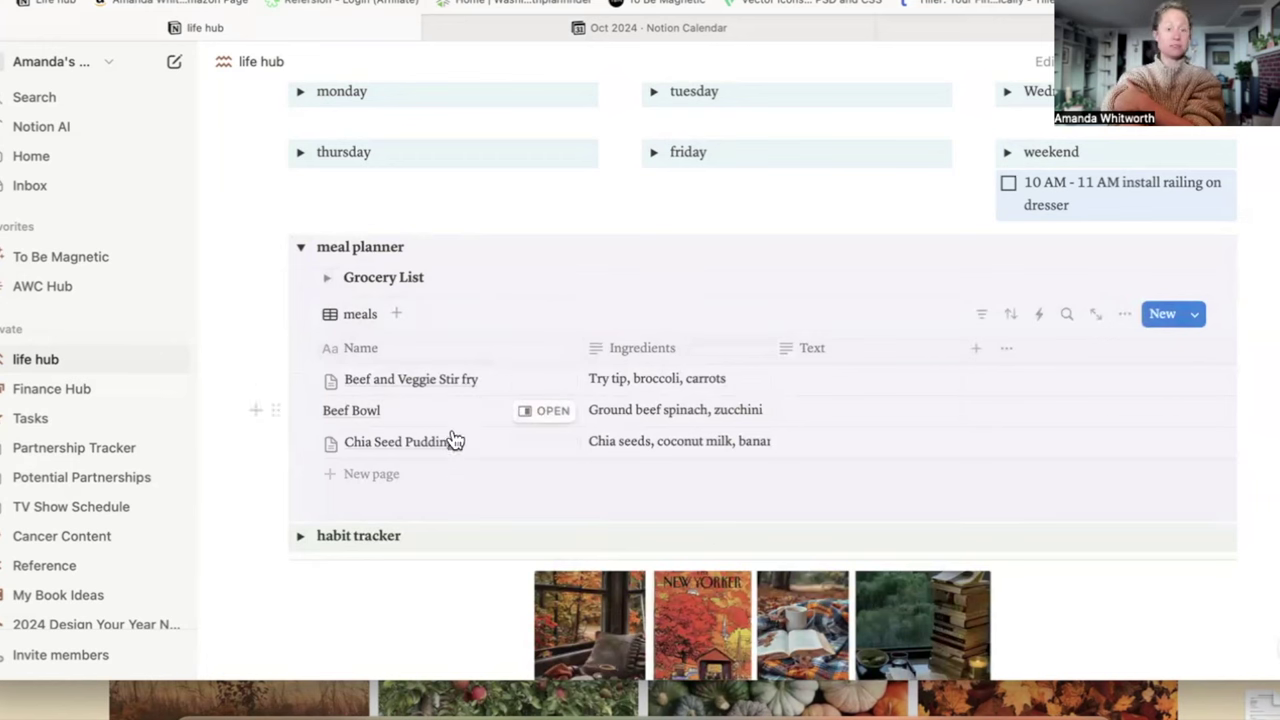
{"action": "left_click", "coordinate": [299, 249]}
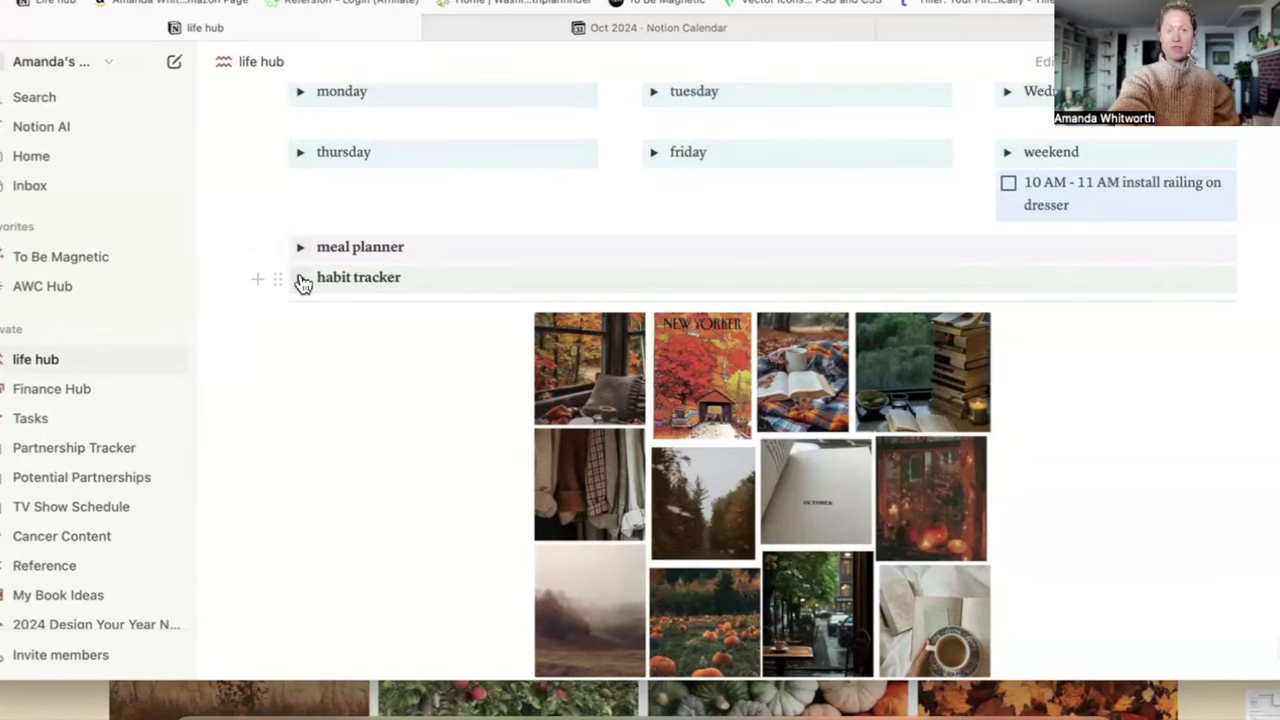
Step: In the habit tracker, tick Monday's drink H20 (64oz) and Tuesday's morning pages, Workout and walk baker
{"action": "left_click", "coordinate": [300, 278]}
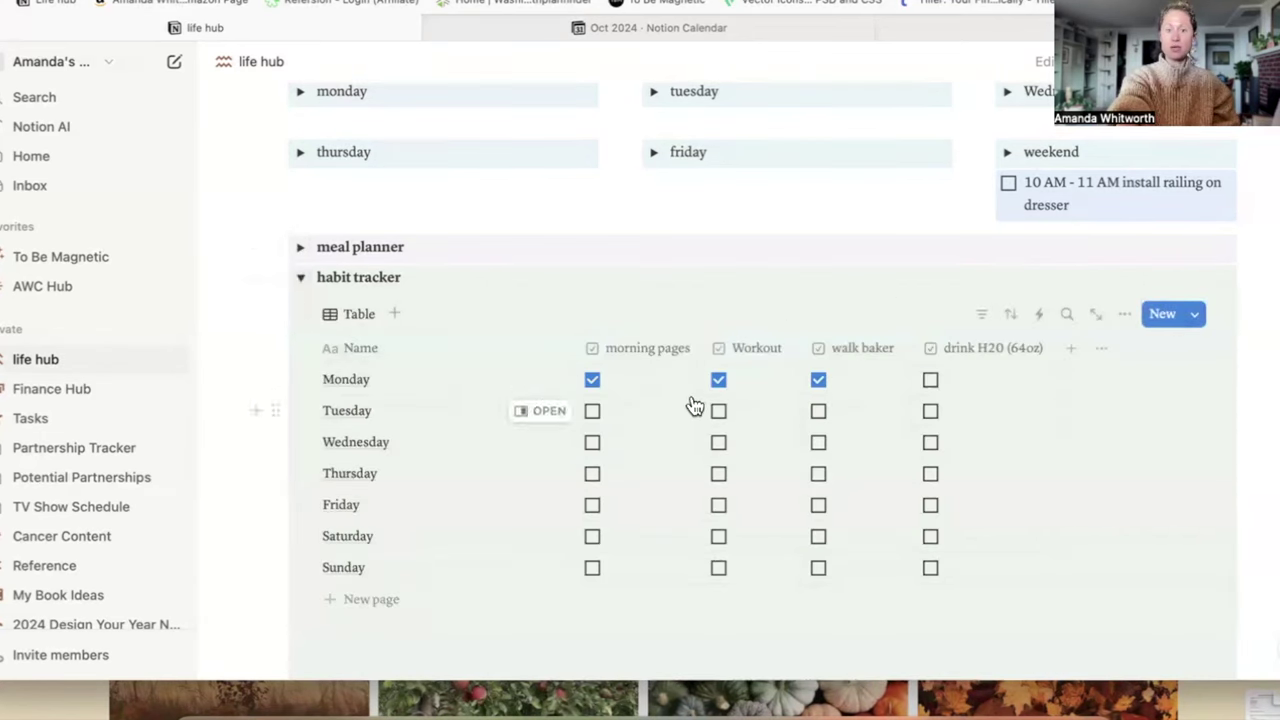
{"action": "left_click", "coordinate": [929, 384]}
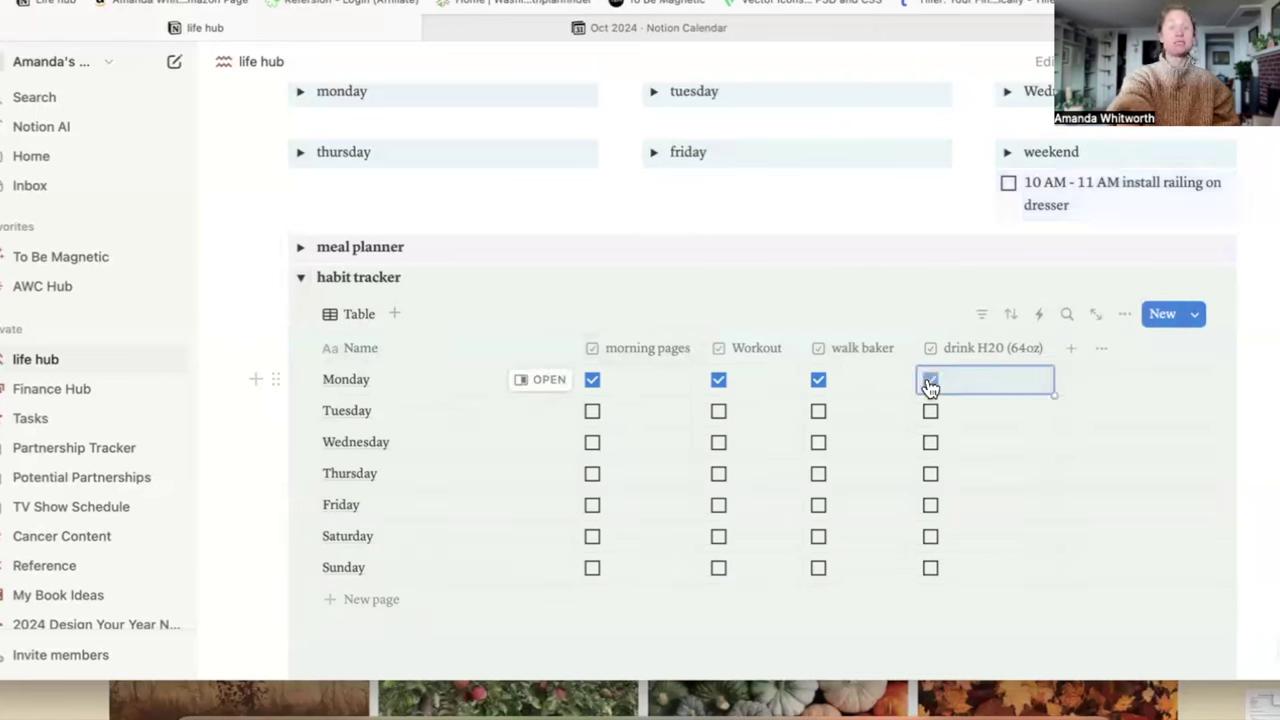
{"action": "left_click", "coordinate": [593, 412]}
{"action": "left_click", "coordinate": [719, 413]}
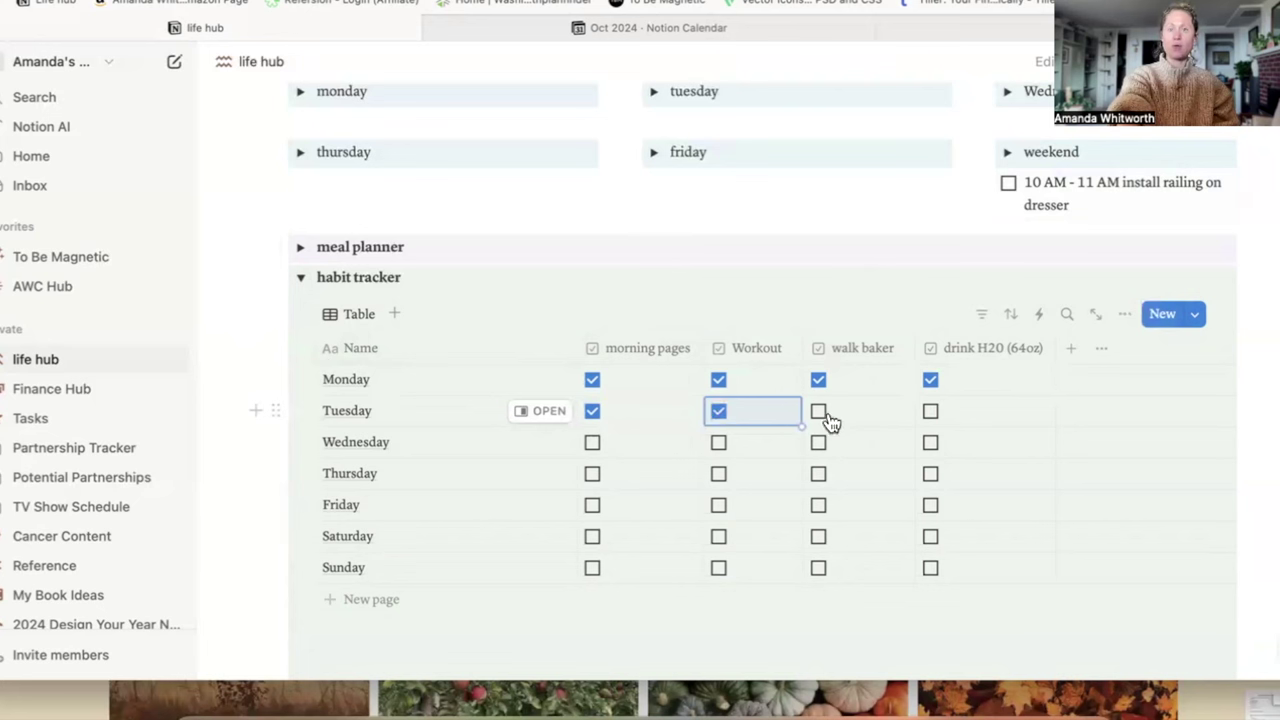
{"action": "left_click", "coordinate": [819, 413]}
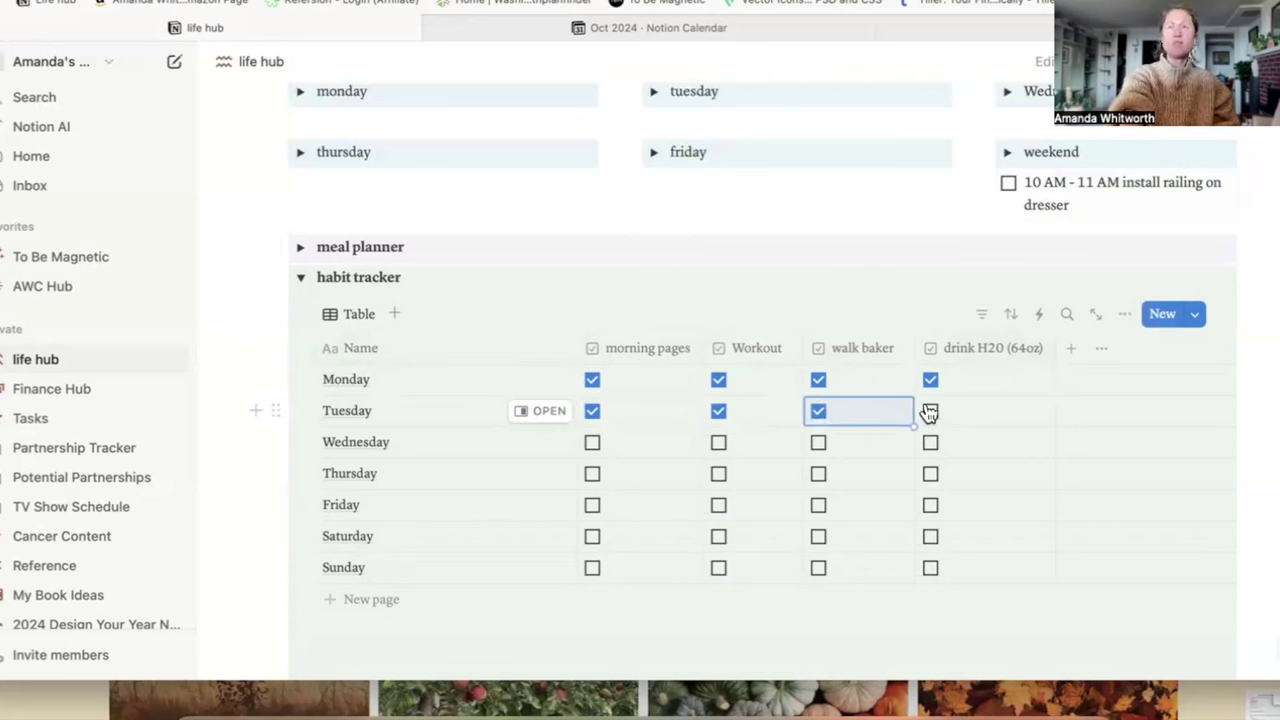
{"action": "scroll", "coordinate": [929, 412], "scroll_direction": "down", "scroll_amount": 1}
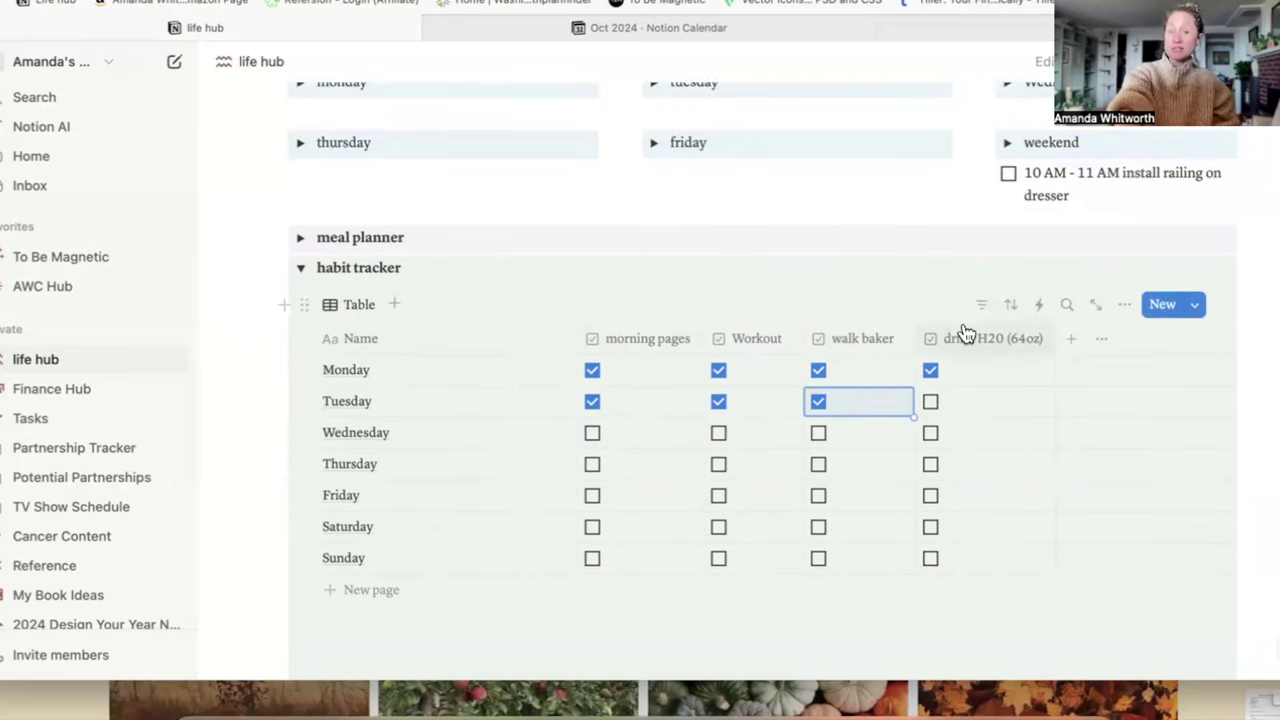
{"action": "left_click", "coordinate": [304, 270]}
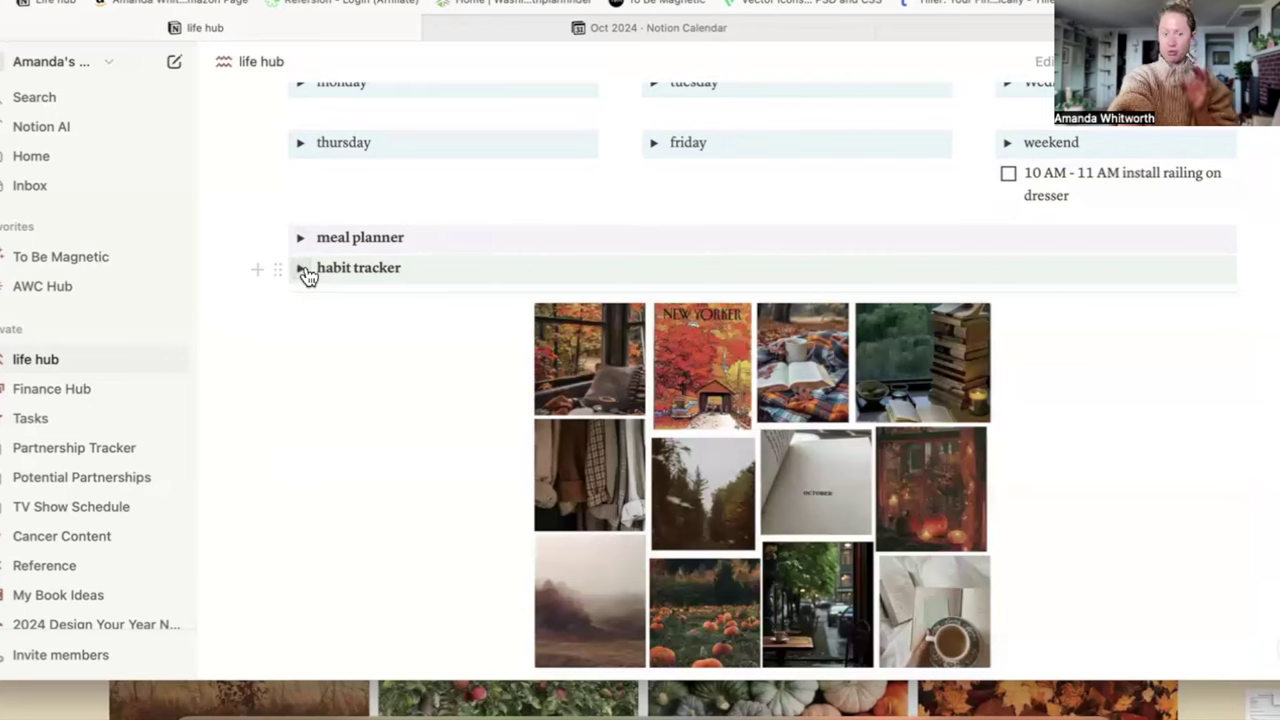
{"action": "scroll", "coordinate": [307, 276], "scroll_direction": "down", "scroll_amount": 3}
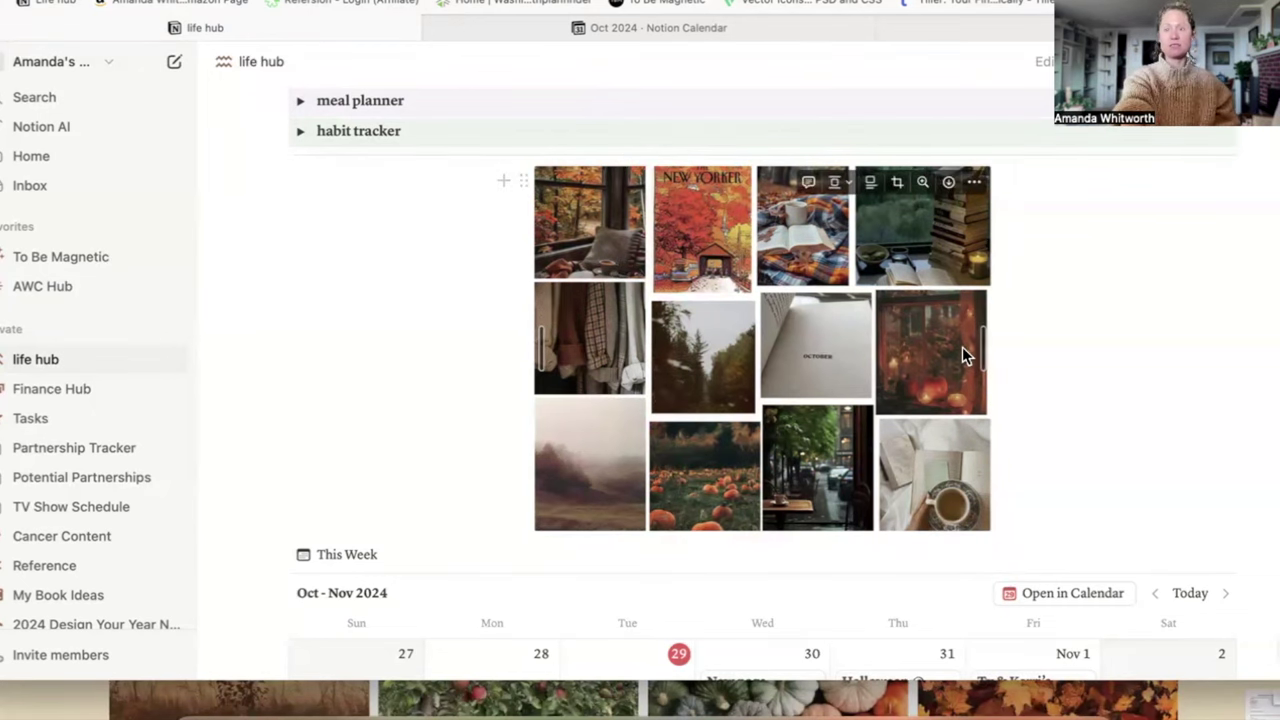
{"action": "scroll", "coordinate": [964, 350], "scroll_direction": "down", "scroll_amount": 5}
{"action": "scroll", "coordinate": [964, 352], "scroll_direction": "down", "scroll_amount": 4}
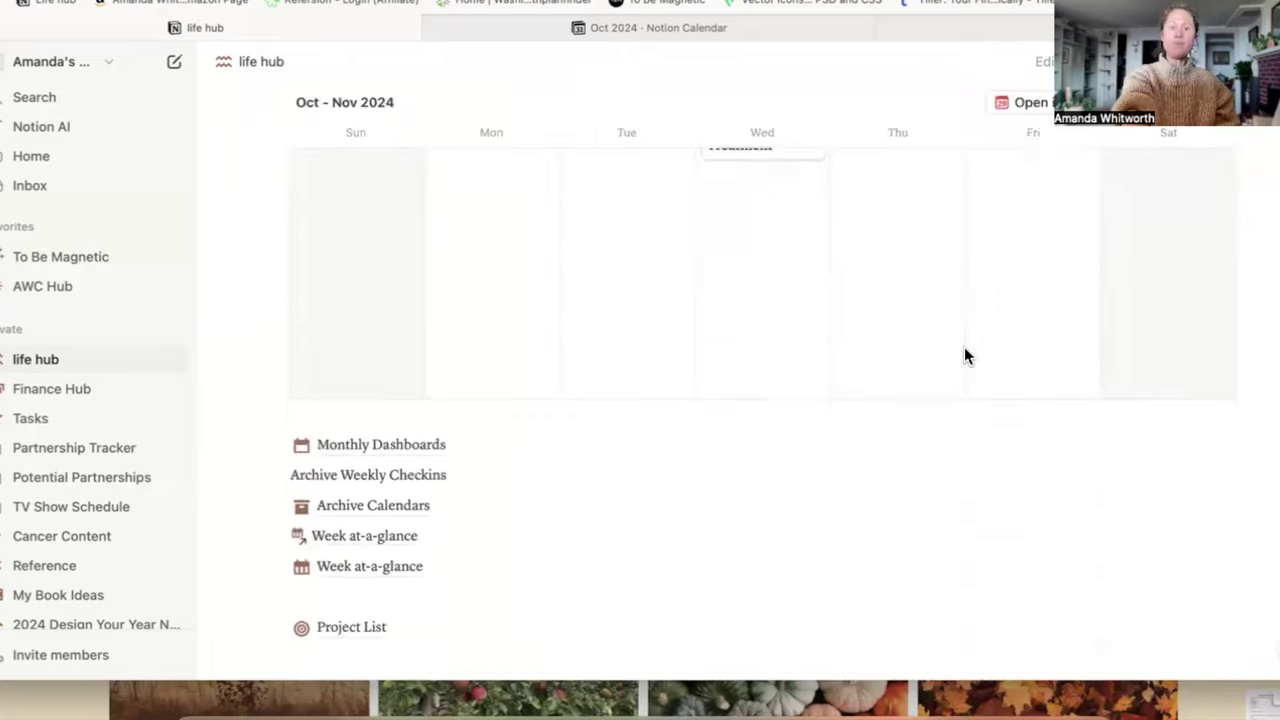
{"action": "scroll", "coordinate": [964, 352], "scroll_direction": "up", "scroll_amount": 2}
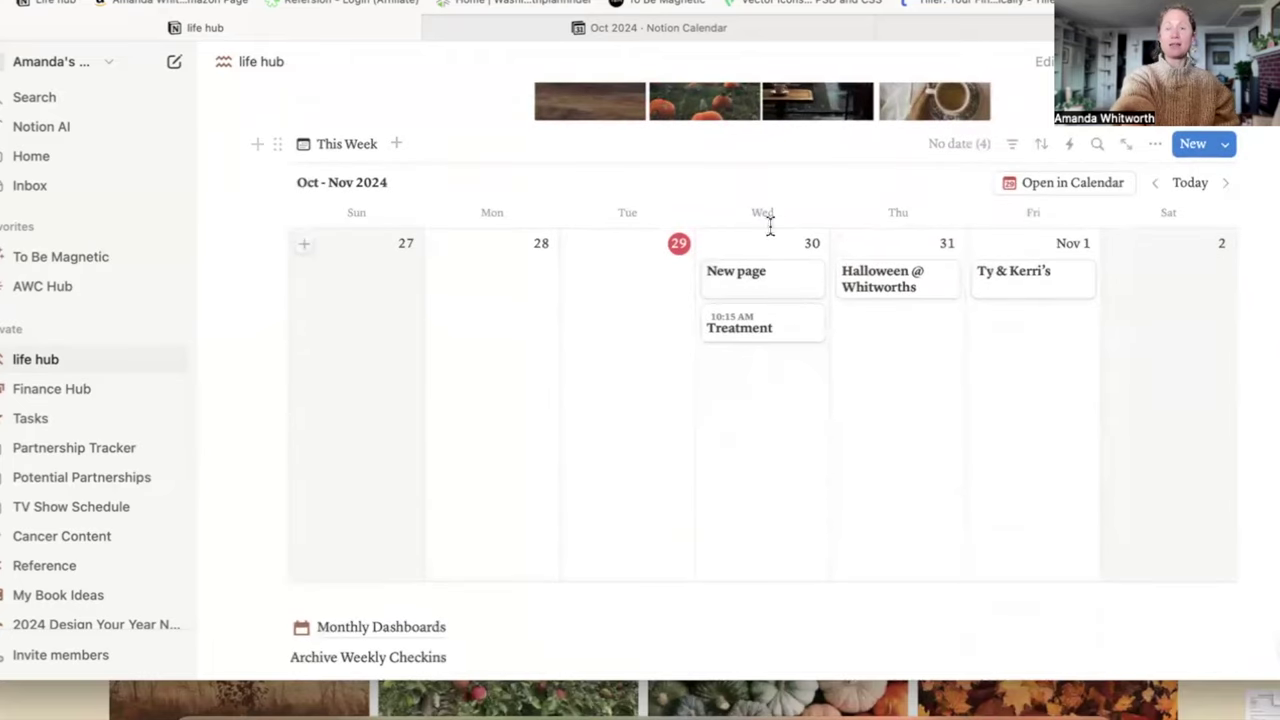
{"action": "scroll", "coordinate": [1105, 280], "scroll_direction": "up", "scroll_amount": 2}
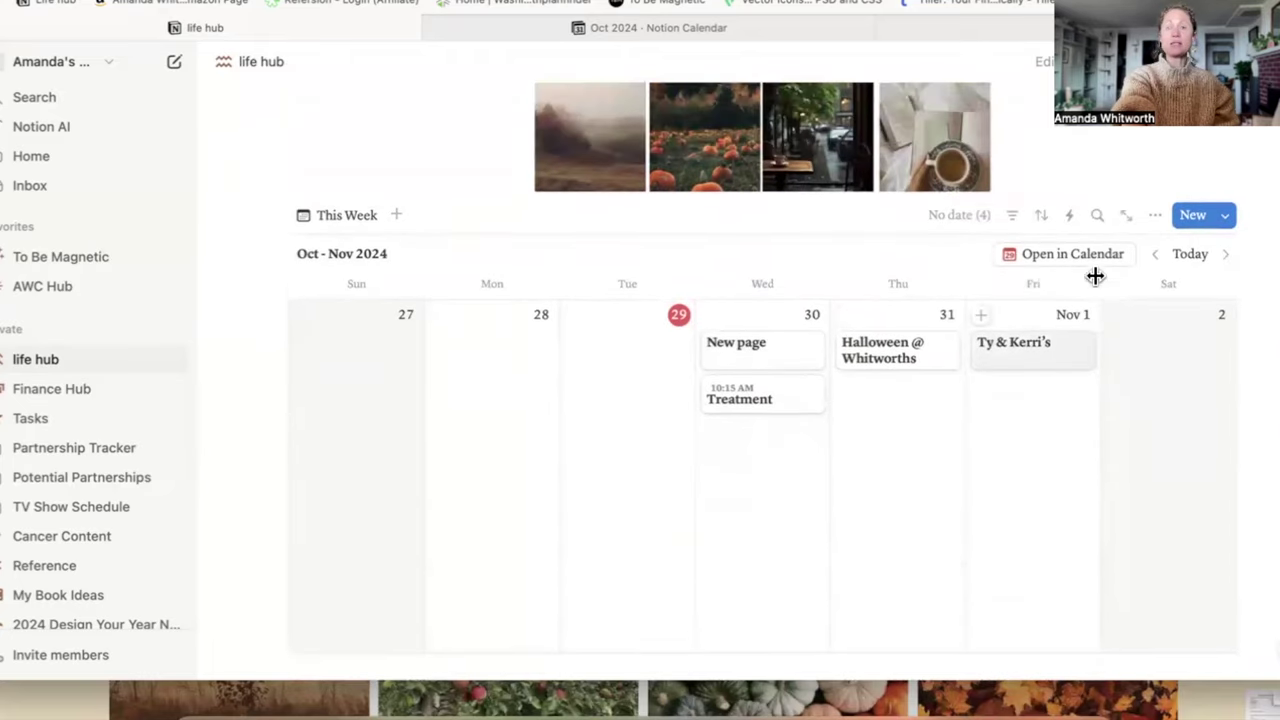
Step: Set the This Week calendar's layout to show a month at a time
{"action": "left_click", "coordinate": [1155, 215]}
{"action": "left_click", "coordinate": [1105, 370]}
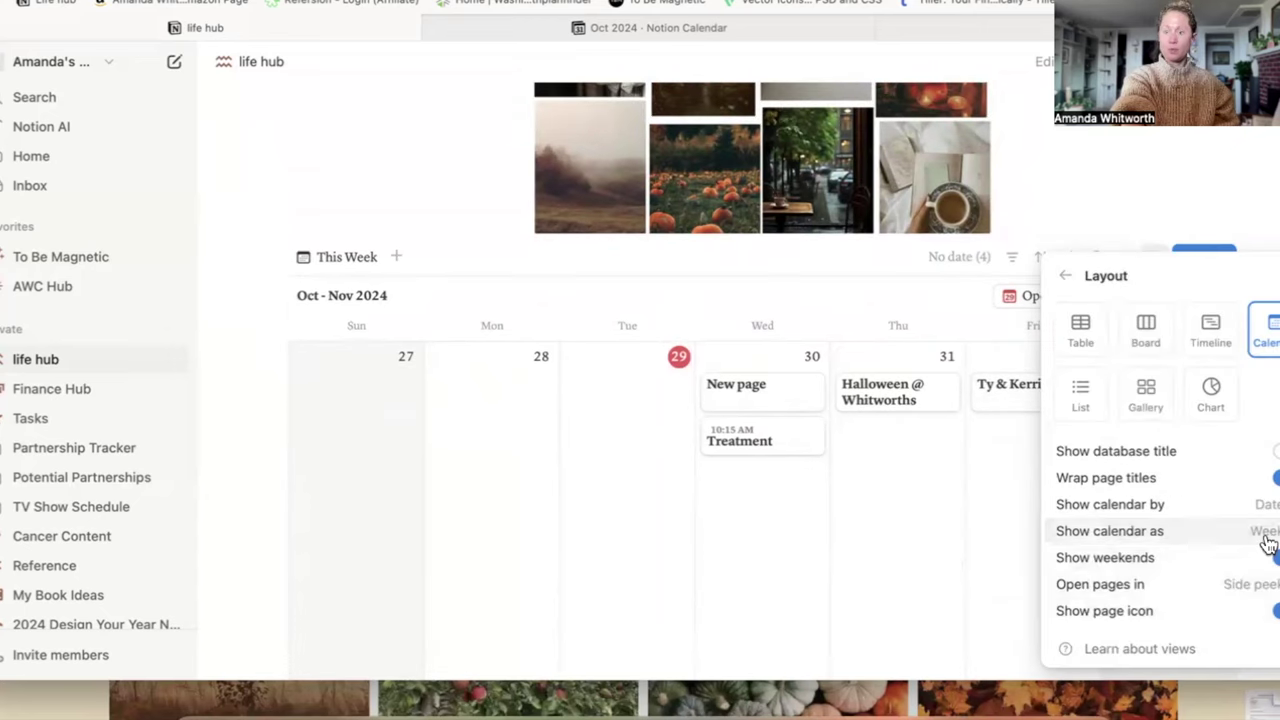
{"action": "left_click", "coordinate": [1258, 530]}
{"action": "left_click", "coordinate": [1188, 589]}
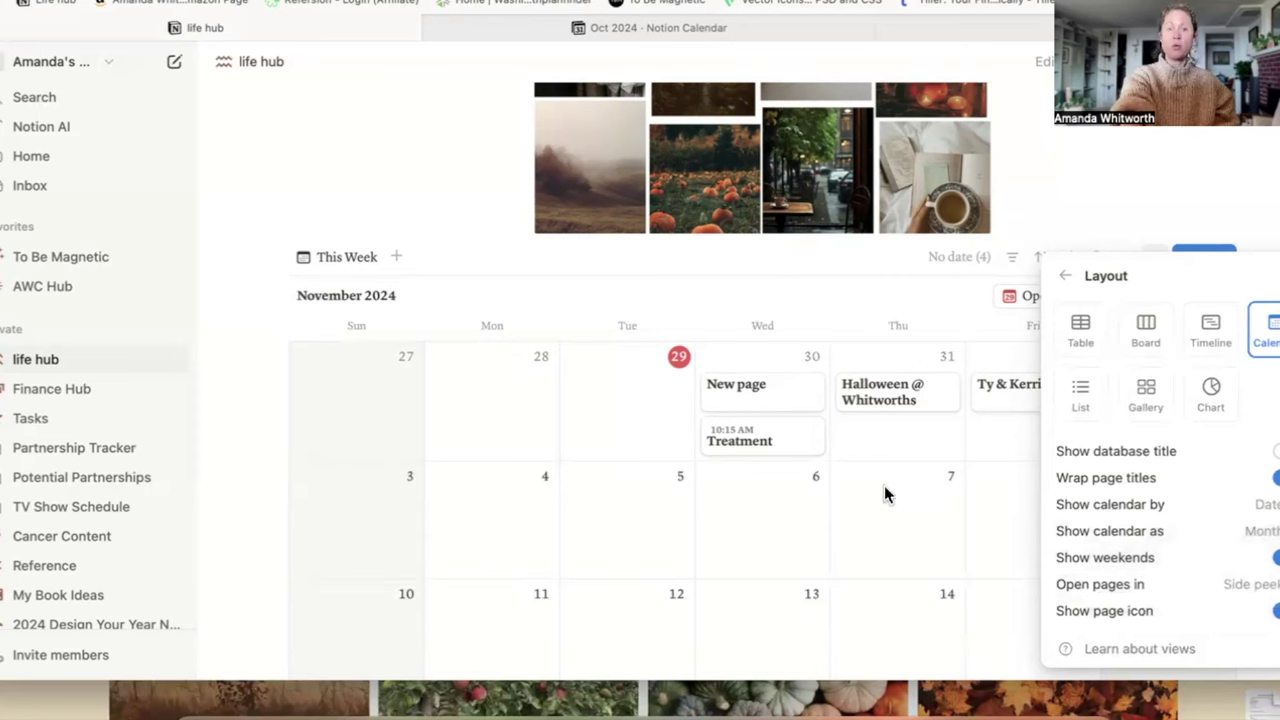
{"action": "left_click", "coordinate": [595, 300]}
Step: Review the November 2024 month view, then return to the calendar's layout settings
{"action": "scroll", "coordinate": [623, 491], "scroll_direction": "down", "scroll_amount": 4}
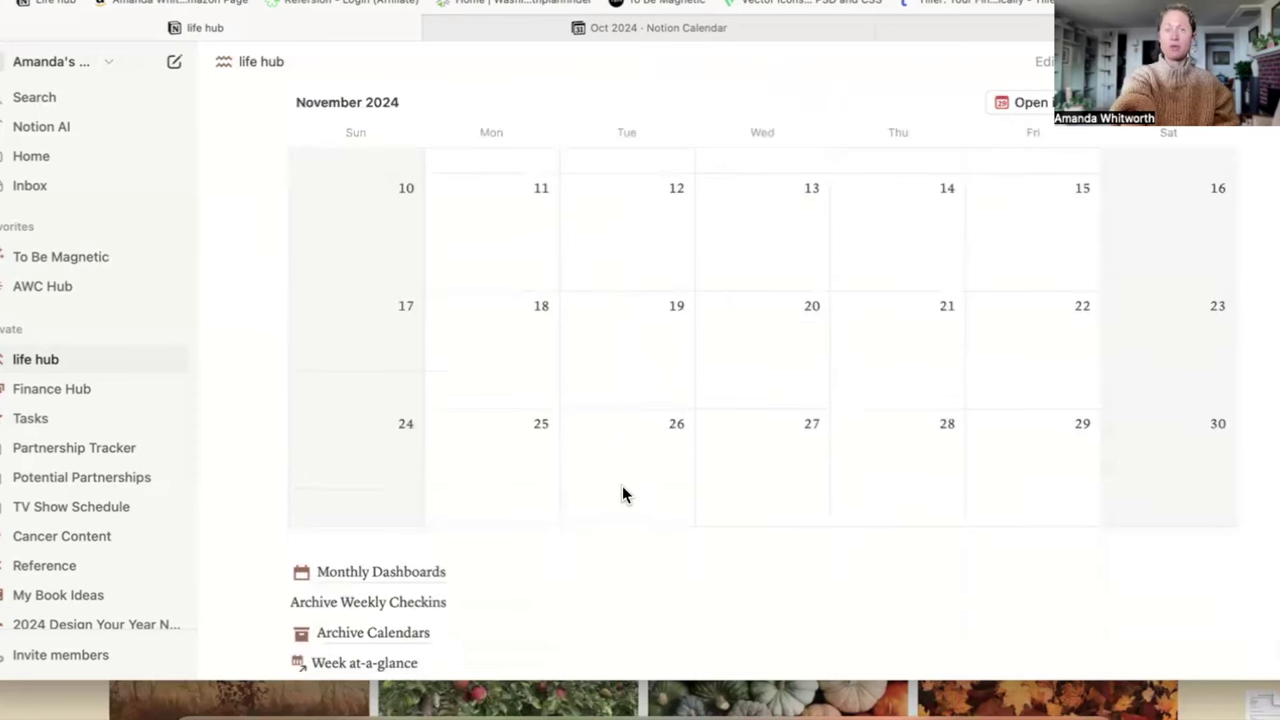
{"action": "scroll", "coordinate": [622, 494], "scroll_direction": "up", "scroll_amount": 3}
{"action": "scroll", "coordinate": [623, 491], "scroll_direction": "down", "scroll_amount": 5}
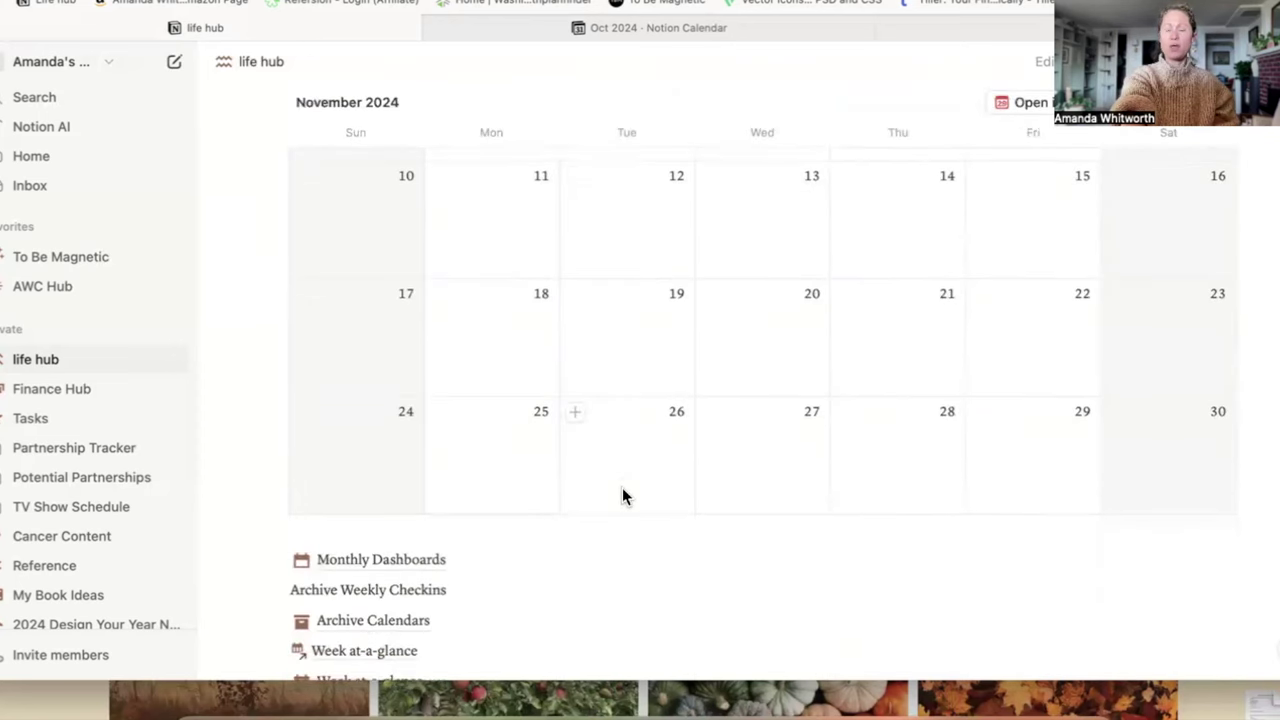
{"action": "scroll", "coordinate": [622, 497], "scroll_direction": "up", "scroll_amount": 3}
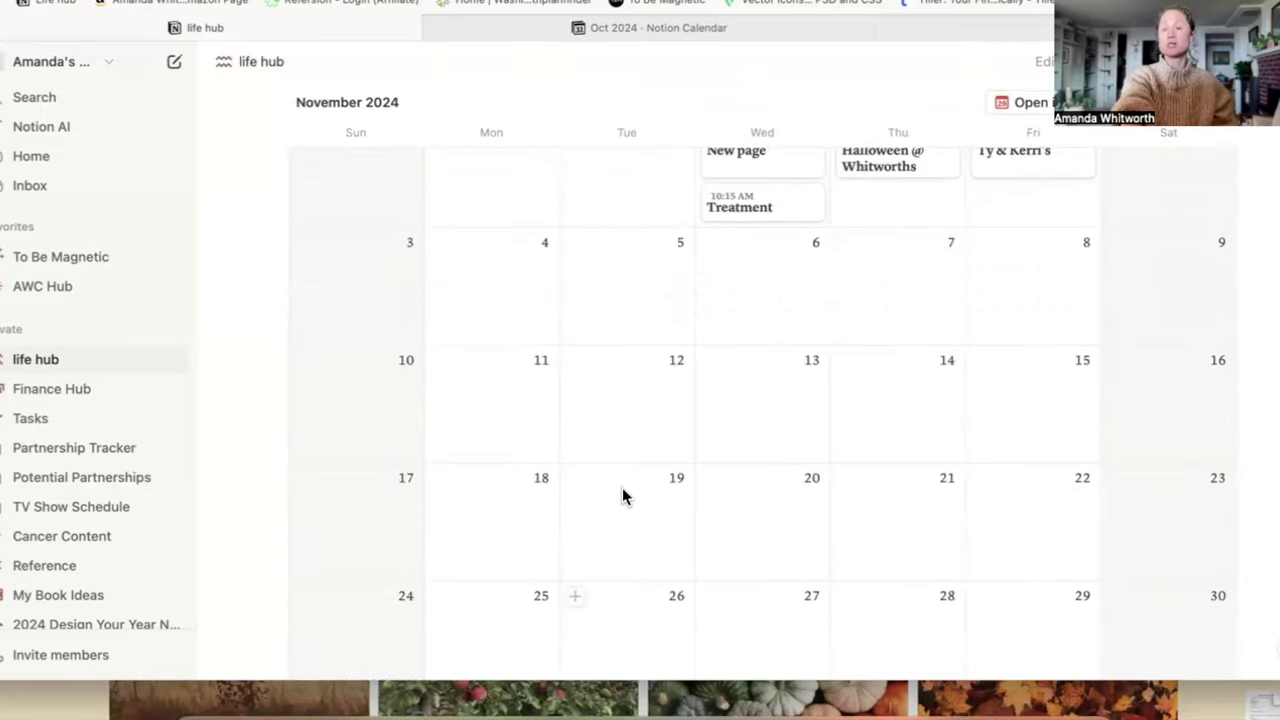
{"action": "scroll", "coordinate": [623, 494], "scroll_direction": "up", "scroll_amount": 4}
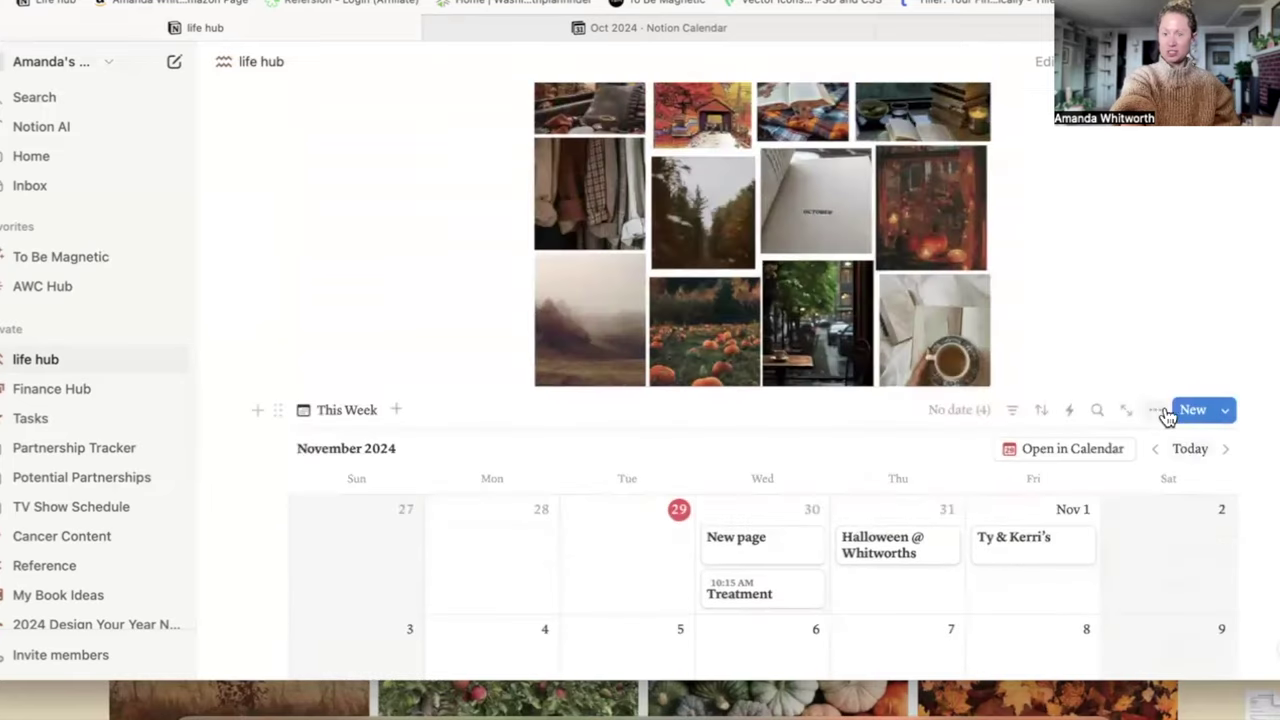
{"action": "left_click", "coordinate": [1165, 410]}
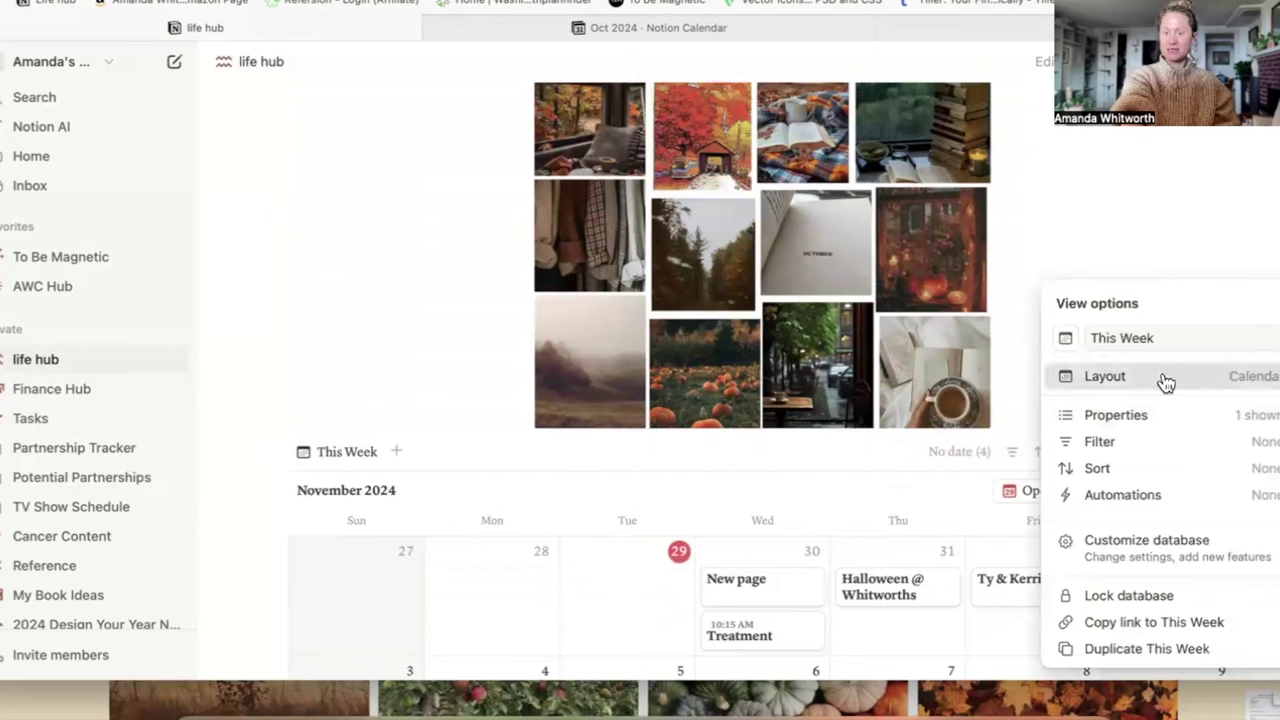
{"action": "left_click", "coordinate": [1163, 380]}
Step: Switch the This Week calendar back to a single-week layout
{"action": "left_click", "coordinate": [1258, 533]}
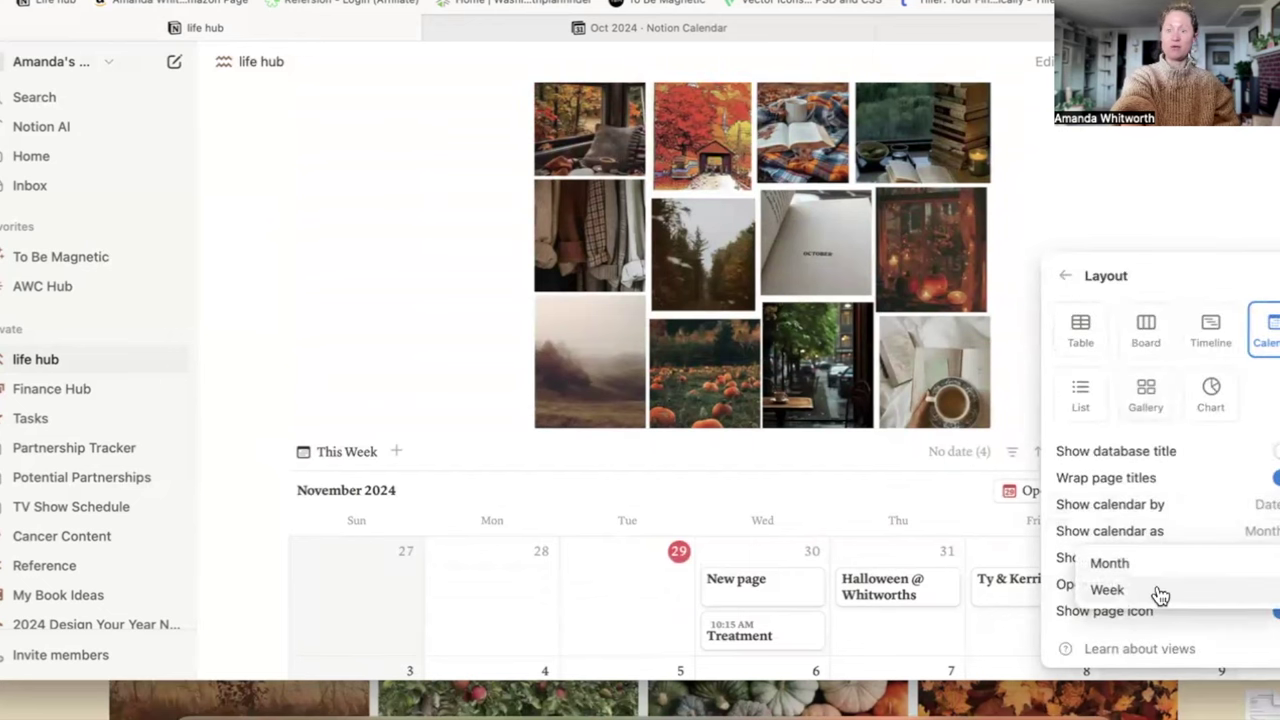
{"action": "left_click", "coordinate": [1157, 591]}
{"action": "left_click", "coordinate": [414, 400]}
Step: Return to the top of life hub and go to the November Goals page
{"action": "scroll", "coordinate": [414, 400], "scroll_direction": "down", "scroll_amount": 5}
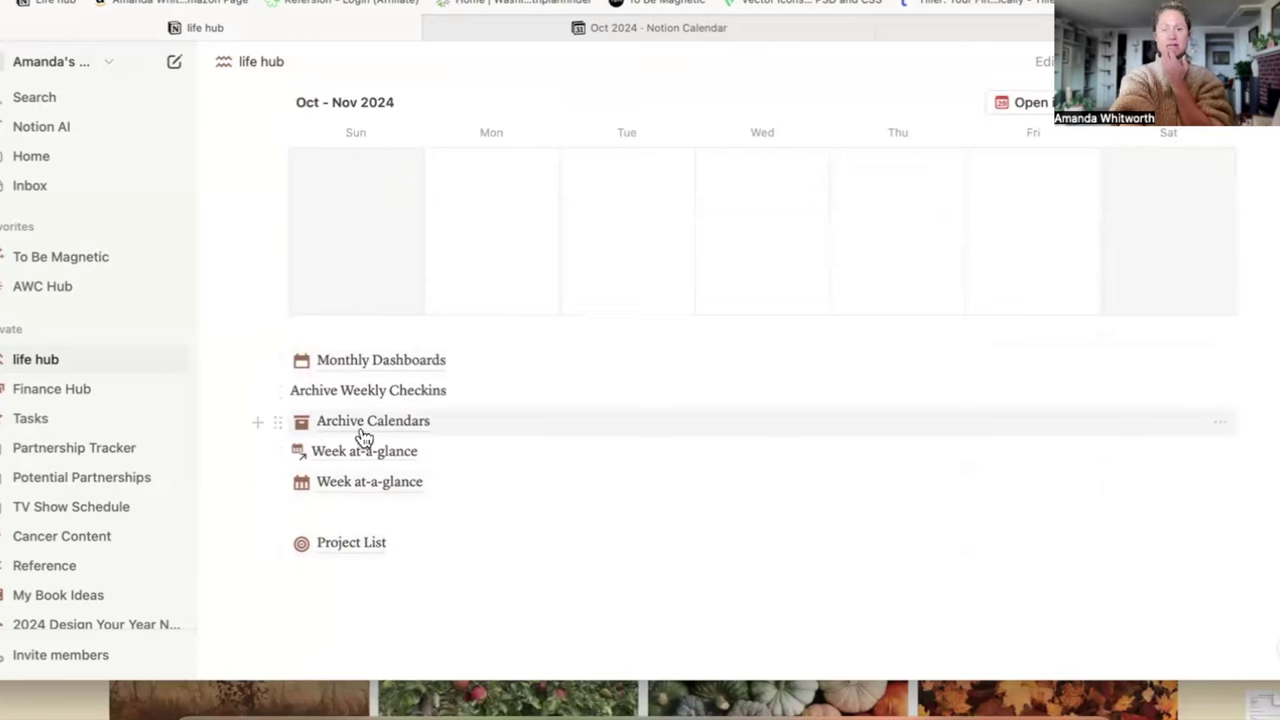
{"action": "mouse_move", "coordinate": [366, 440]}
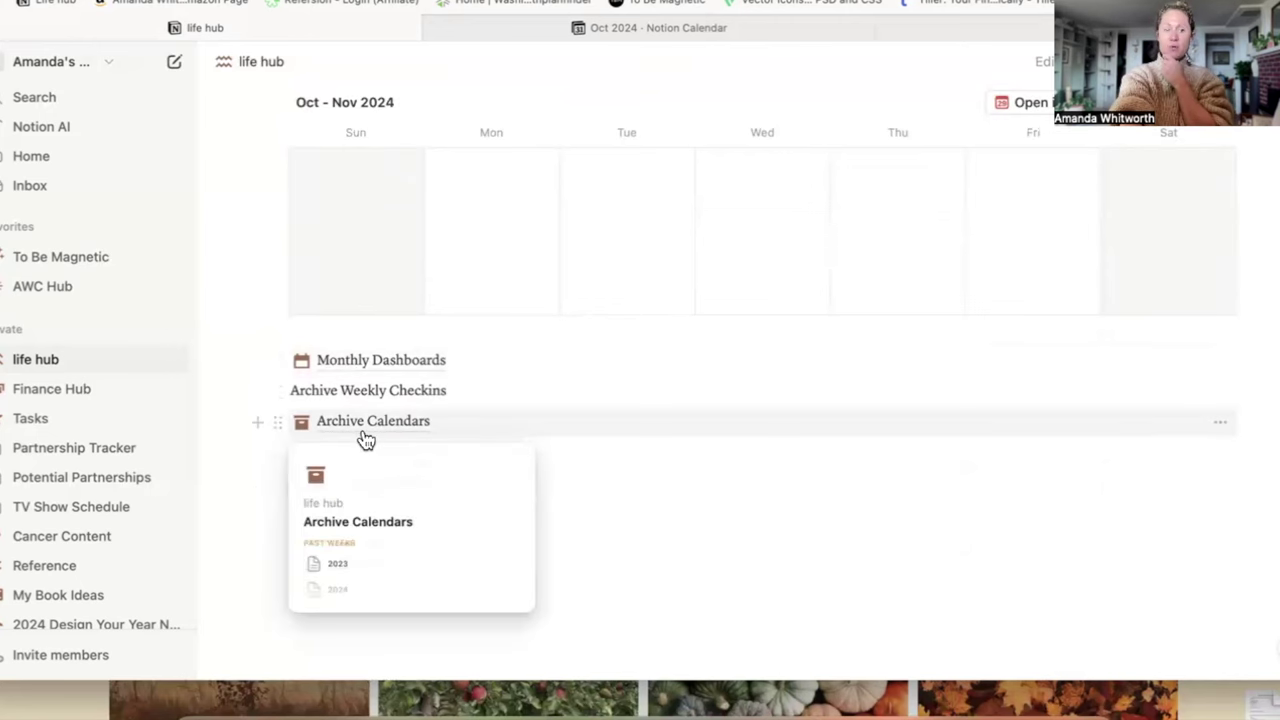
{"action": "scroll", "coordinate": [729, 457], "scroll_direction": "up", "scroll_amount": 10}
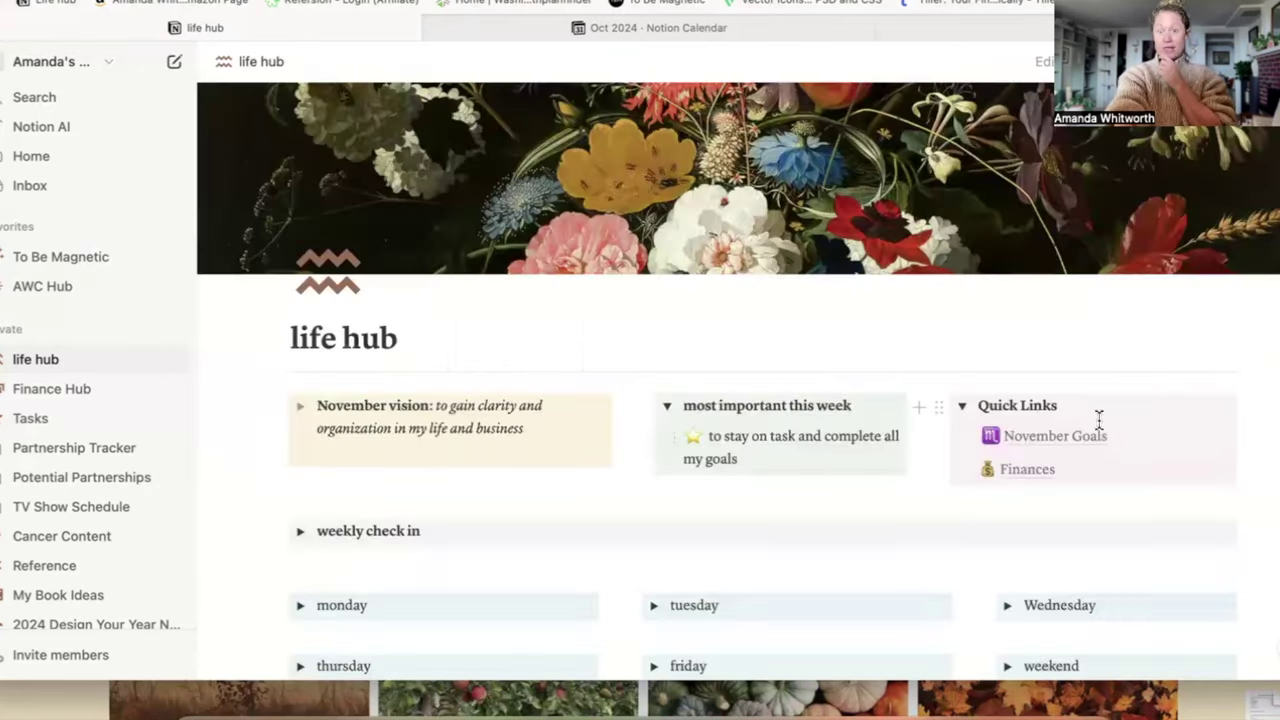
{"action": "left_click", "coordinate": [1027, 438]}
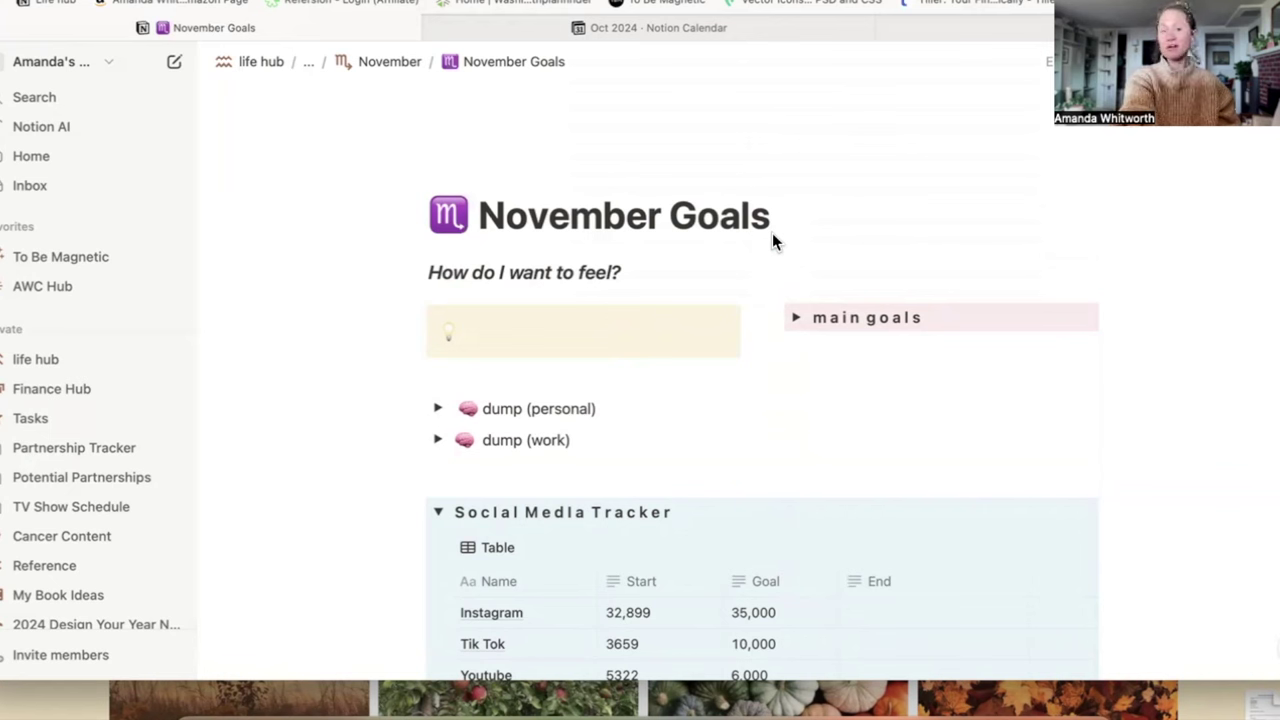
Step: Collapse the Social Media Tracker toggle so End of Month Reflection shows below
{"action": "left_click", "coordinate": [436, 513]}
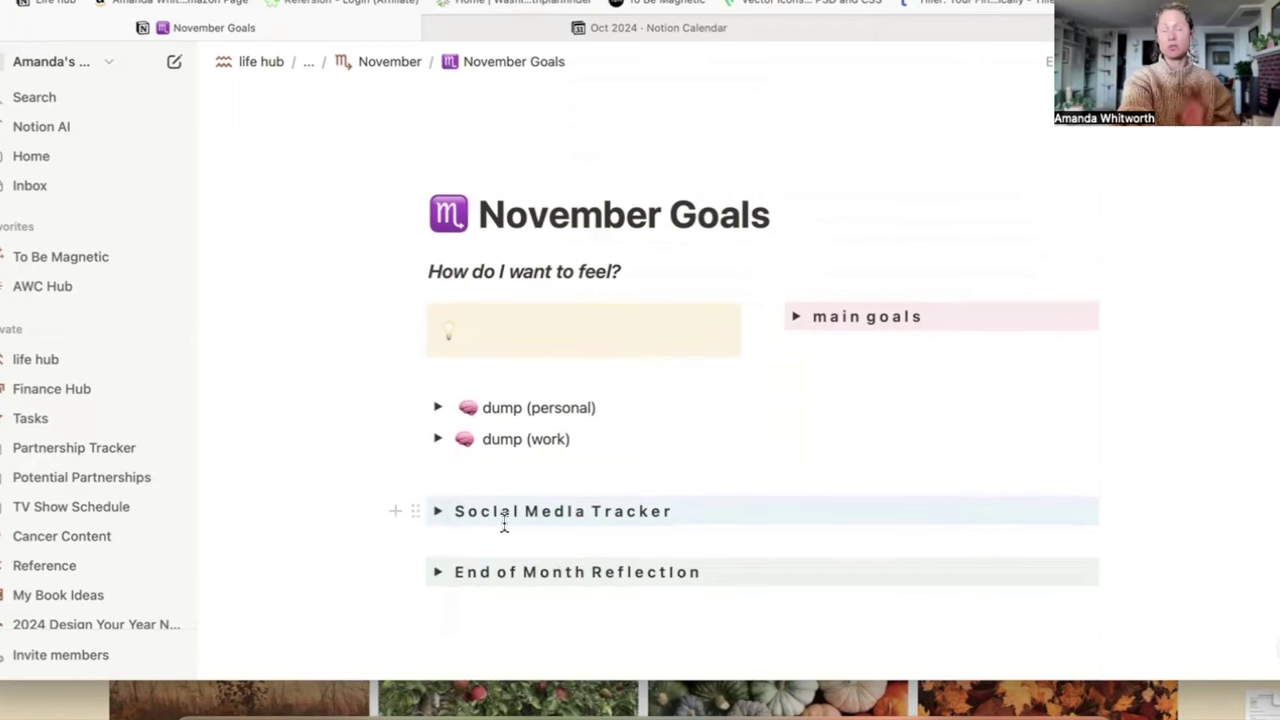
{"action": "scroll", "coordinate": [504, 524], "scroll_direction": "down", "scroll_amount": 2}
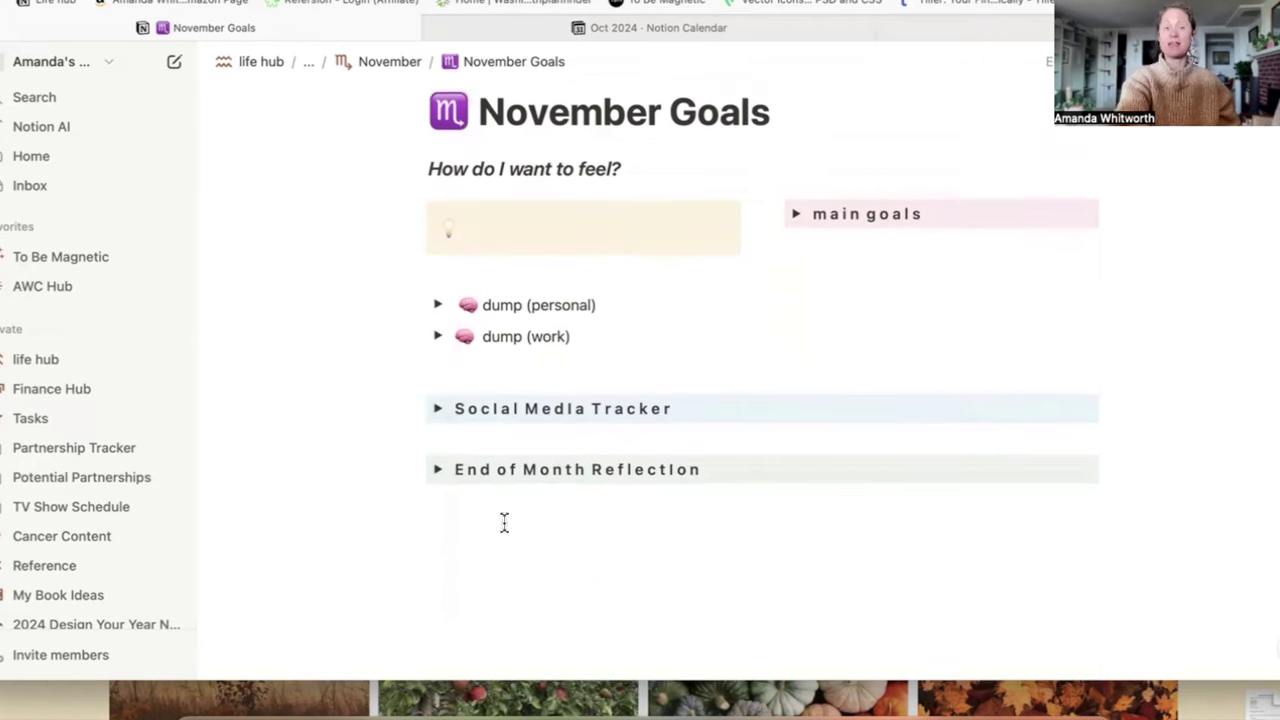
{"action": "scroll", "coordinate": [504, 524], "scroll_direction": "up", "scroll_amount": 2}
{"action": "scroll", "coordinate": [504, 524], "scroll_direction": "down", "scroll_amount": 1}
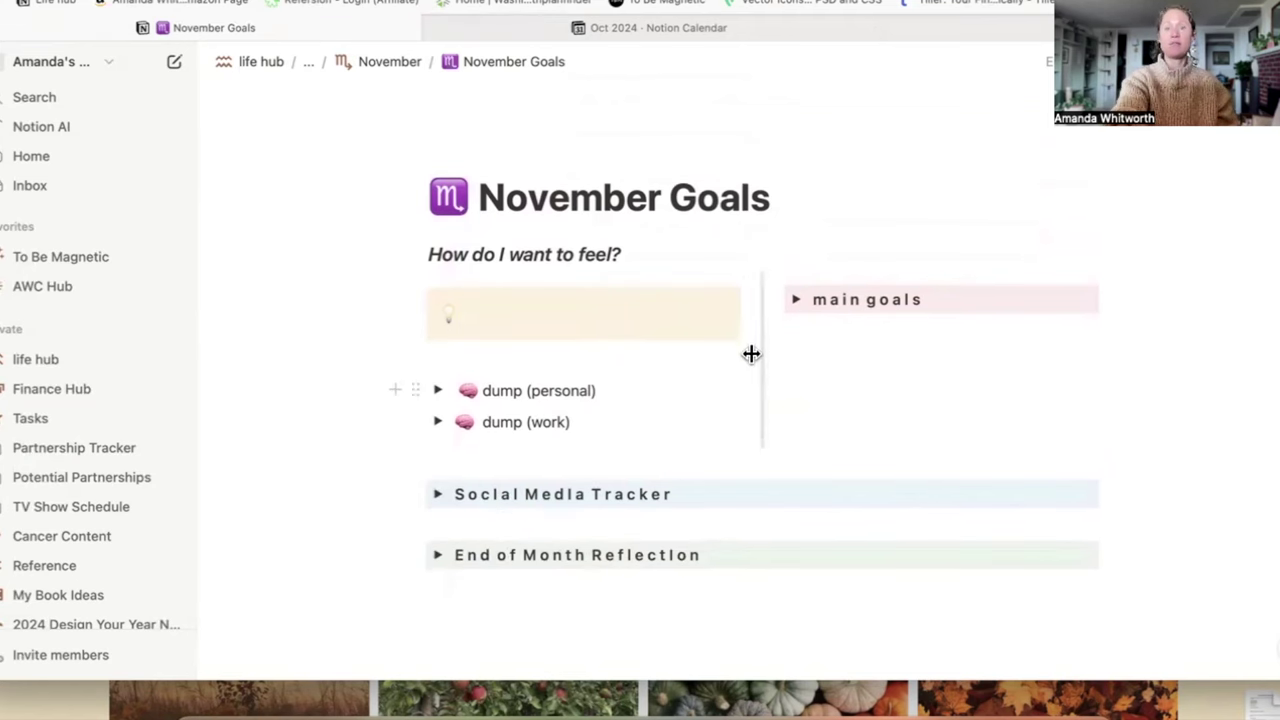
{"action": "left_click", "coordinate": [439, 499]}
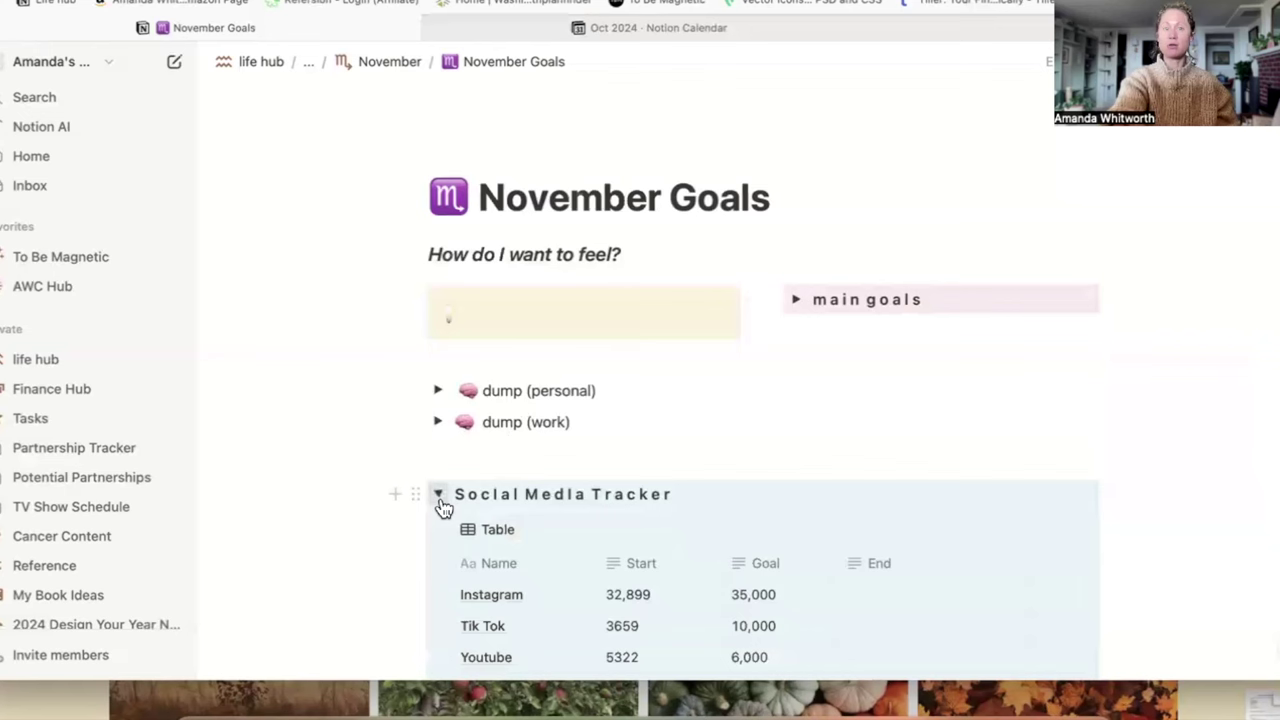
{"action": "left_click", "coordinate": [439, 499]}
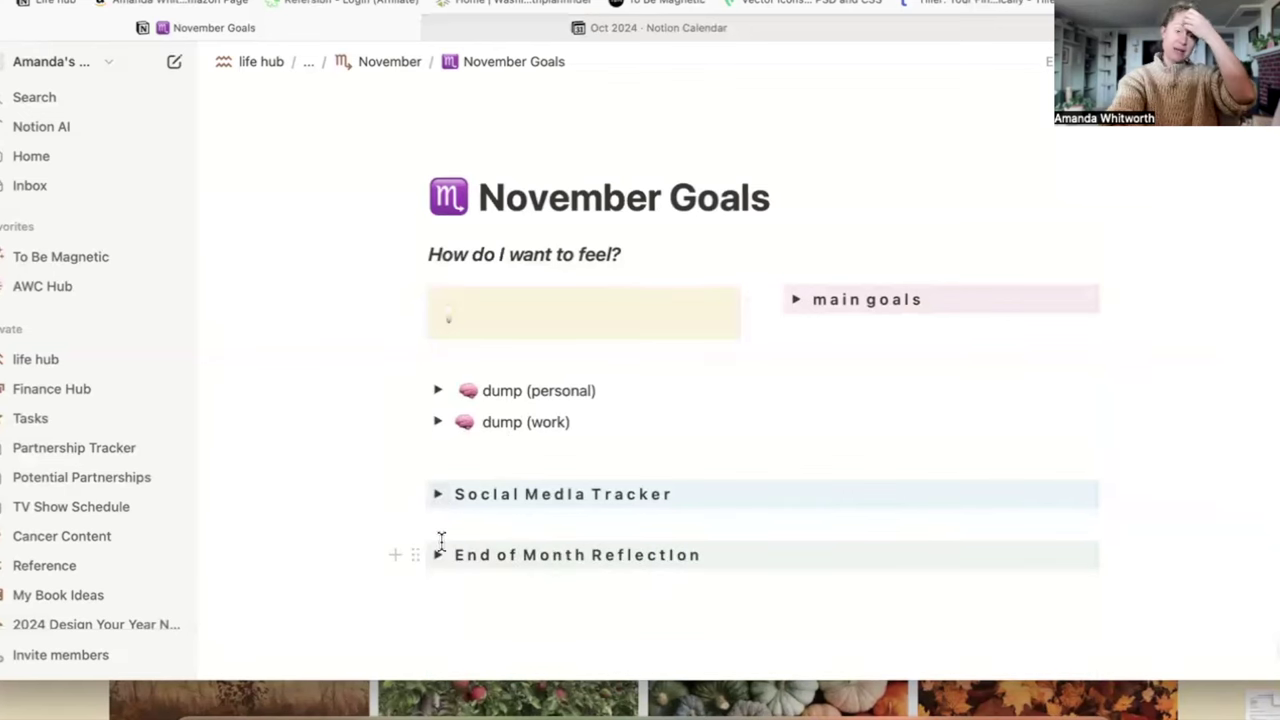
Step: Put the cursor in the empty lightbulb callout under 'How do I want to feel?'
{"action": "scroll", "coordinate": [441, 540], "scroll_direction": "up", "scroll_amount": 1}
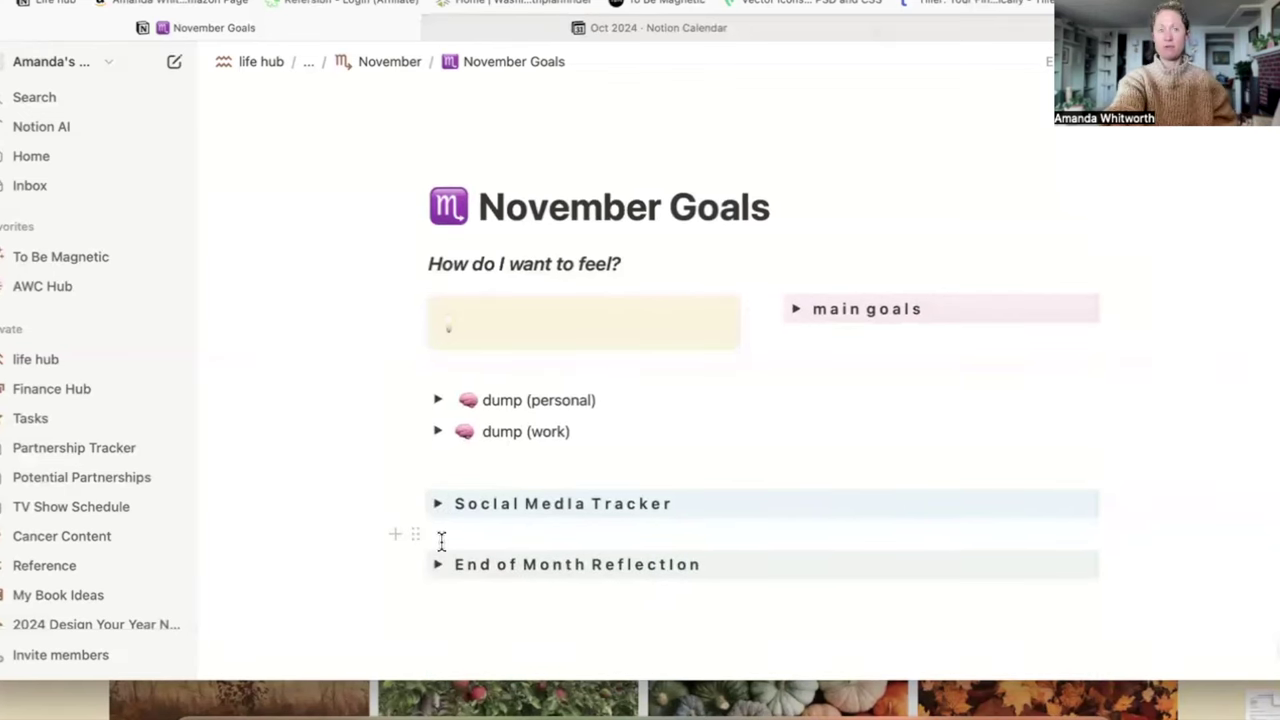
{"action": "scroll", "coordinate": [441, 540], "scroll_direction": "up", "scroll_amount": 1}
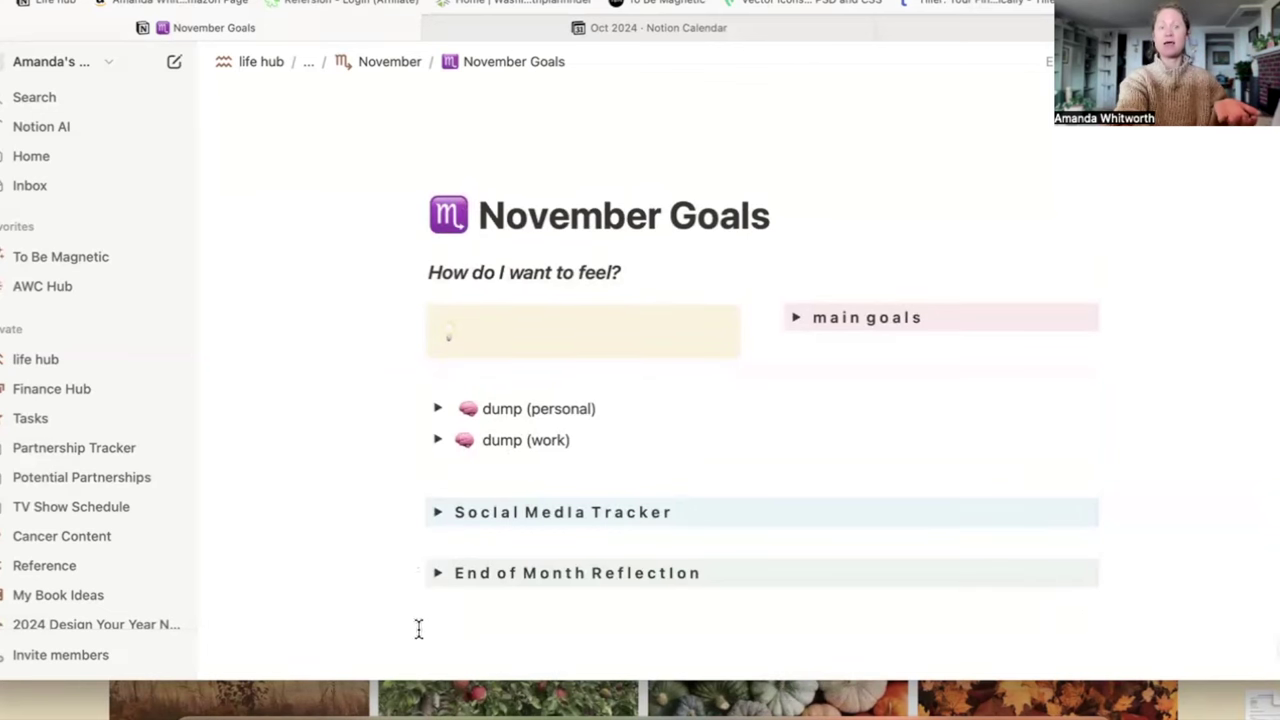
{"action": "scroll", "coordinate": [677, 549], "scroll_direction": "up", "scroll_amount": 1}
{"action": "scroll", "coordinate": [677, 549], "scroll_direction": "down", "scroll_amount": 1}
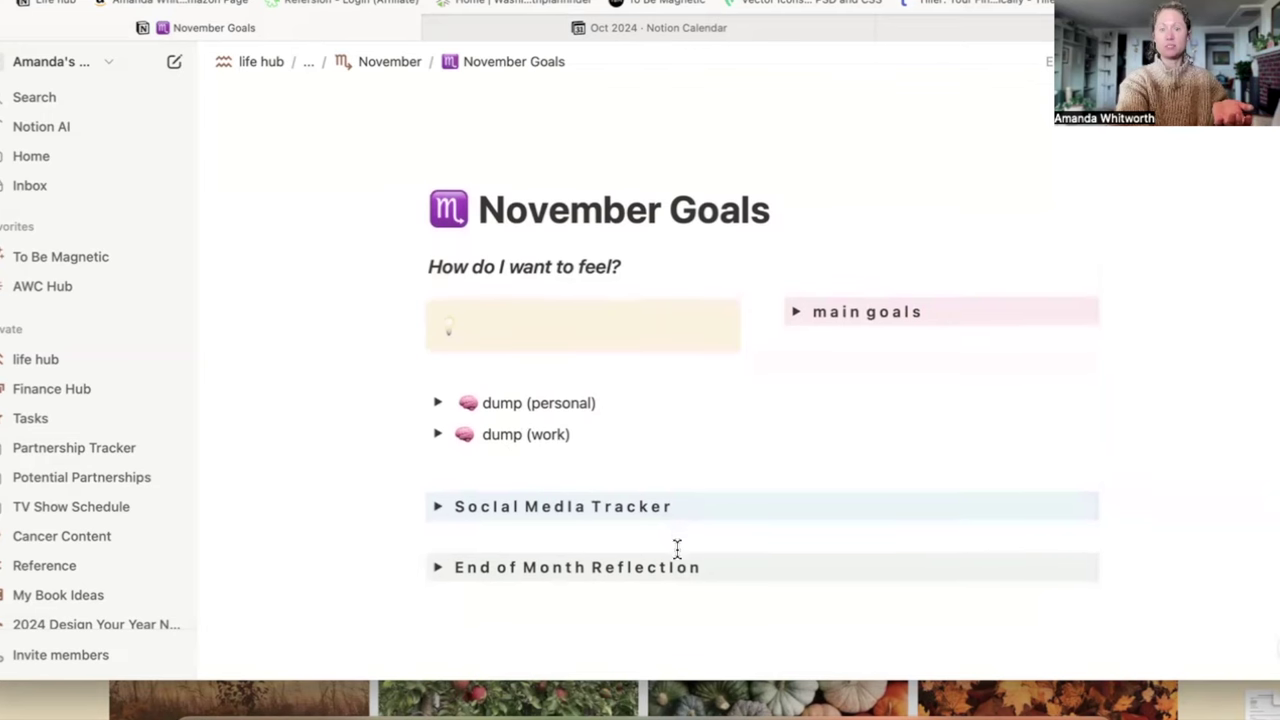
{"action": "scroll", "coordinate": [677, 549], "scroll_direction": "down", "scroll_amount": 3}
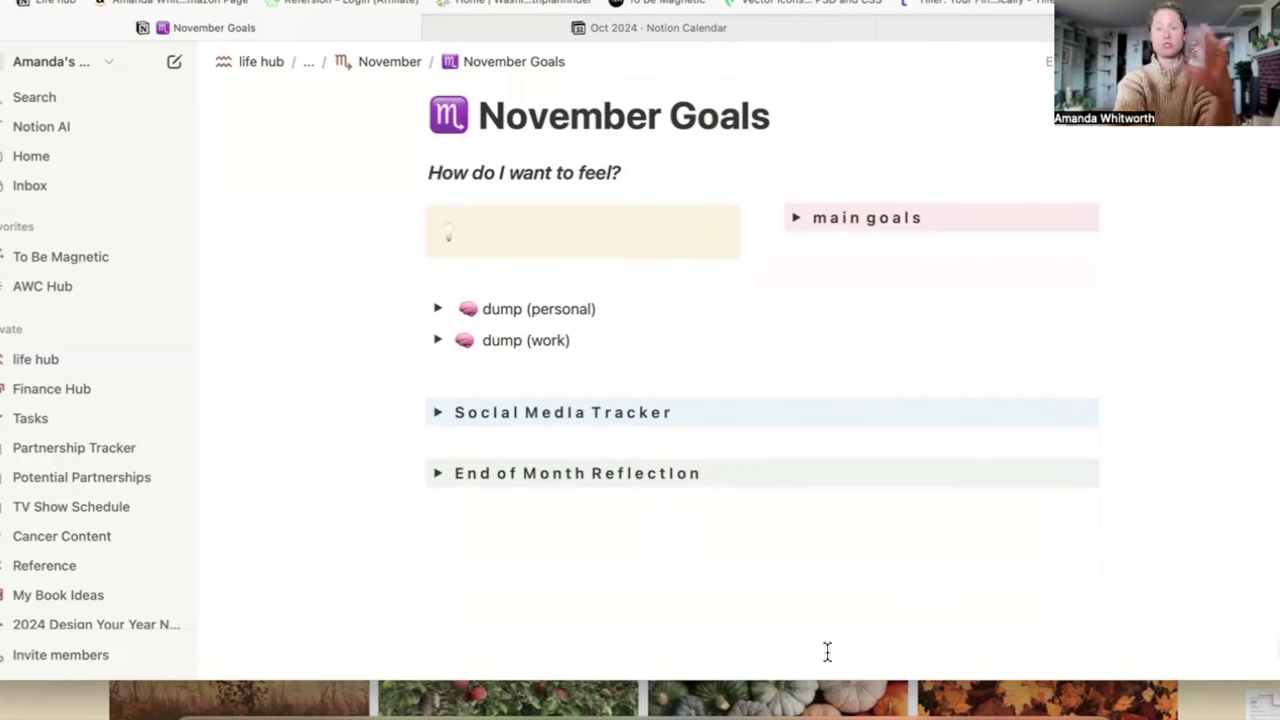
{"action": "scroll", "coordinate": [680, 480], "scroll_direction": "up", "scroll_amount": 2}
{"action": "left_click", "coordinate": [538, 332]}
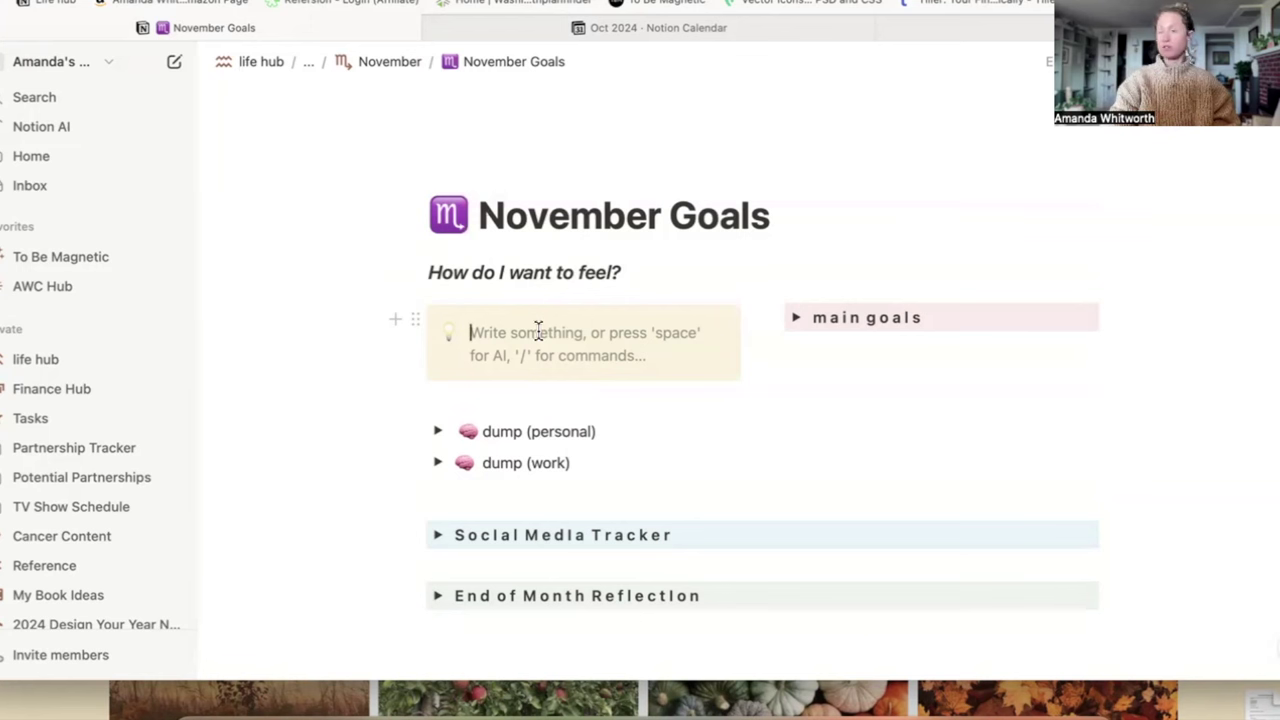
Step: Write 'calm, peaceful without feeling stressed.' and 'Stay motivated and inspired to continue moving forward on my goals.' in the callout
{"action": "type", "text": "calm, p"}
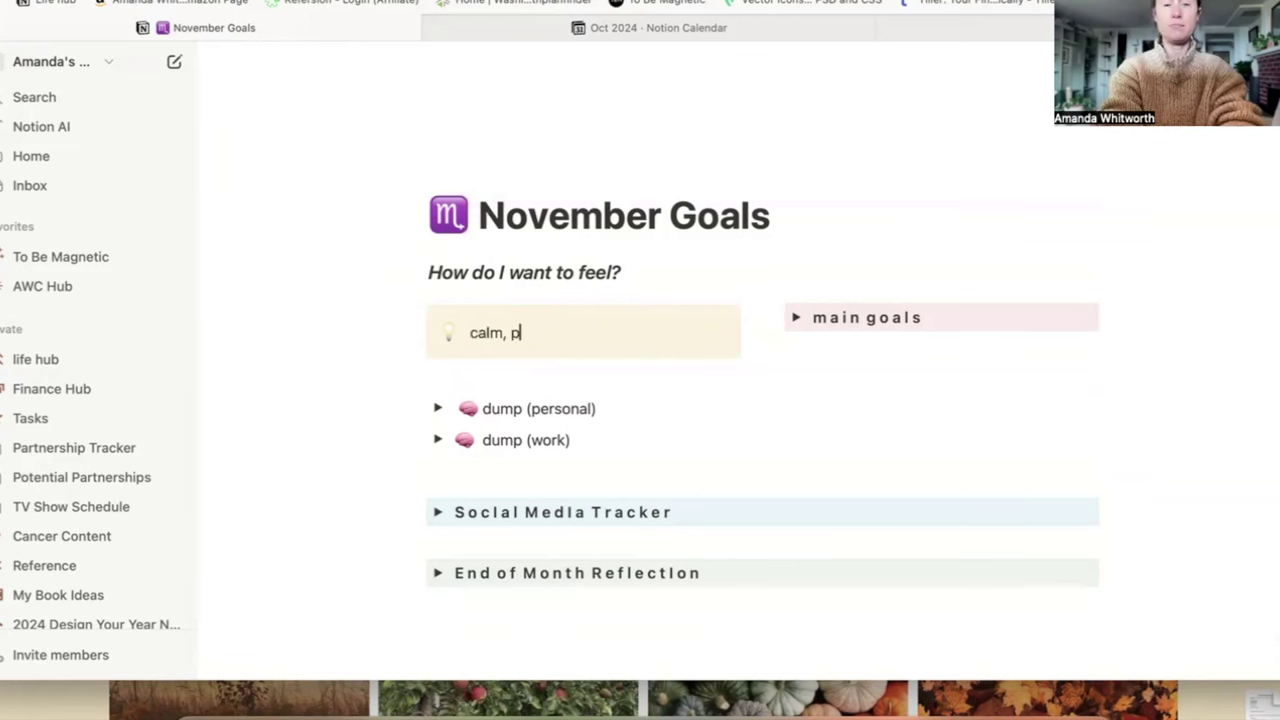
{"action": "type", "text": "eaceful without"}
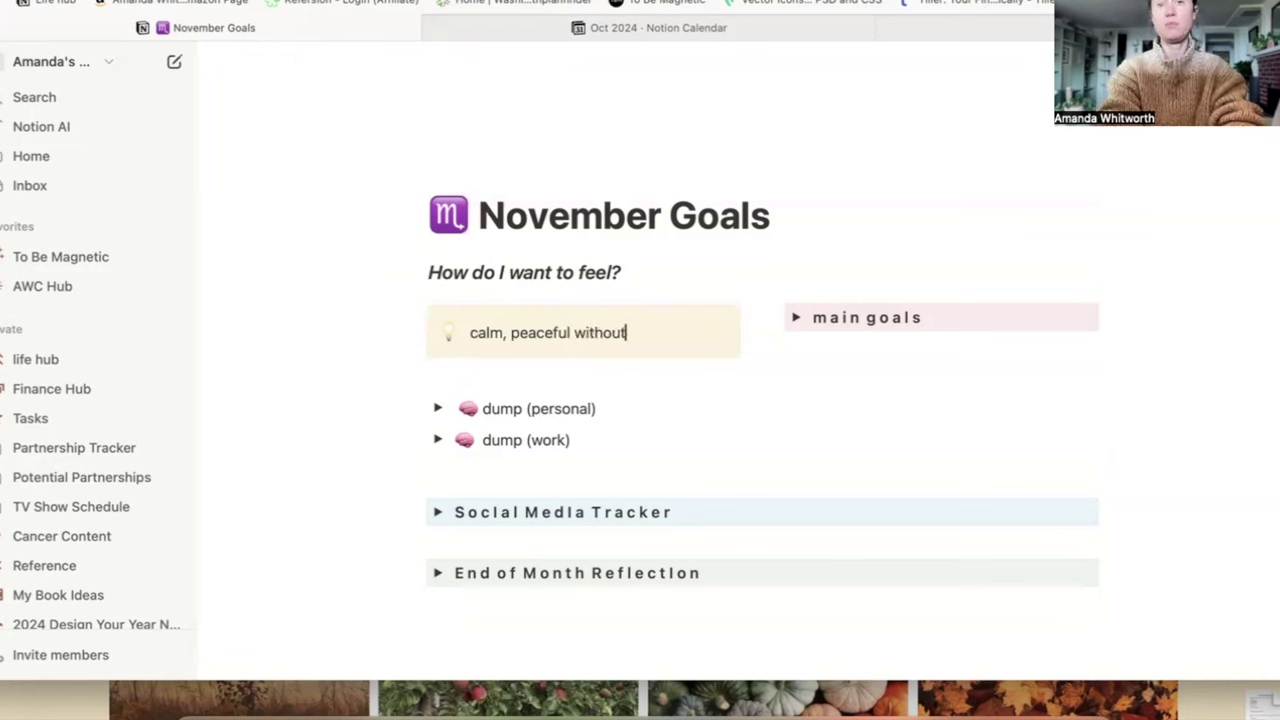
{"action": "type", "text": " feeling stress"}
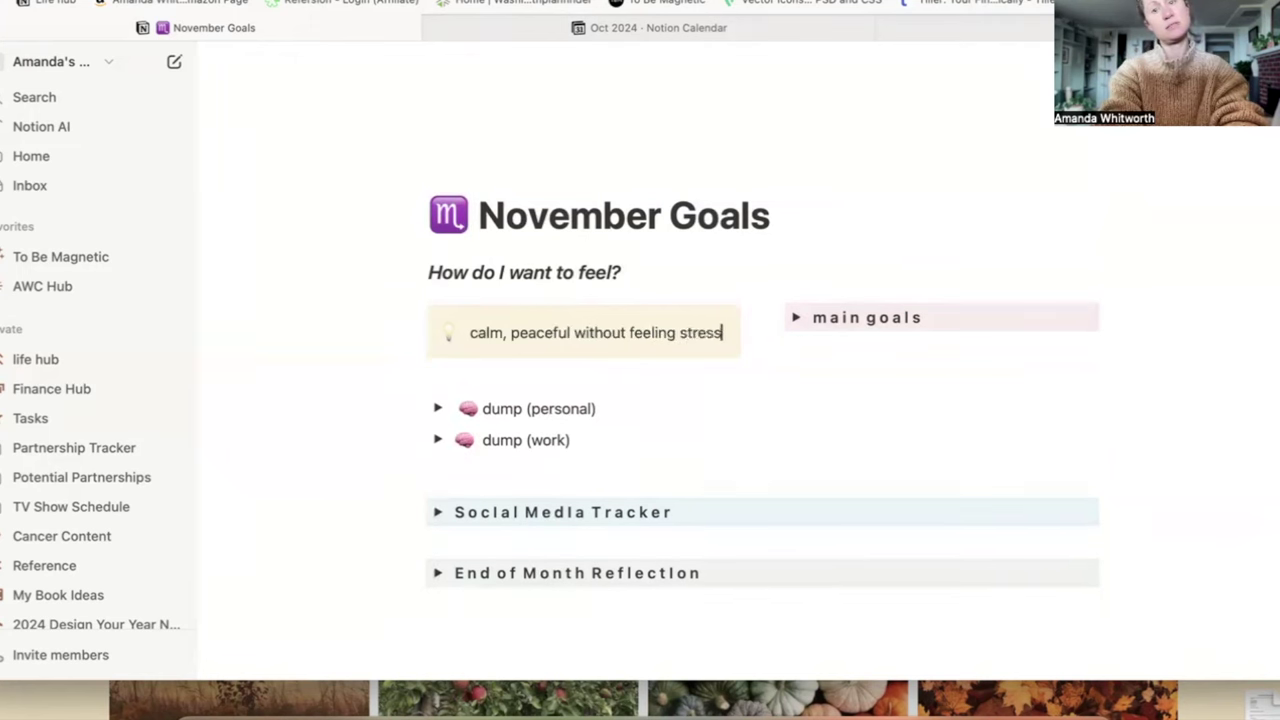
{"action": "type", "text": "ed."}
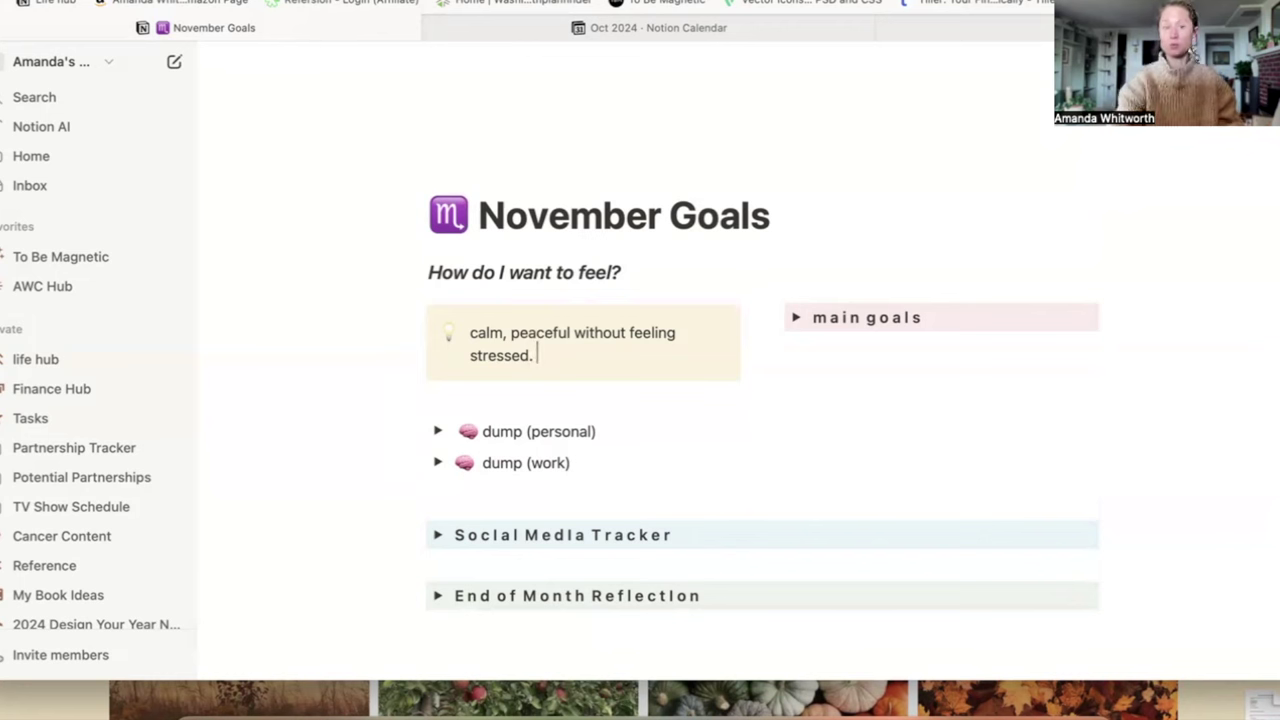
{"action": "key", "text": "Return"}
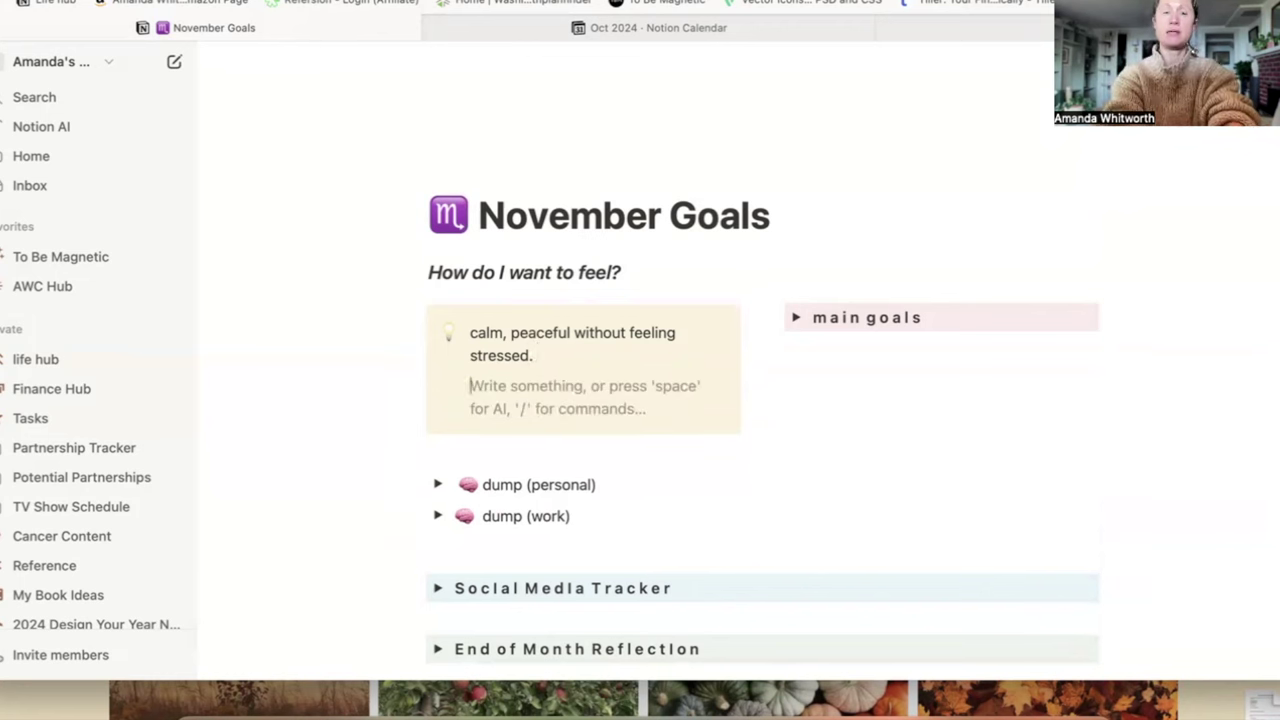
{"action": "type", "text": "Stay motivated and s"}
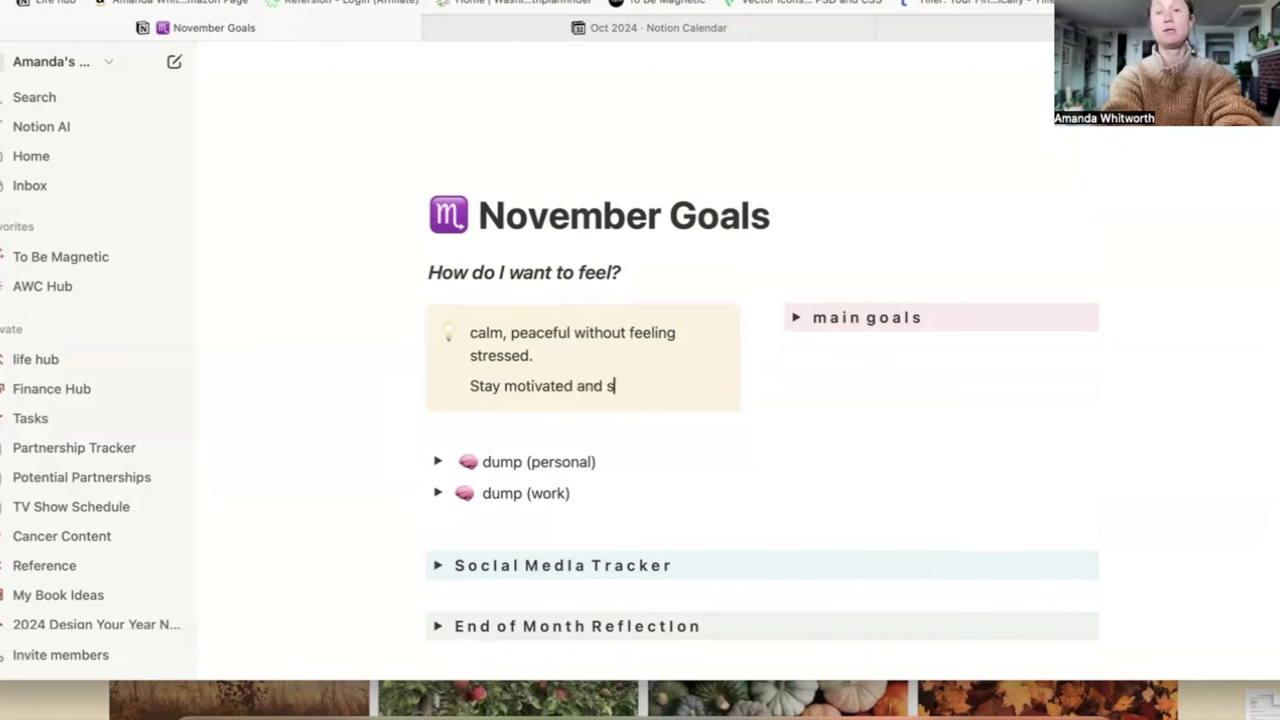
{"action": "key", "text": "BackSpace"}
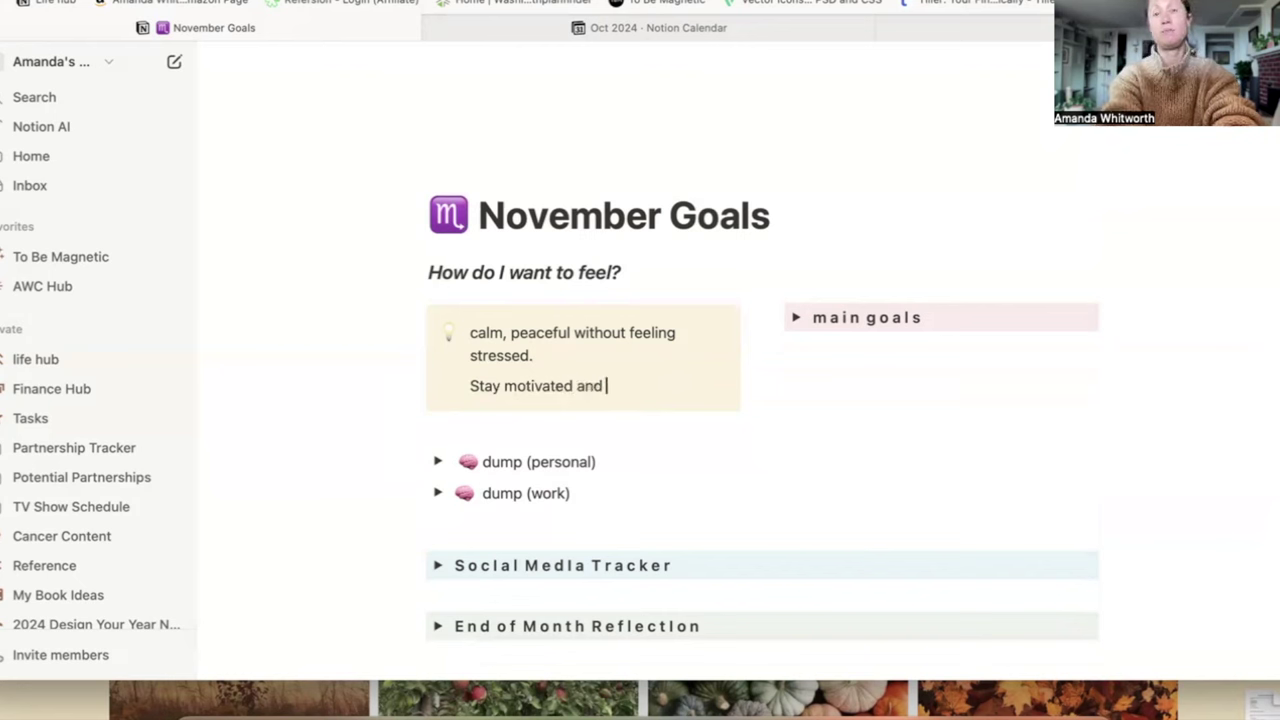
{"action": "type", "text": "inspired to continue moving forward on my goals."}
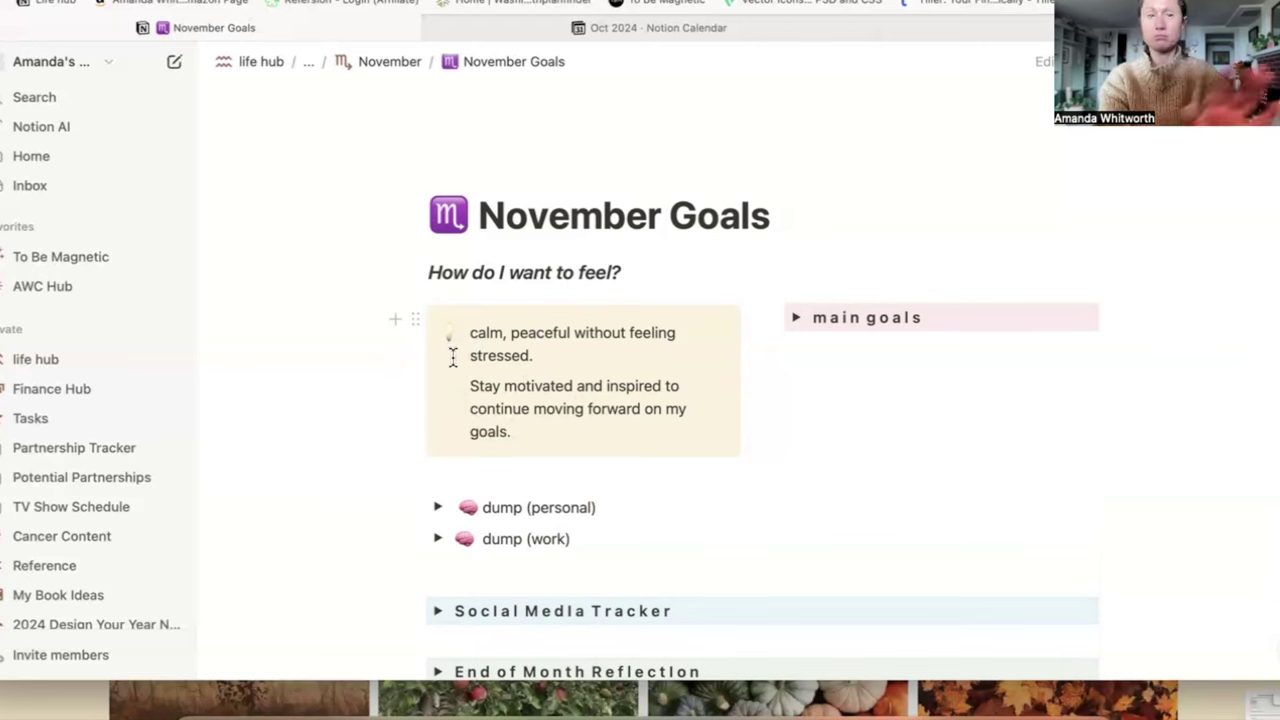
{"action": "left_click", "coordinate": [795, 318]}
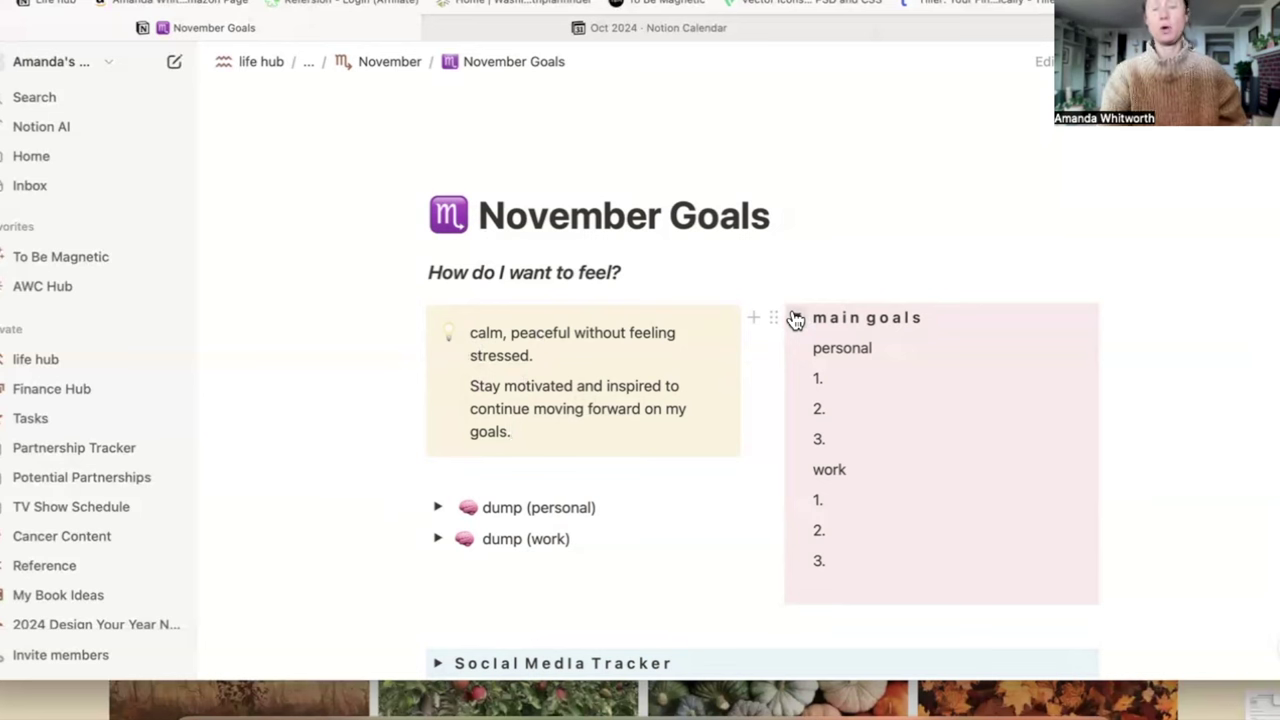
Step: Enter 'morning pages every day' as the first personal goal under main goals
{"action": "left_click", "coordinate": [865, 378]}
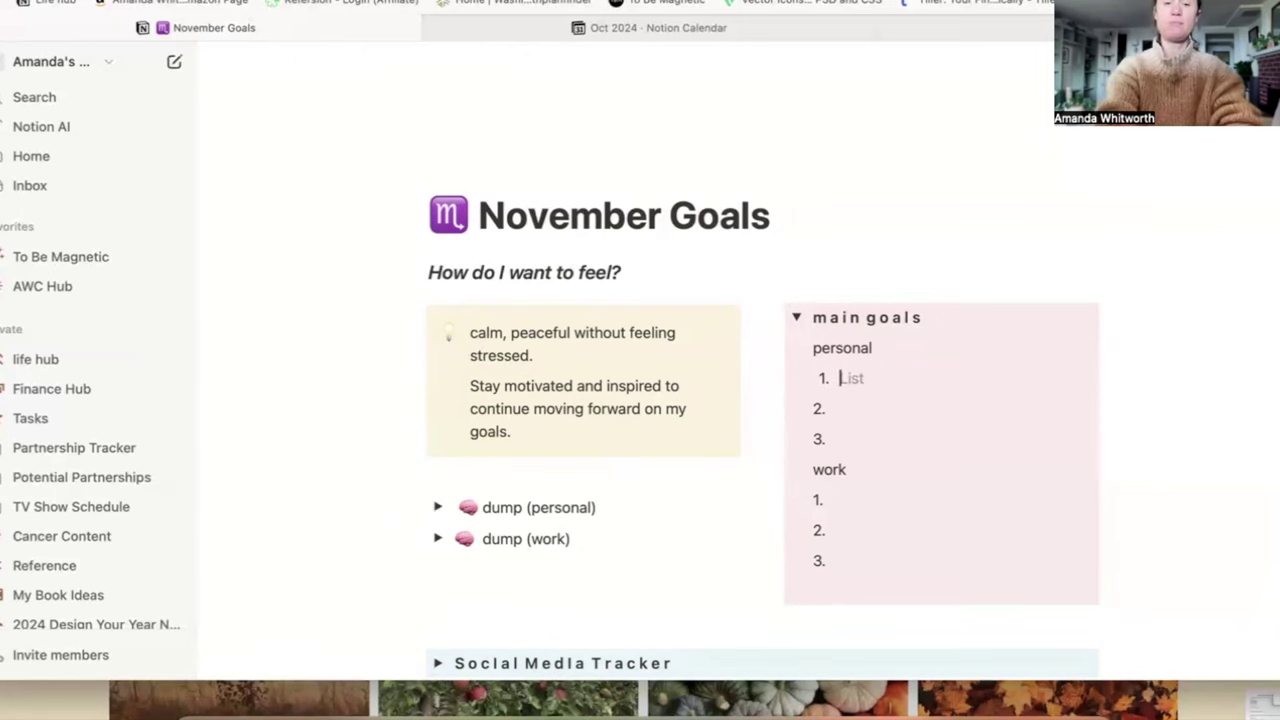
{"action": "type", "text": "morning pages"}
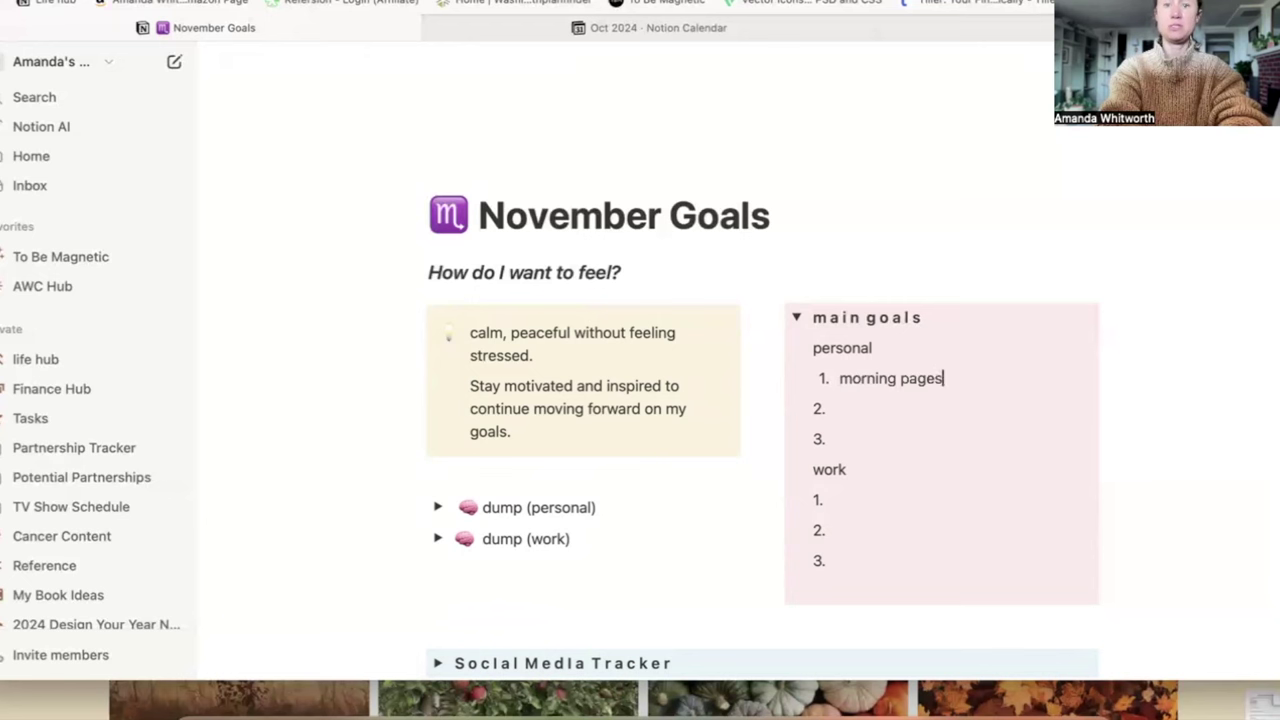
{"action": "type", "text": " every day"}
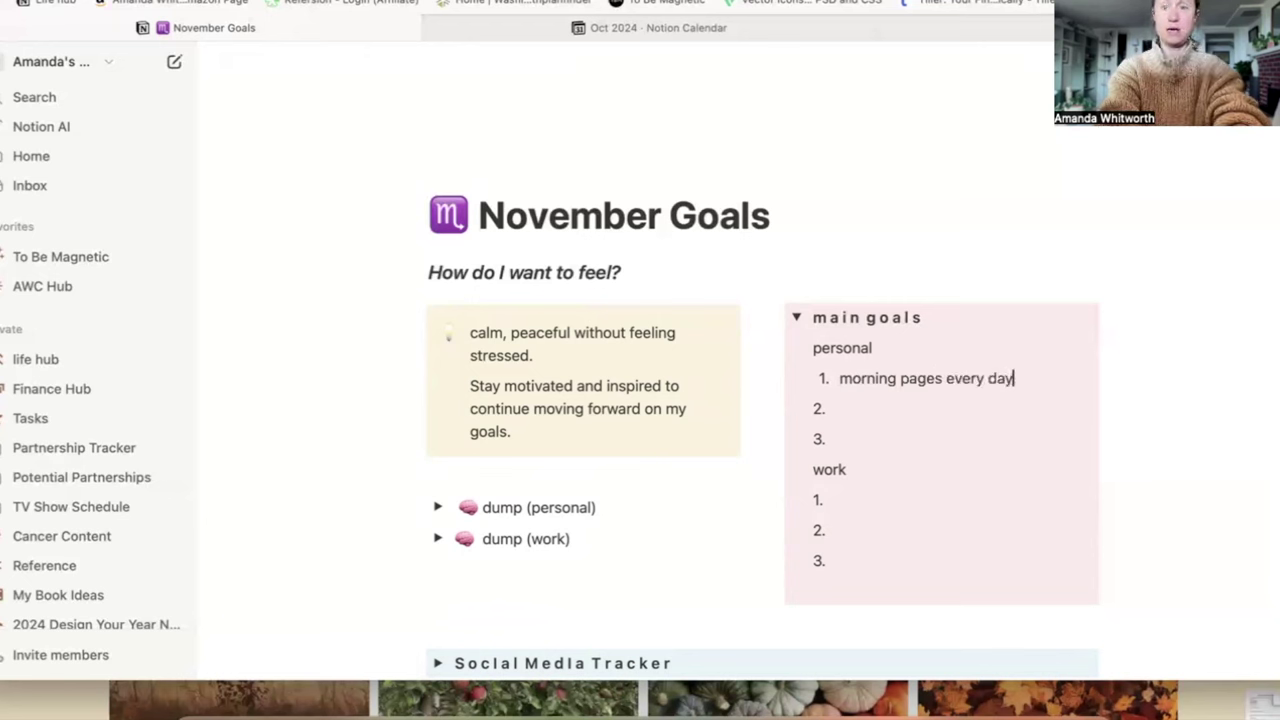
{"action": "left_click", "coordinate": [910, 406]}
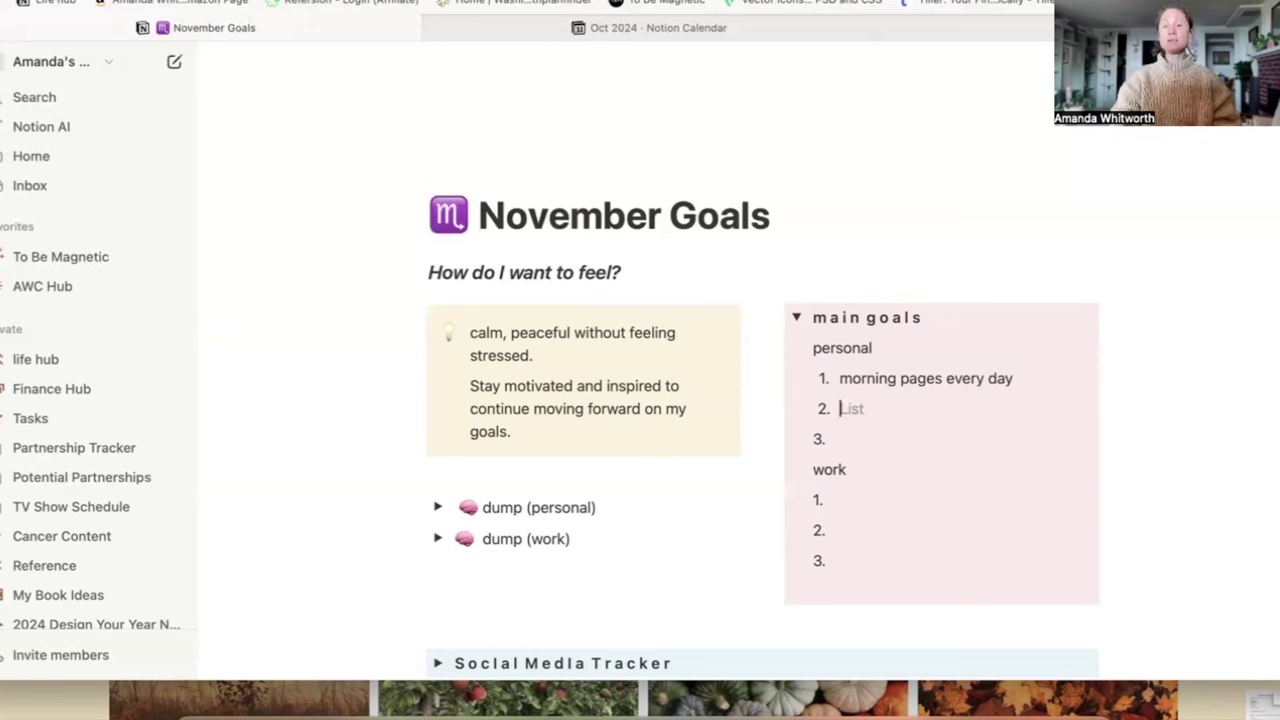
Step: Add personal goals 'workout 6 days a week (30)' and 'taking myself on weekly dates', then begin a work goal
{"action": "type", "text": "workout"}
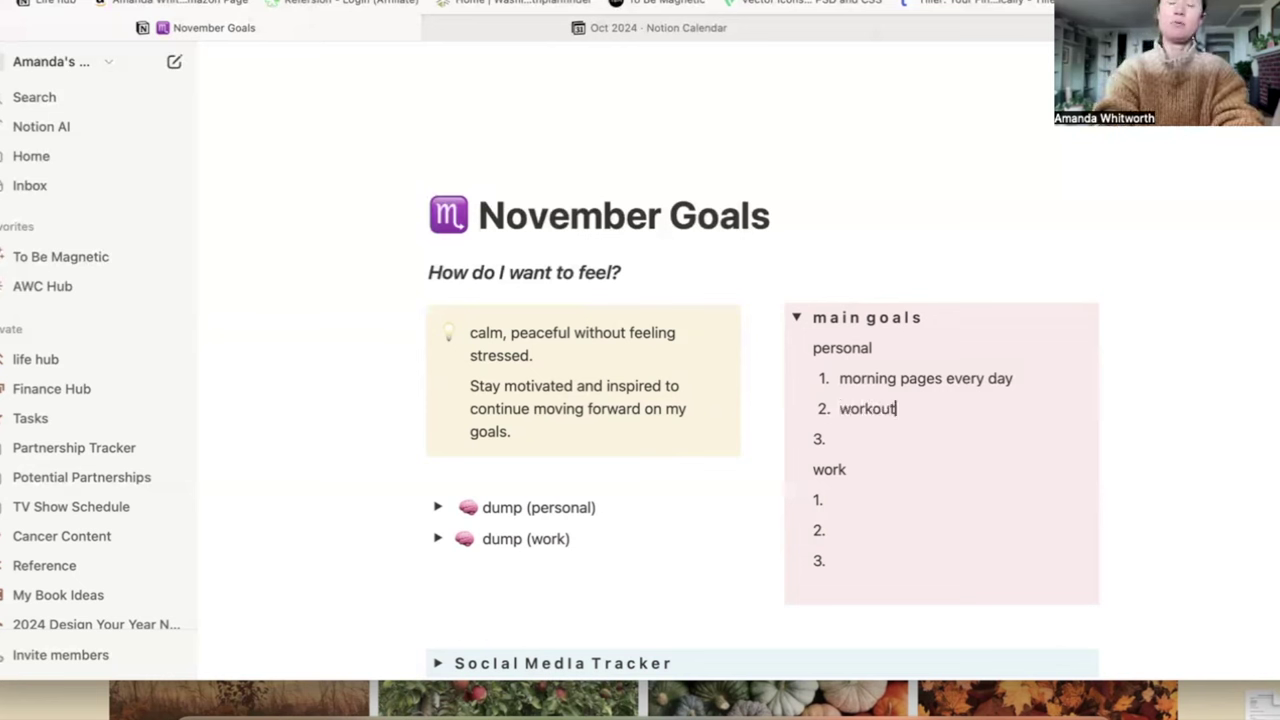
{"action": "type", "text": " m"}
{"action": "key", "text": "BackSpace"}
{"action": "key", "text": "BackSpace"}
{"action": "type", "text": "6 "}
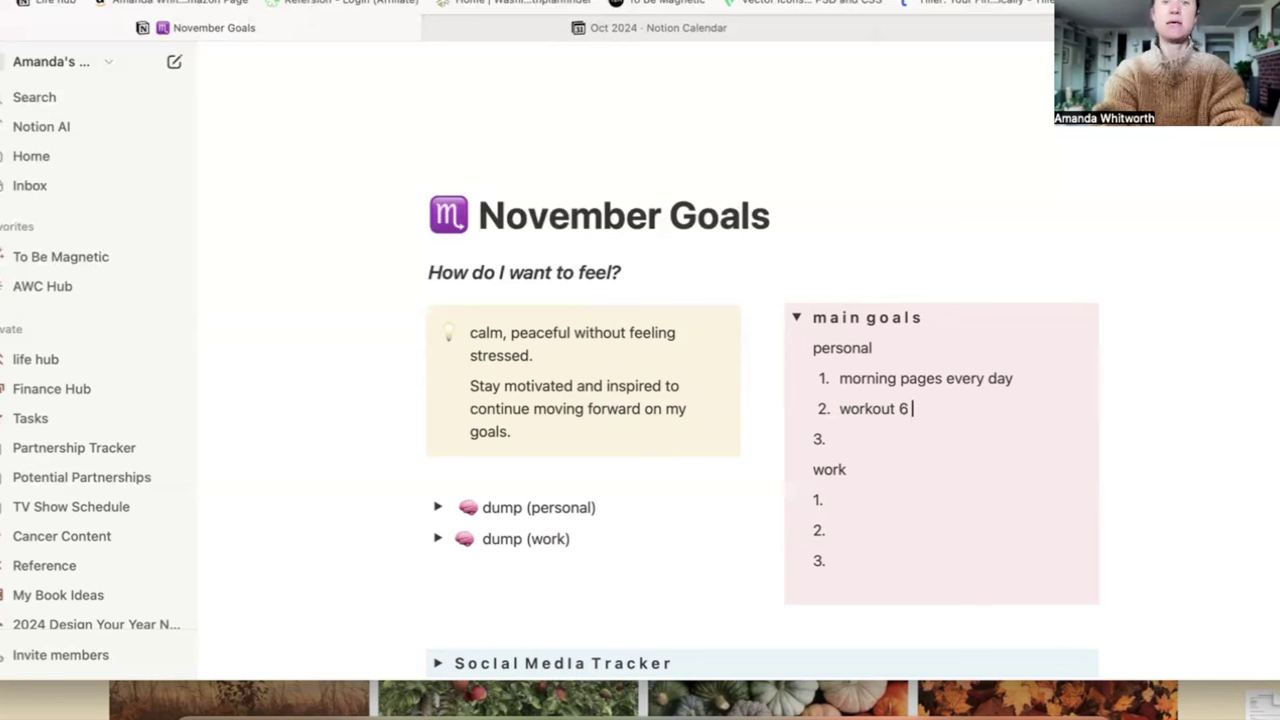
{"action": "type", "text": "days a week "}
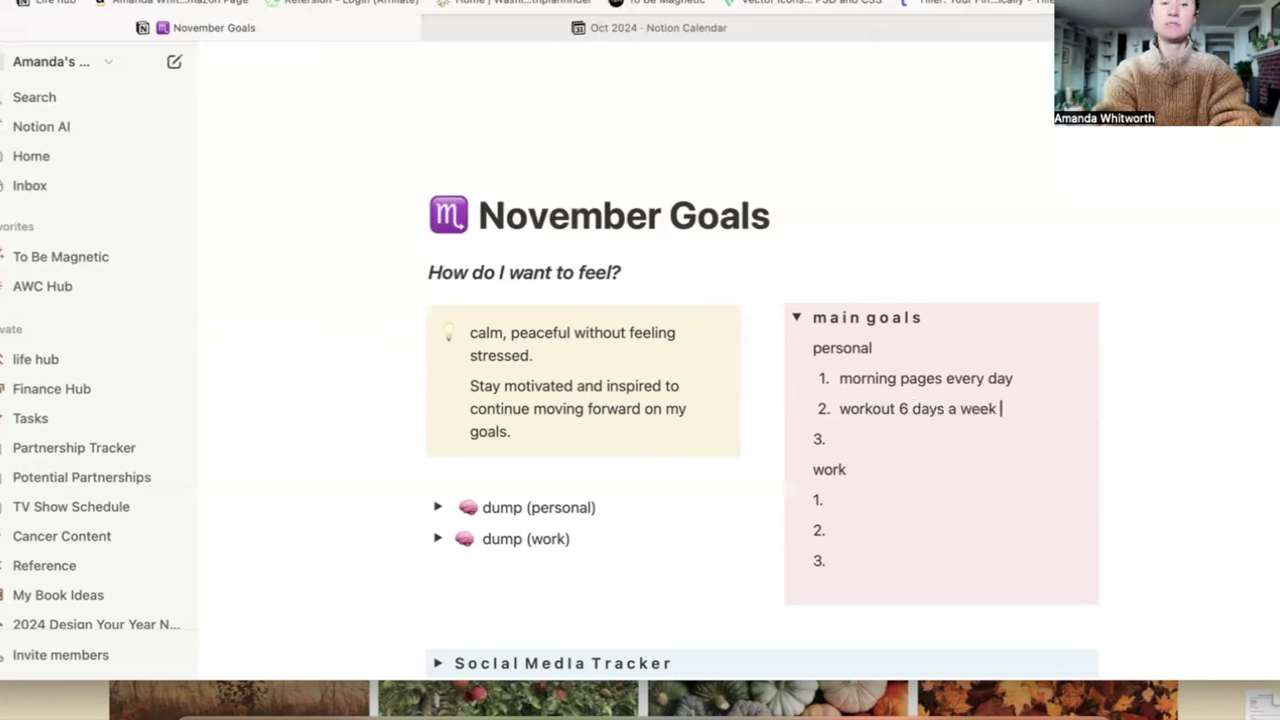
{"action": "type", "text": "(30)"}
{"action": "left_click", "coordinate": [840, 439]}
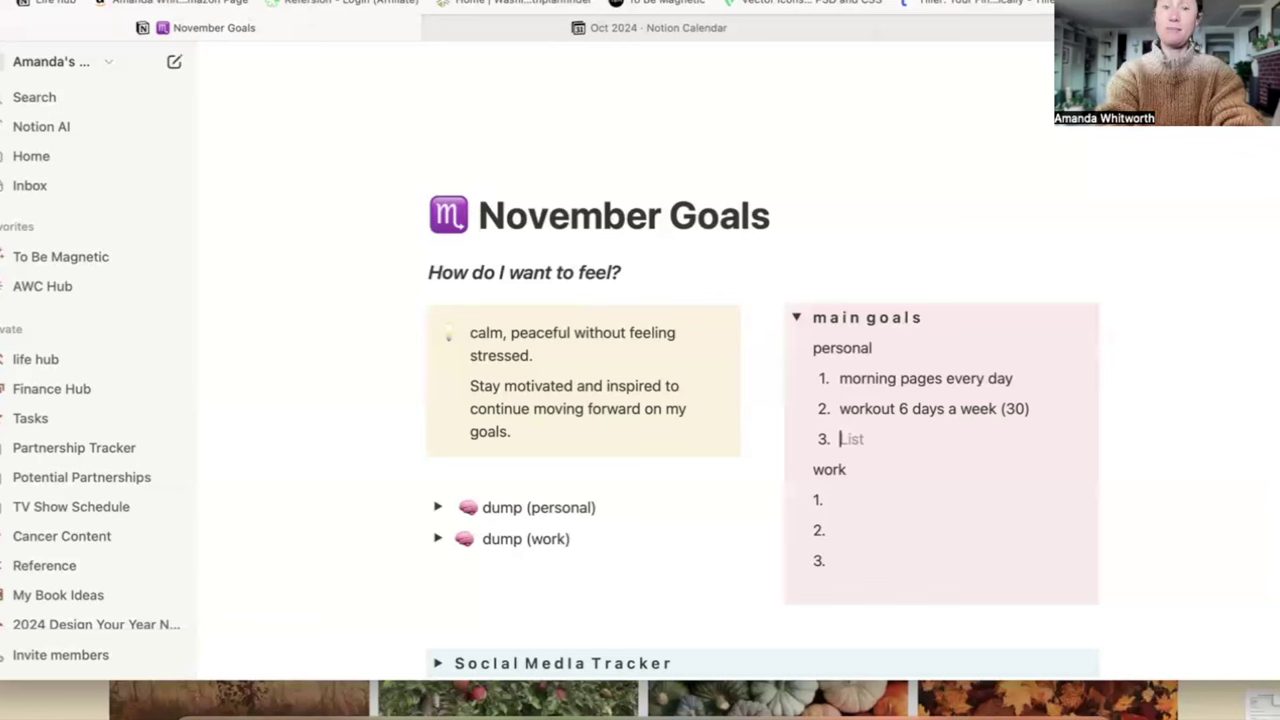
{"action": "type", "text": "taking myself on we"}
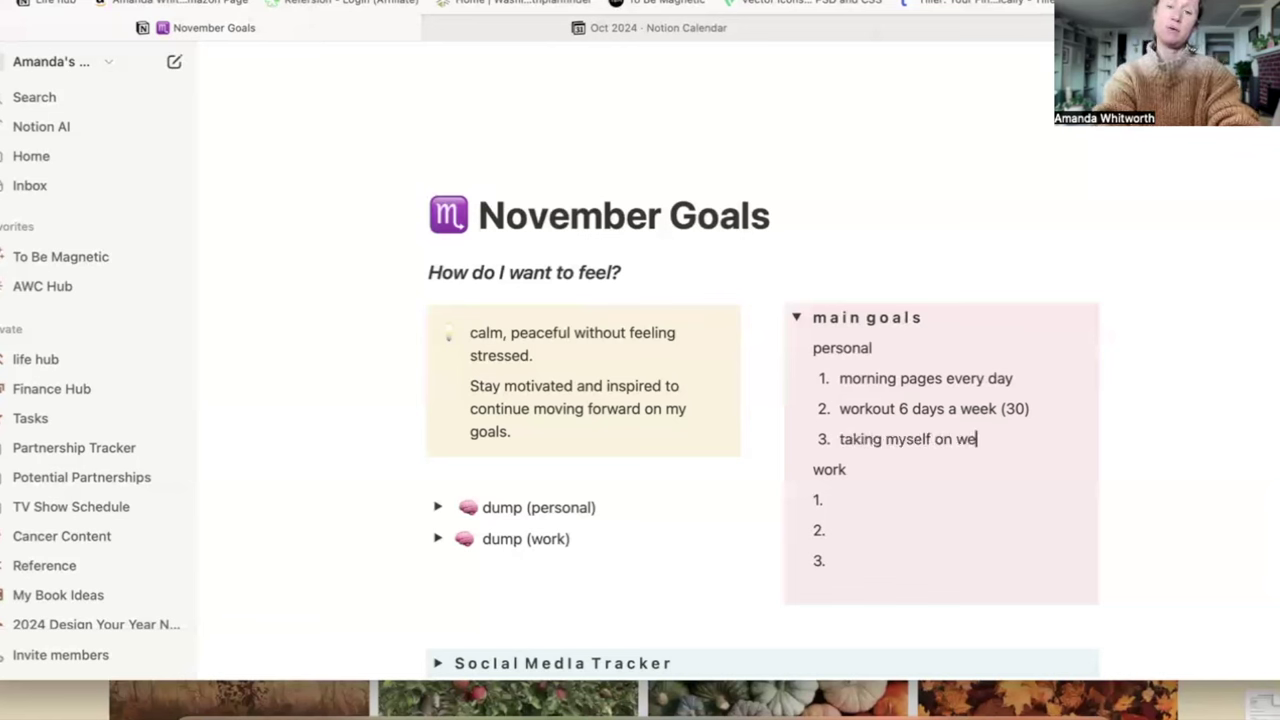
{"action": "type", "text": "ekly dates"}
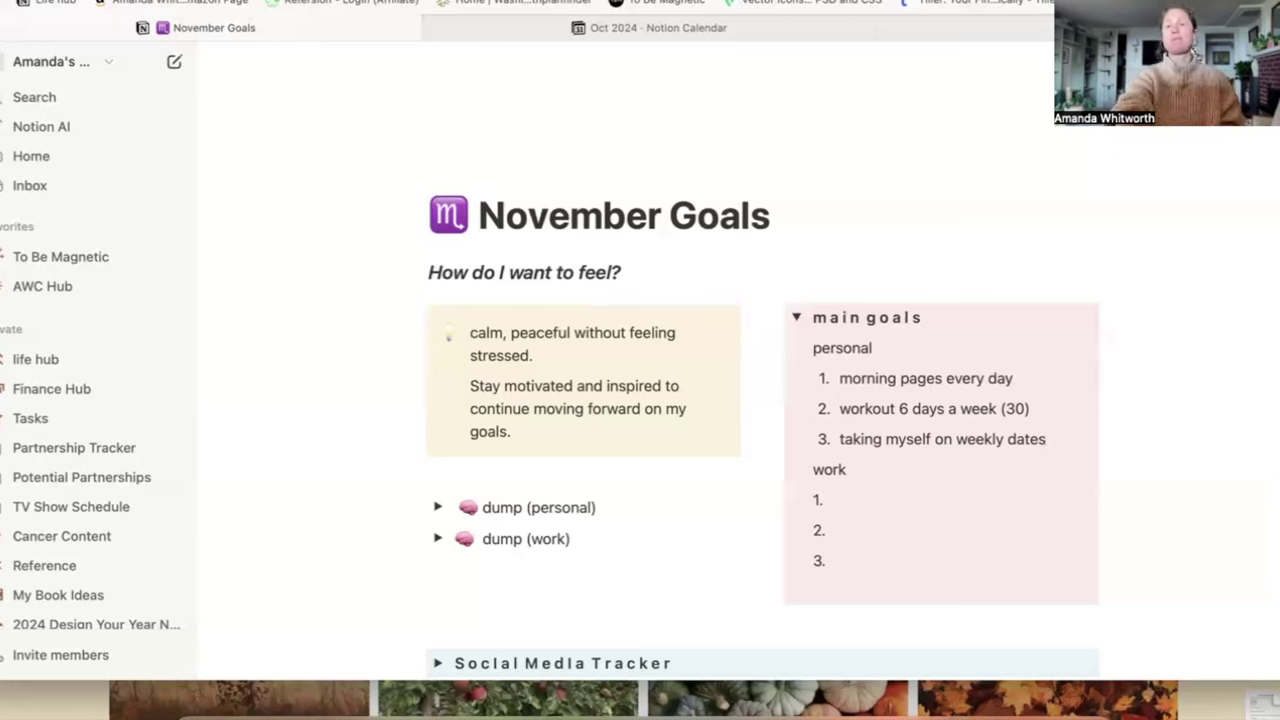
{"action": "left_click", "coordinate": [857, 502]}
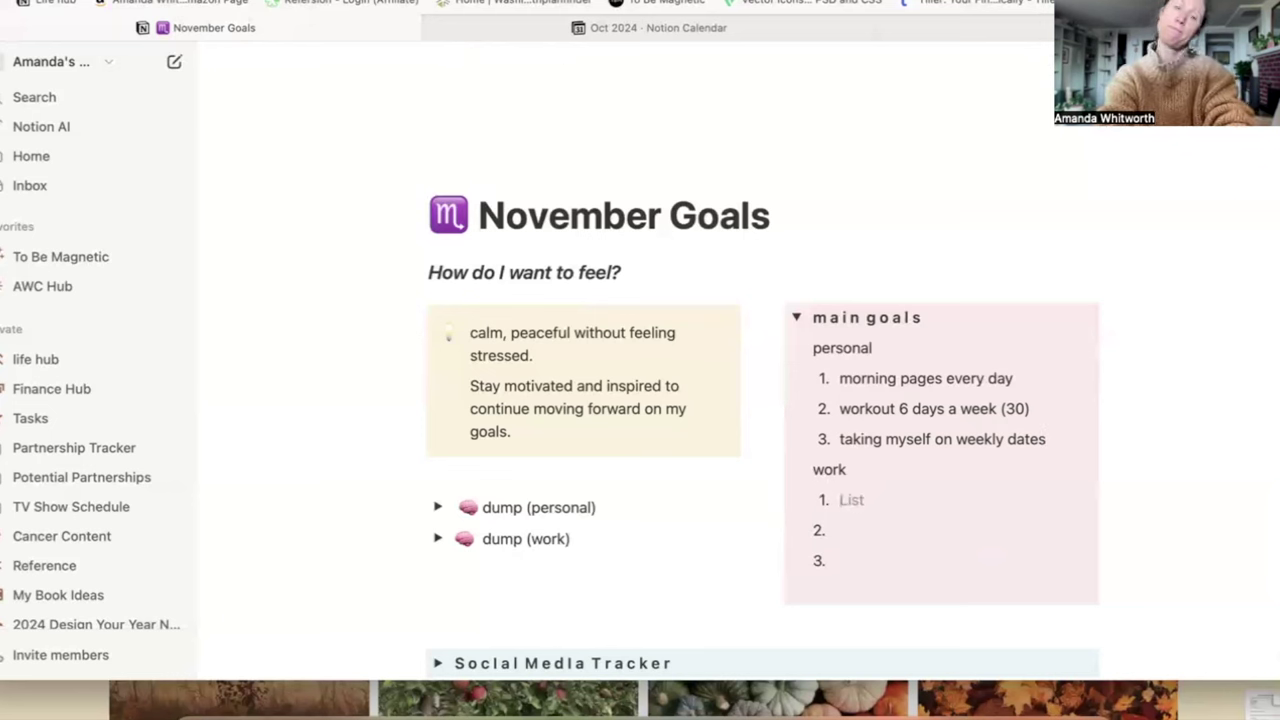
{"action": "type", "text": "sell two "}
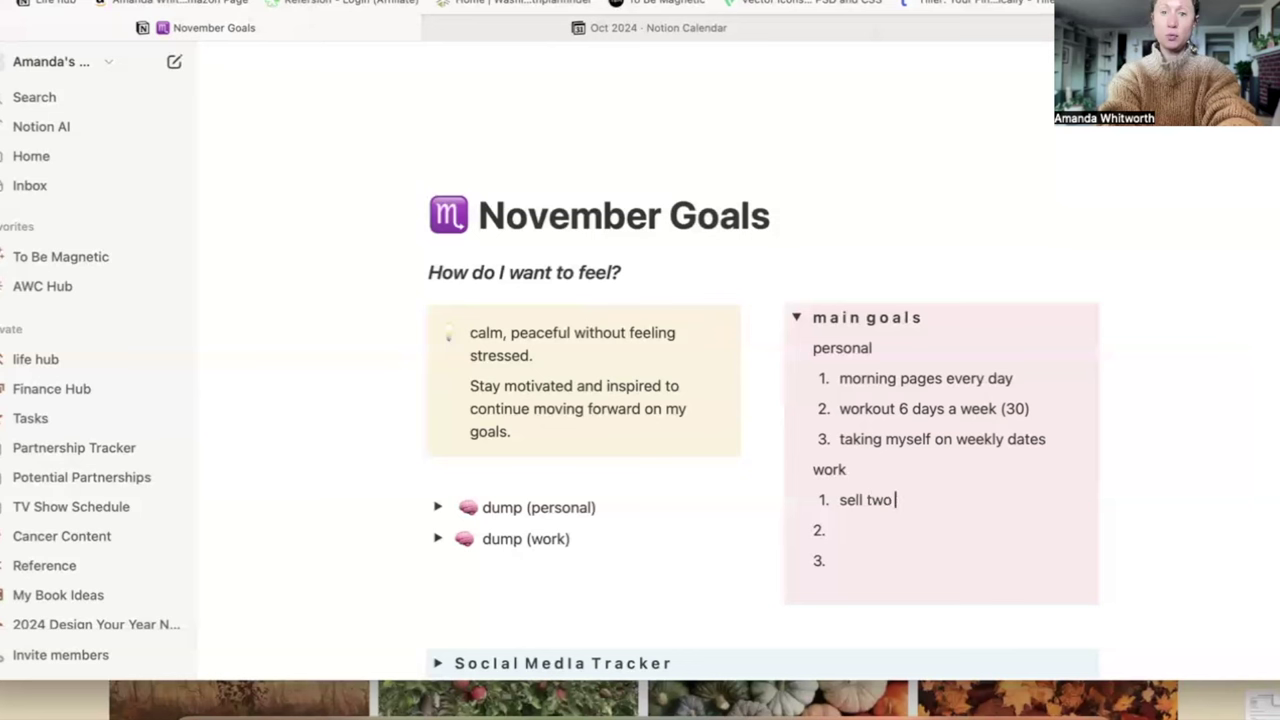
{"action": "type", "text": "art p"}
Step: Replace the draft first work goal with 'retain two art commissions'
{"action": "key", "text": "BackSpace"}
{"action": "key", "text": "BackSpace"}
{"action": "key", "text": "BackSpace"}
{"action": "key", "text": "BackSpace"}
{"action": "key", "text": "BackSpace"}
{"action": "key", "text": "BackSpace"}
{"action": "key", "text": "BackSpace"}
{"action": "key", "text": "BackSpace"}
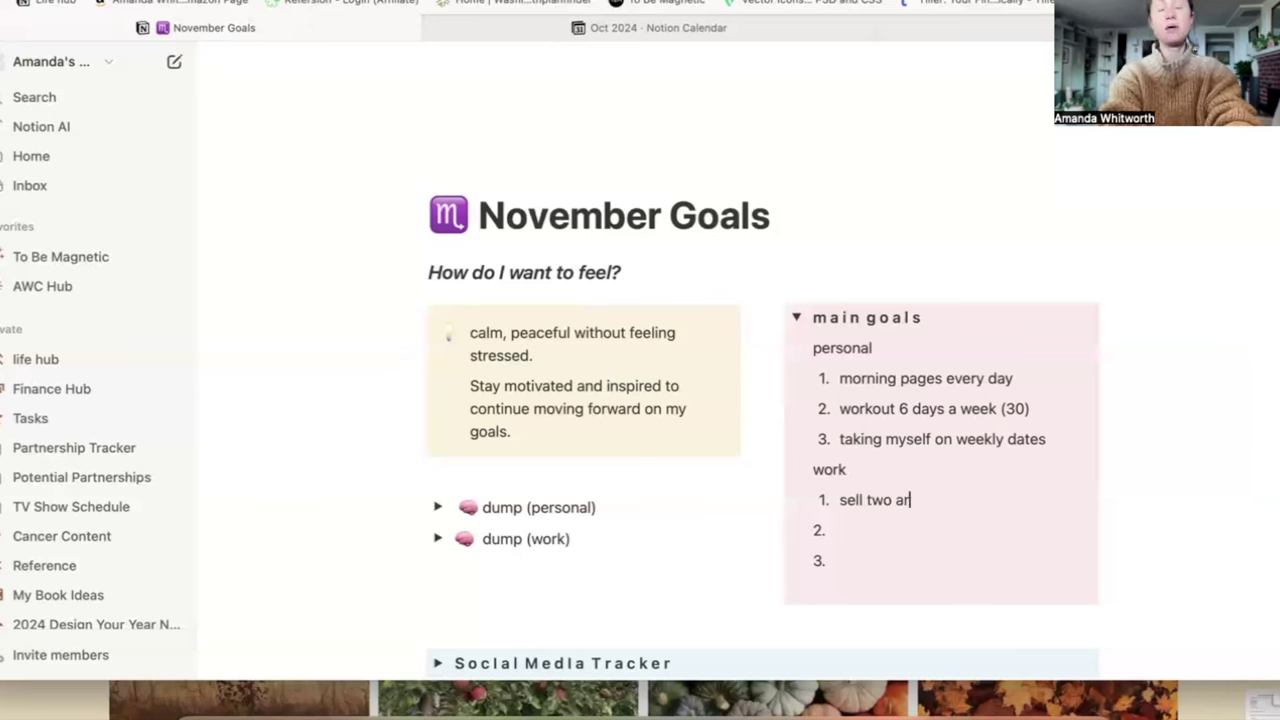
{"action": "key", "text": "BackSpace"}
{"action": "key", "text": "BackSpace"}
{"action": "key", "text": "BackSpace"}
{"action": "key", "text": "BackSpace"}
{"action": "key", "text": "BackSpace"}
{"action": "key", "text": "BackSpace"}
{"action": "type", "text": "reta"}
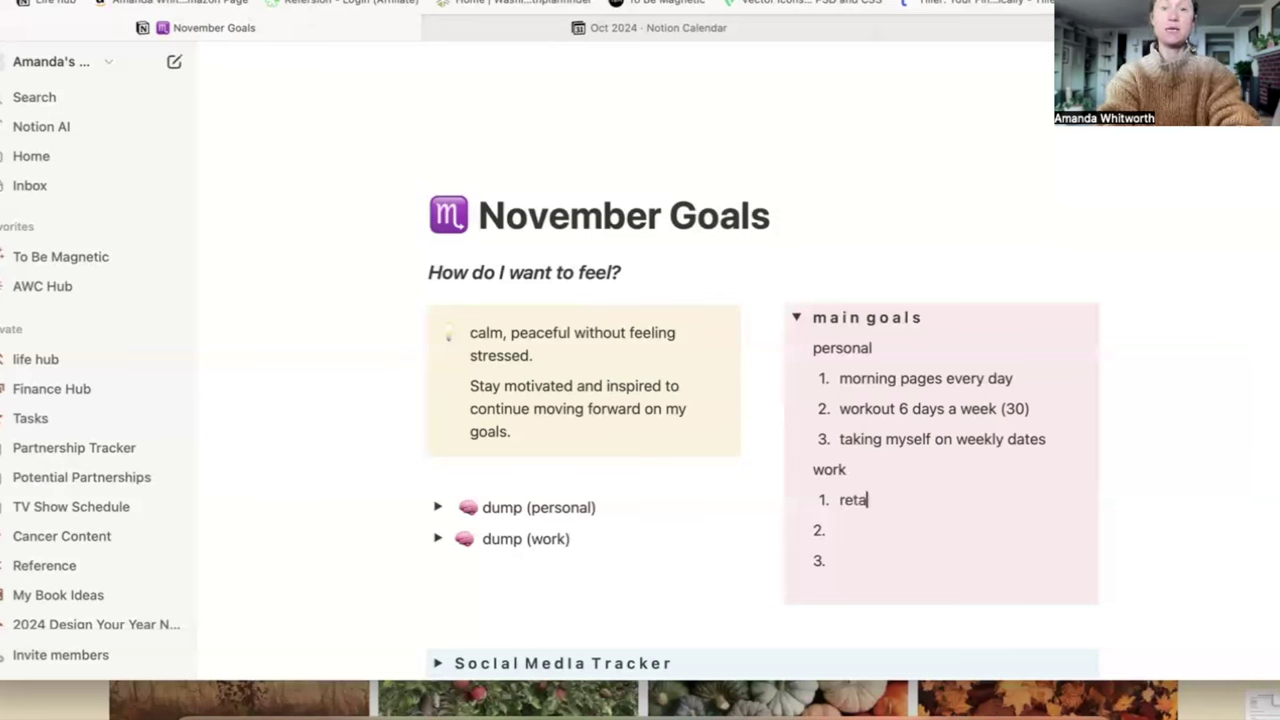
{"action": "type", "text": "in two "}
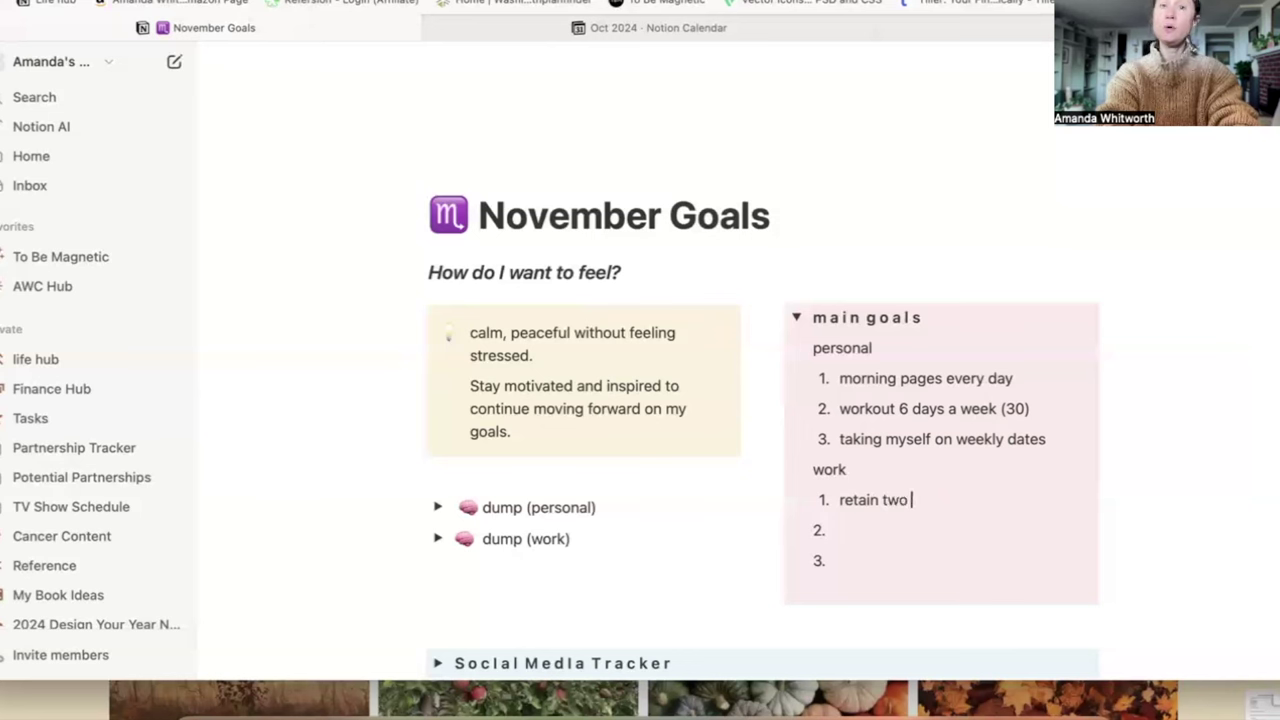
{"action": "type", "text": "art com"}
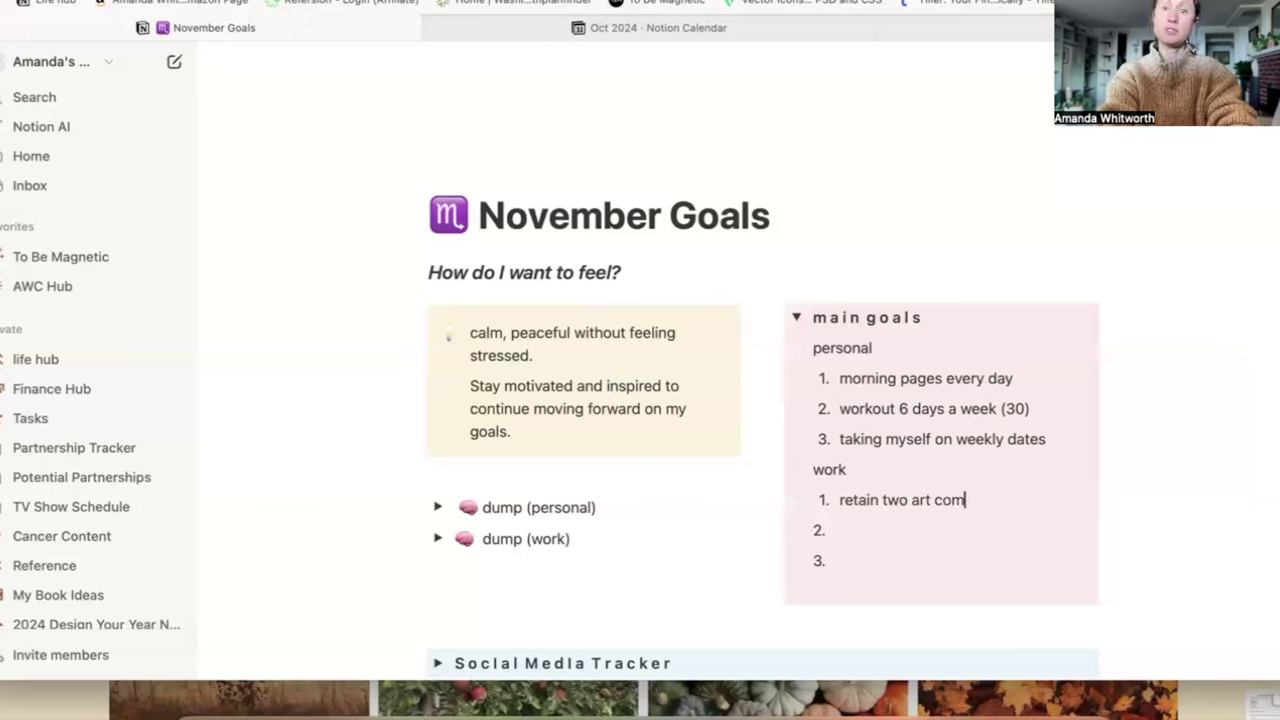
{"action": "type", "text": "missions"}
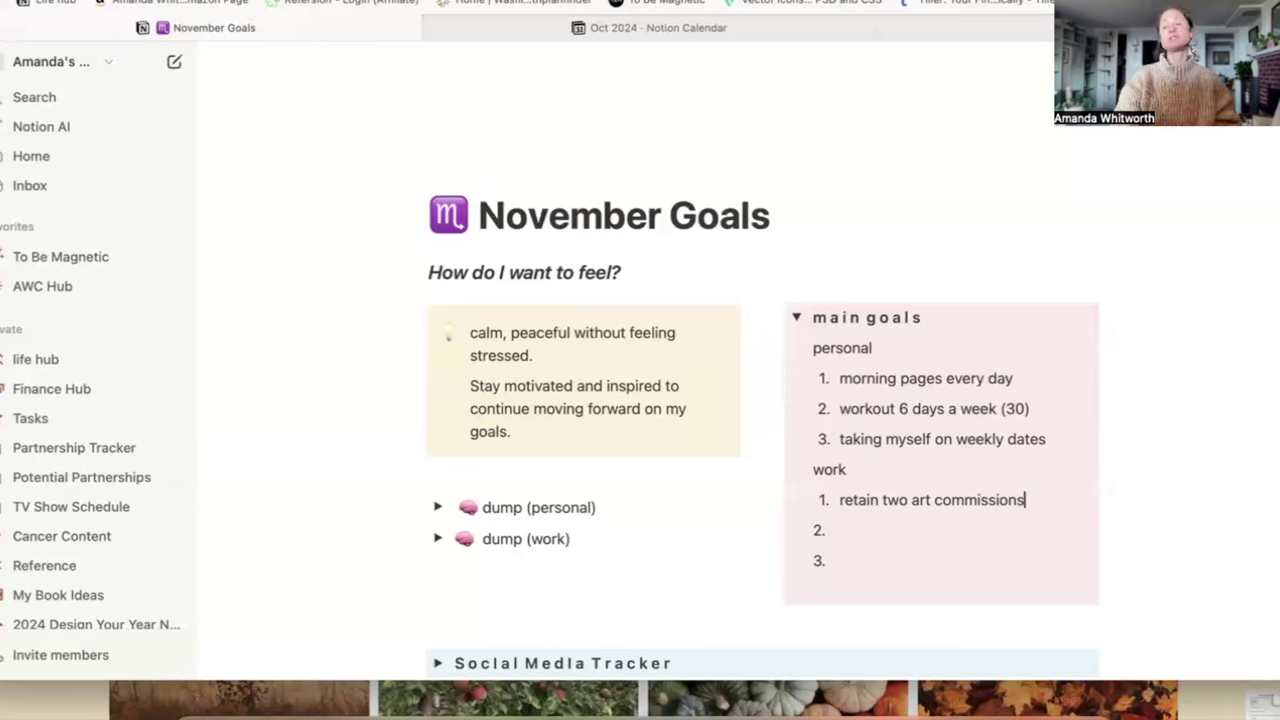
{"action": "left_click", "coordinate": [925, 534]}
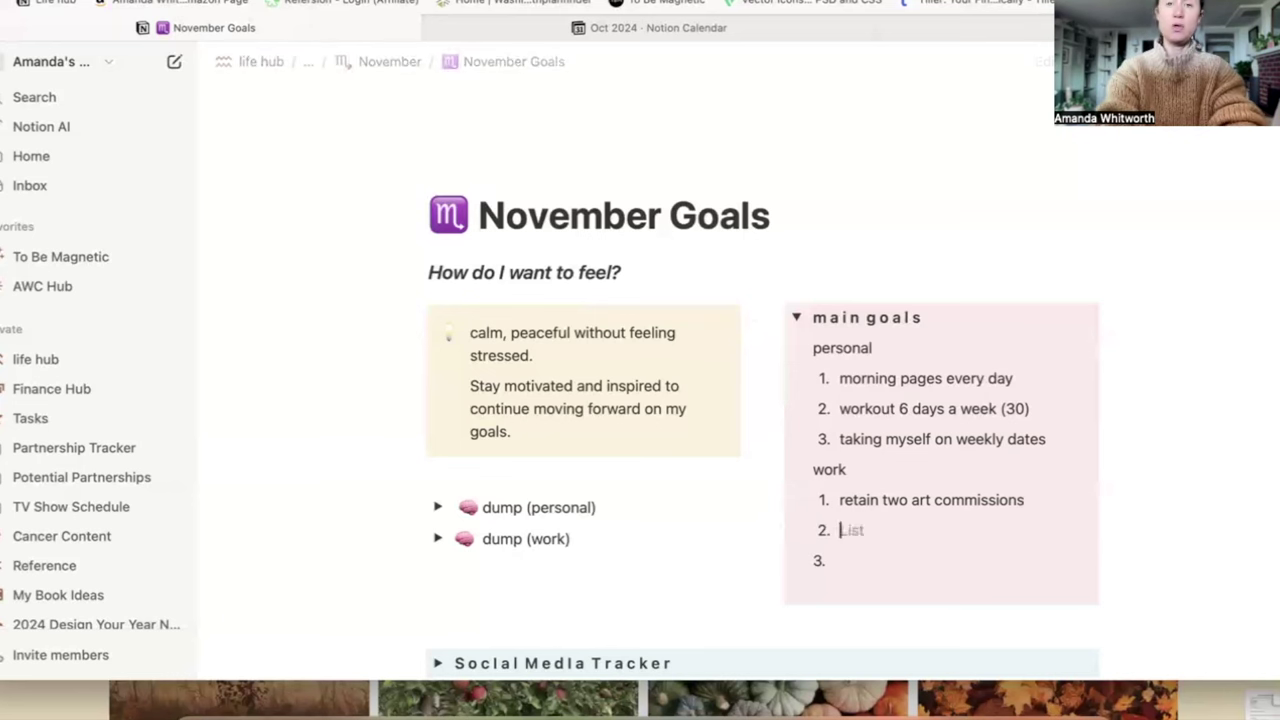
Step: Add work goals 'organize a shop market', '6 Youtube videos (long form)' and '30 days of social media posts'
{"action": "type", "text": "organize a s"}
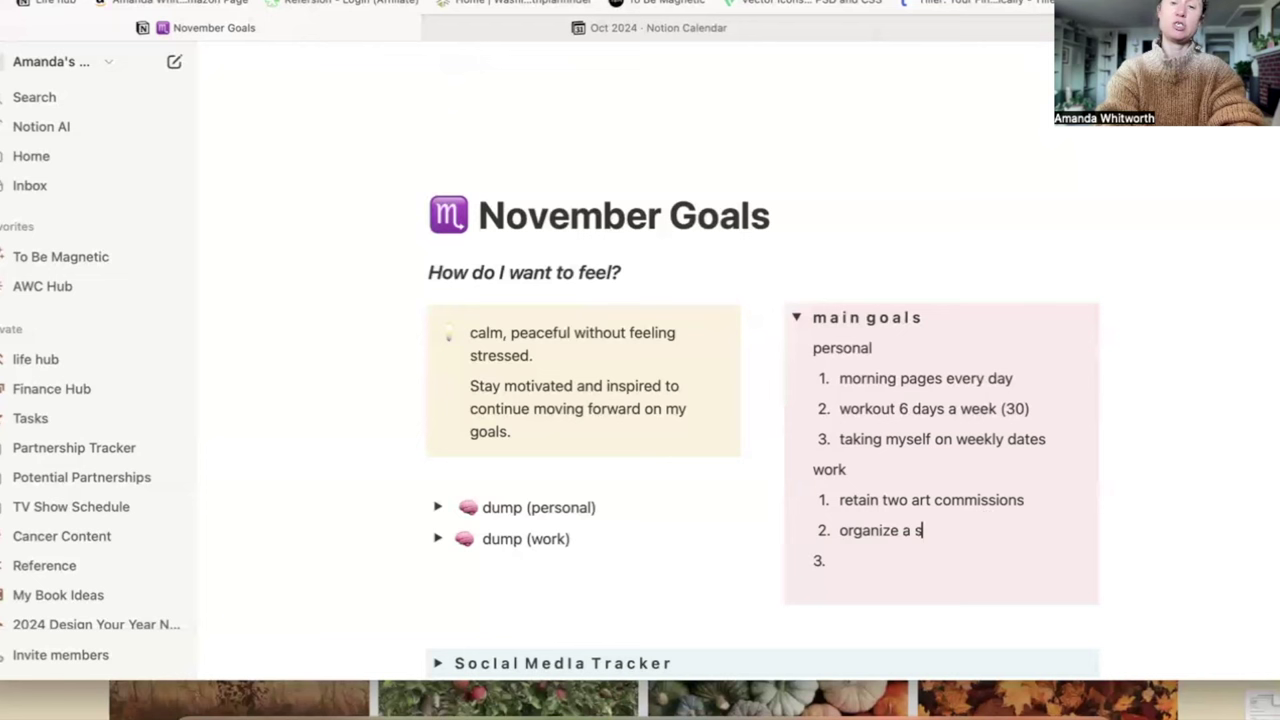
{"action": "type", "text": "hop market"}
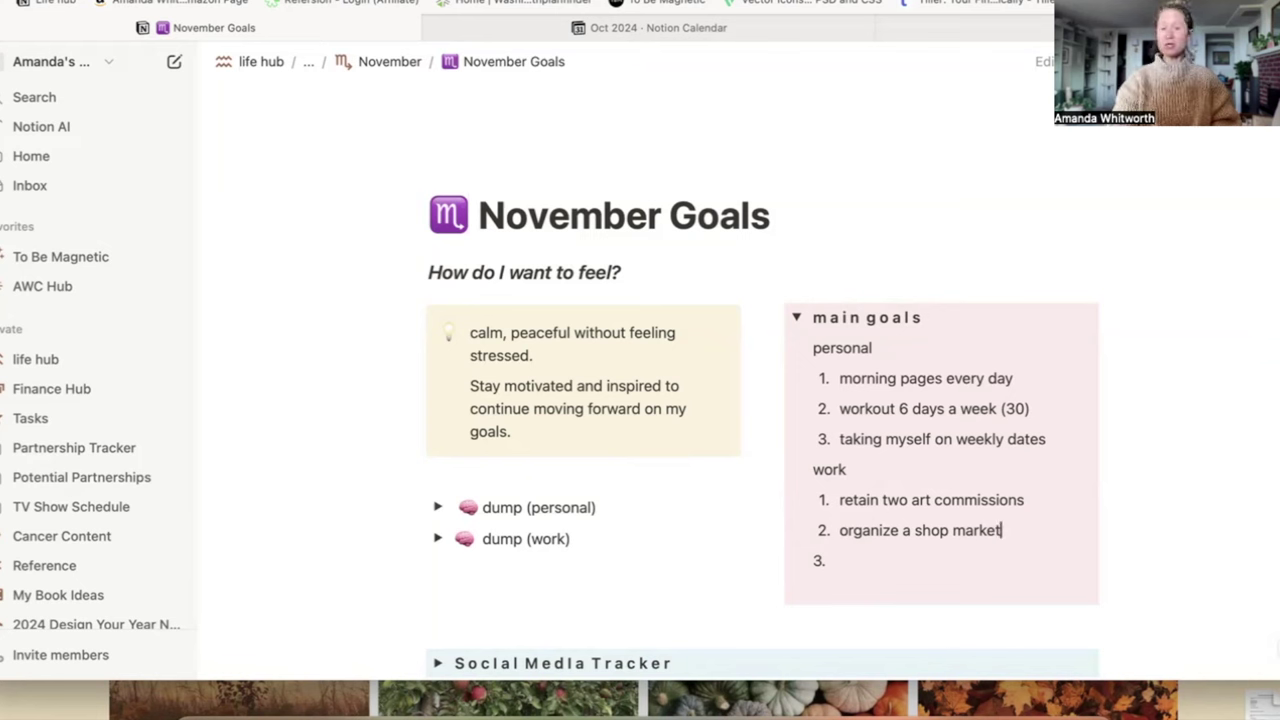
{"action": "left_click", "coordinate": [861, 554]}
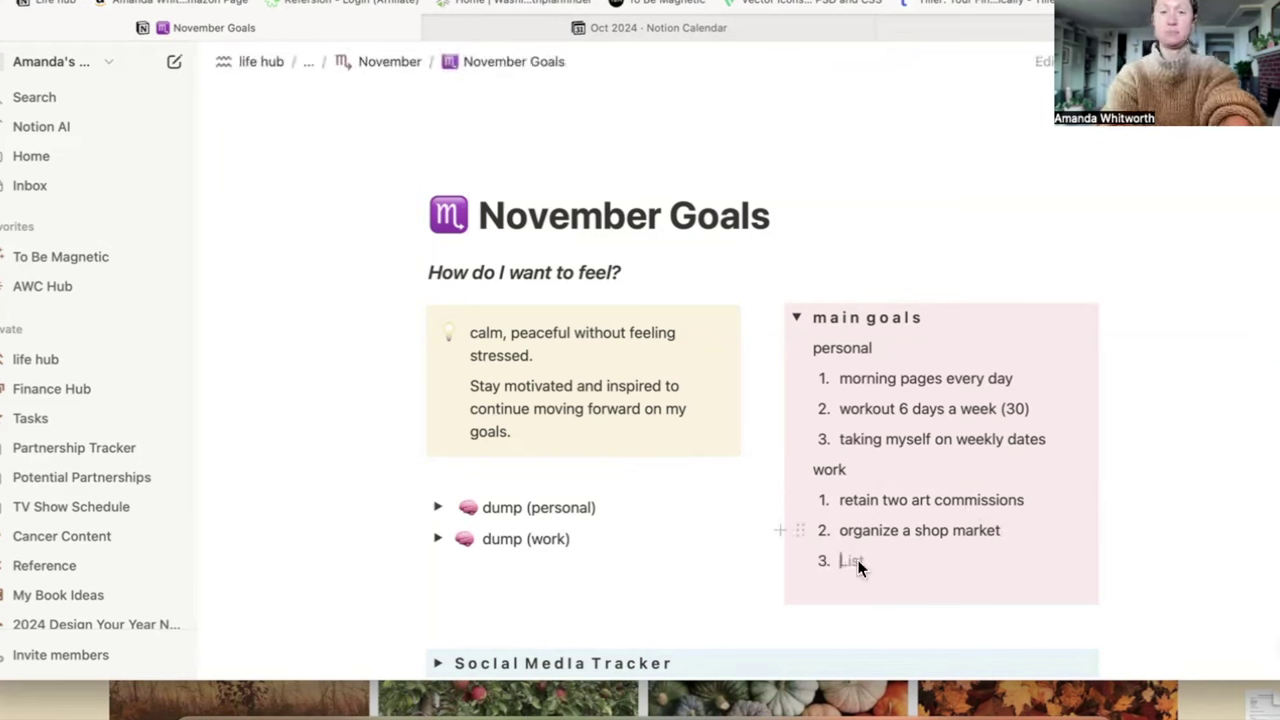
{"action": "type", "text": "6 youtube v"}
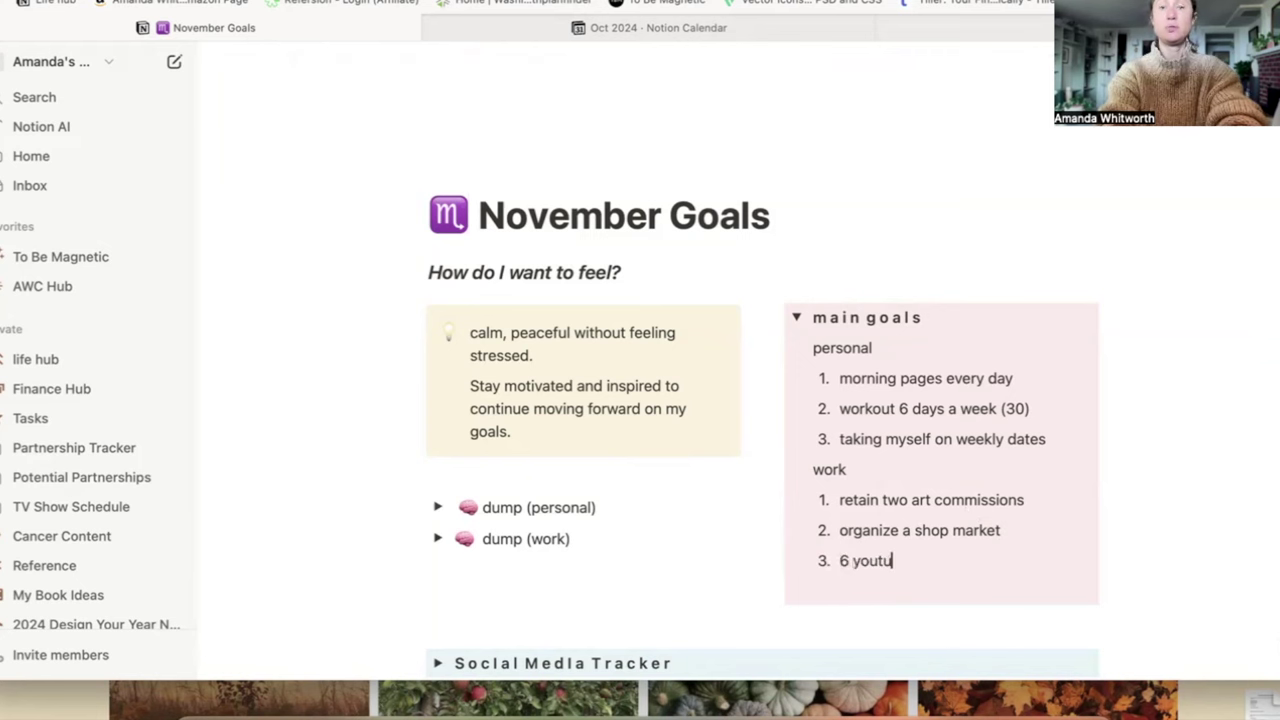
{"action": "key", "text": "BackSpace"}
{"action": "key", "text": "BackSpace"}
{"action": "key", "text": "BackSpace"}
{"action": "key", "text": "BackSpace"}
{"action": "key", "text": "BackSpace"}
{"action": "key", "text": "BackSpace"}
{"action": "key", "text": "BackSpace"}
{"action": "key", "text": "BackSpace"}
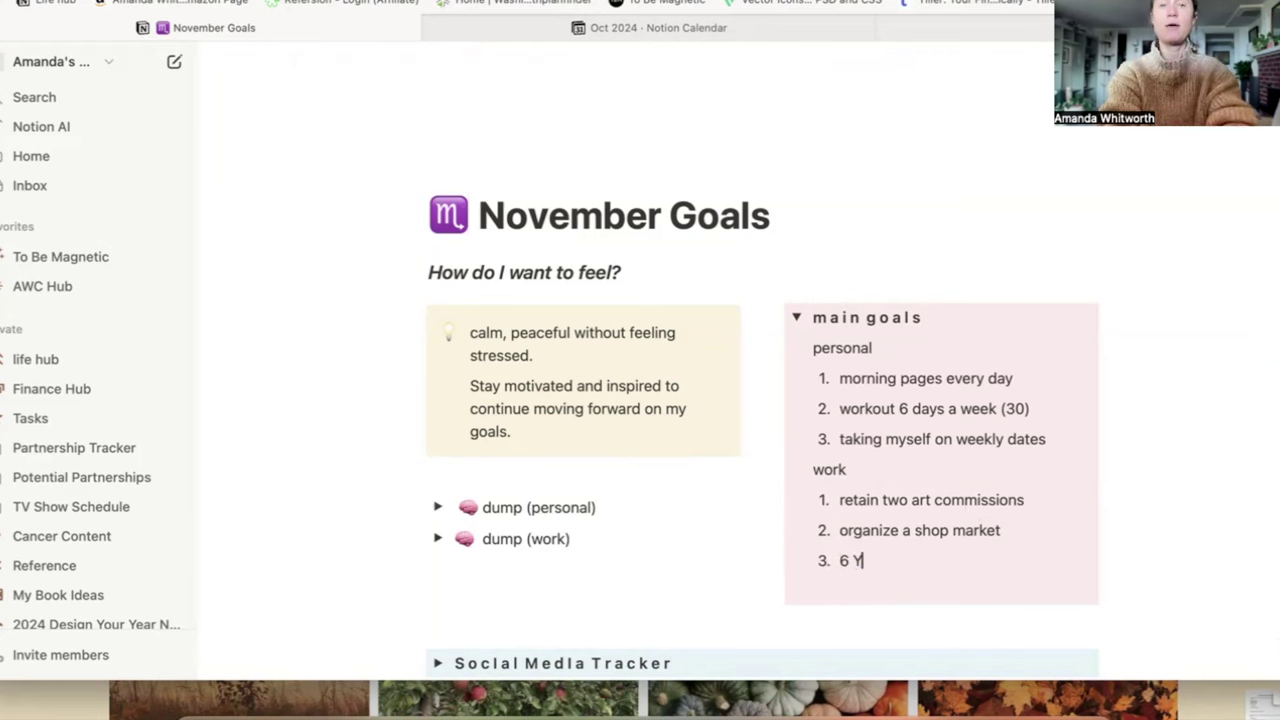
{"action": "type", "text": "outube v"}
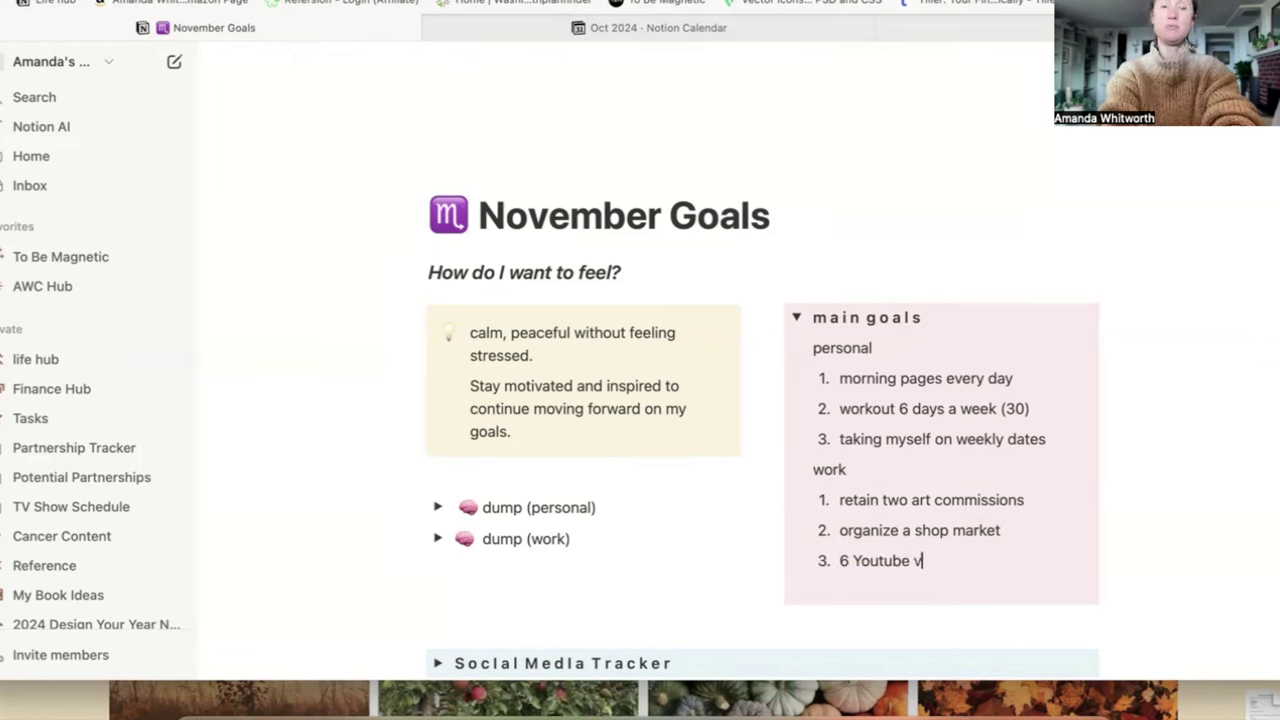
{"action": "type", "text": "ideos "}
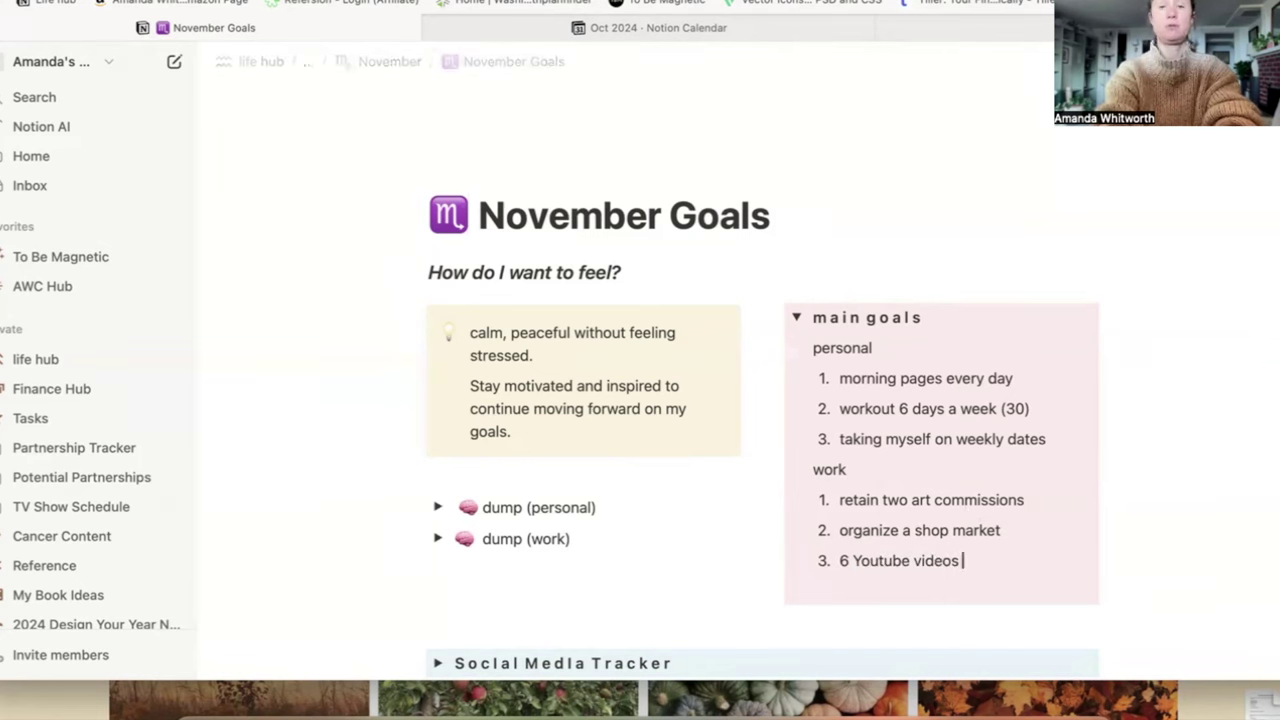
{"action": "type", "text": "(long form)"}
{"action": "key", "text": "Return"}
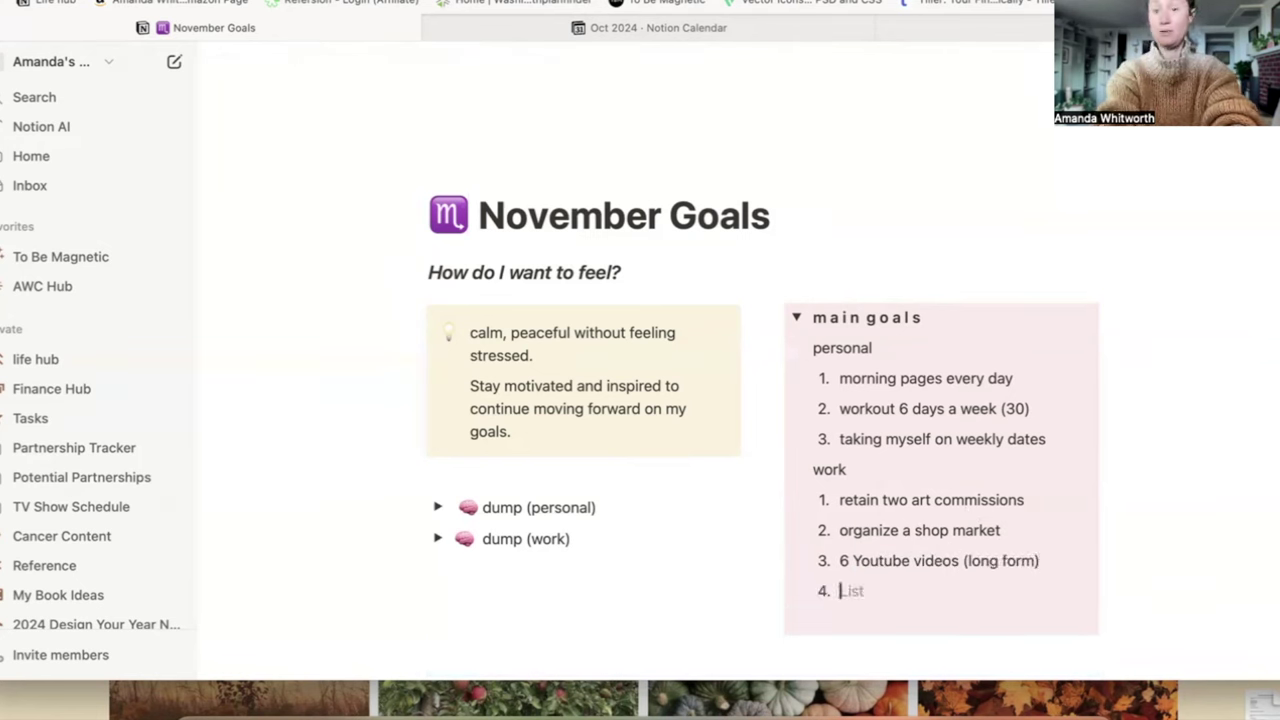
{"action": "type", "text": "30 da"}
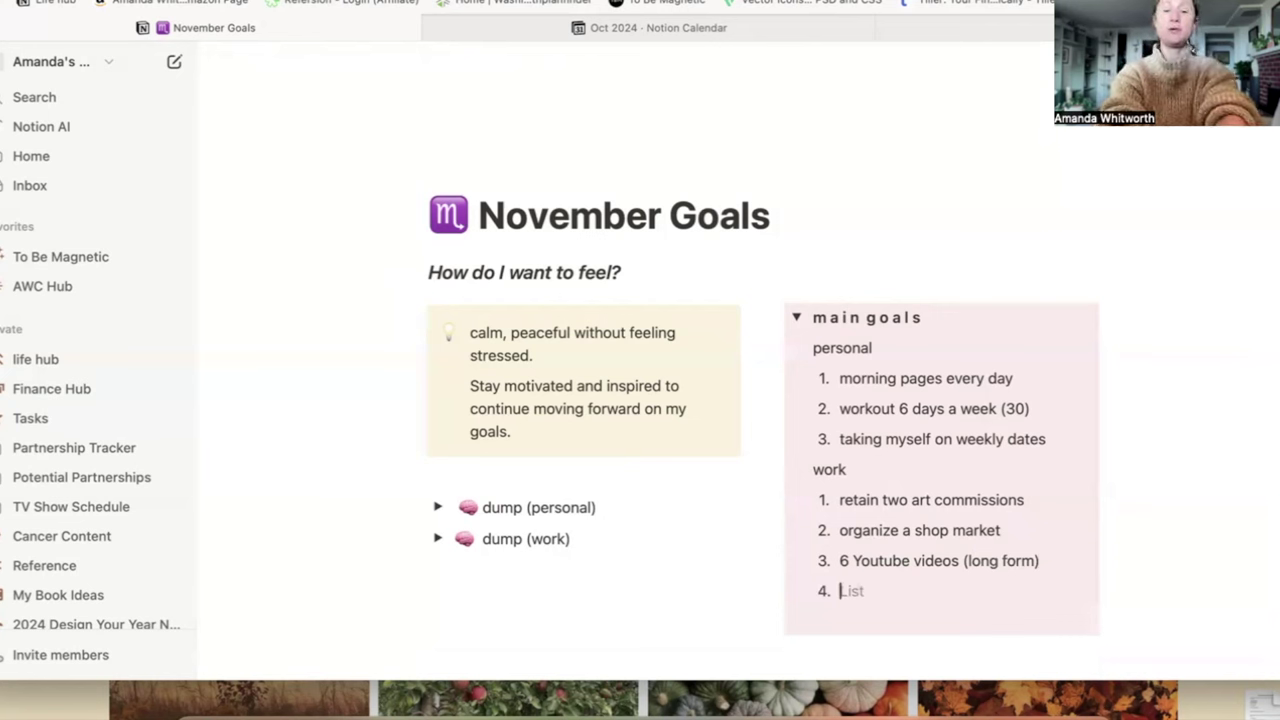
{"action": "type", "text": "ys of scoa"}
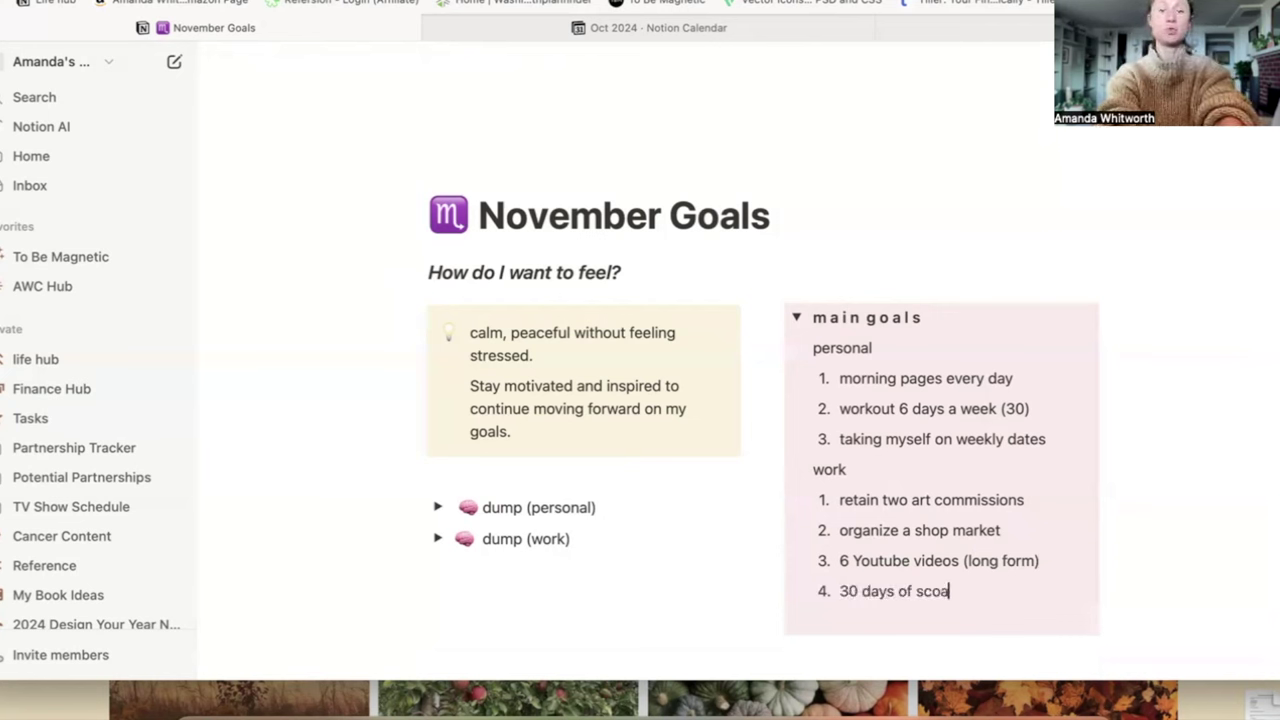
{"action": "key", "text": "BackSpace"}
{"action": "type", "text": "ial "}
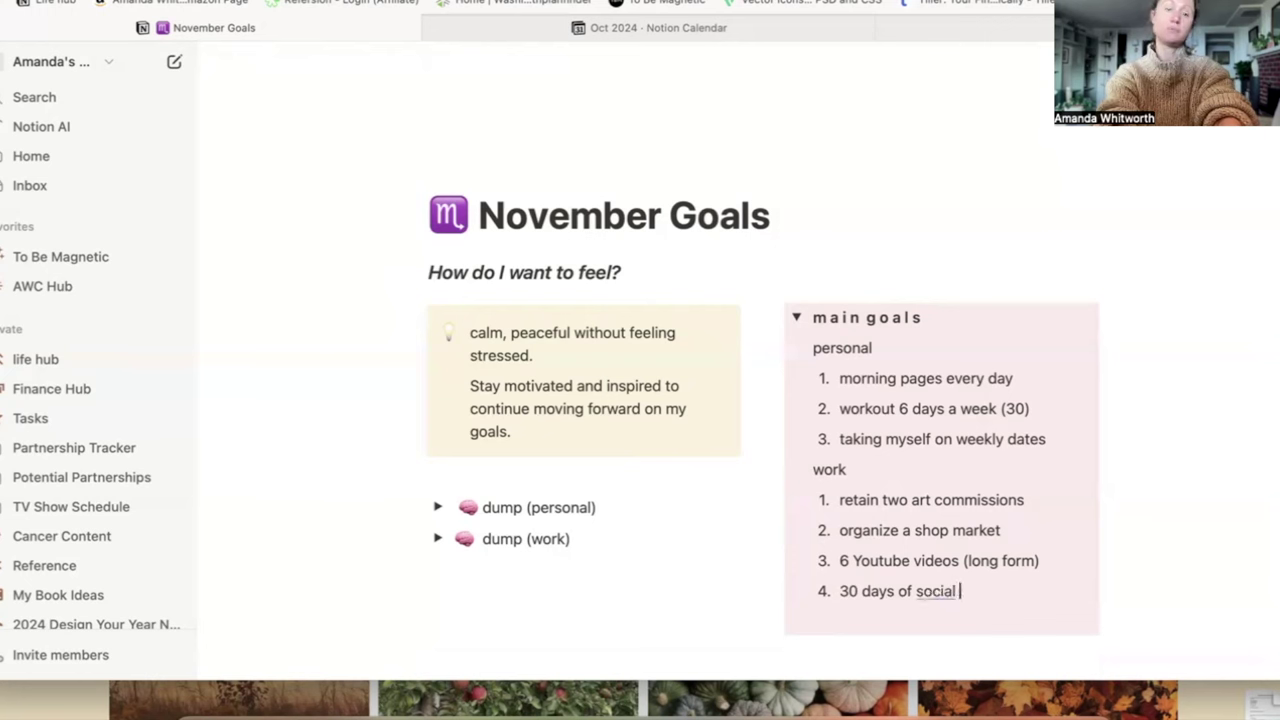
{"action": "type", "text": "media posts"}
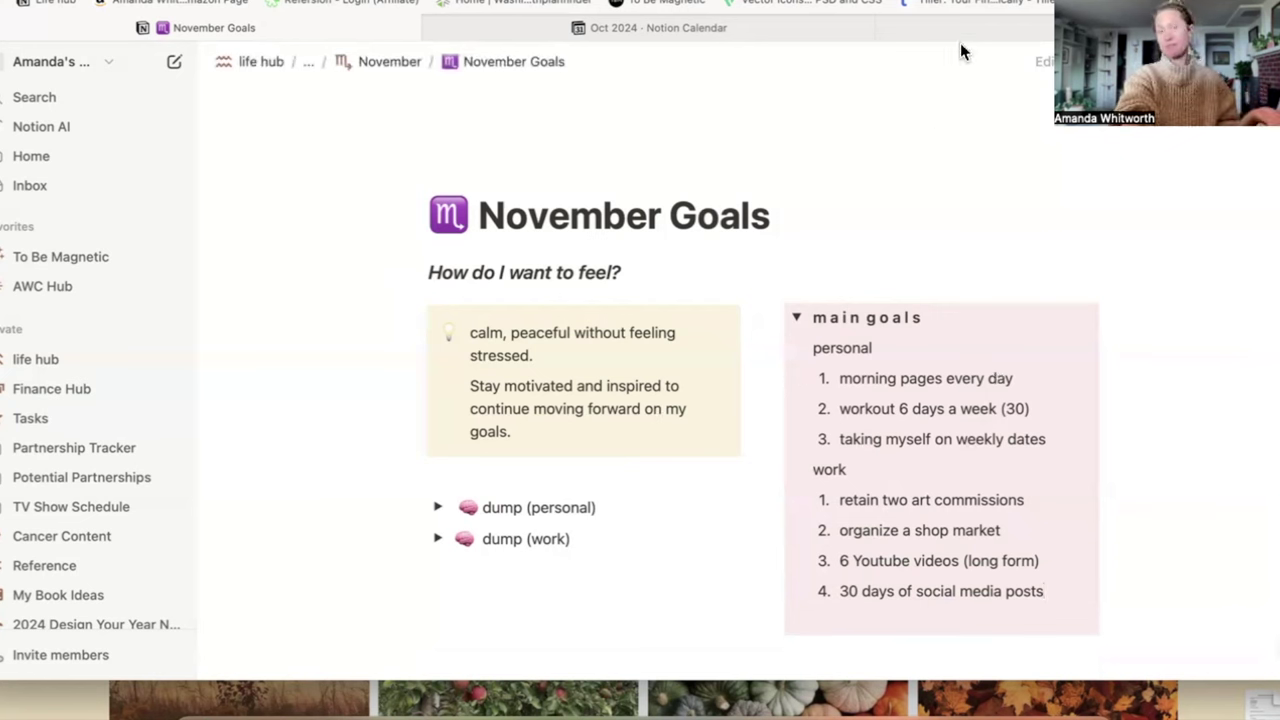
{"action": "key", "text": "ctrl+Tab"}
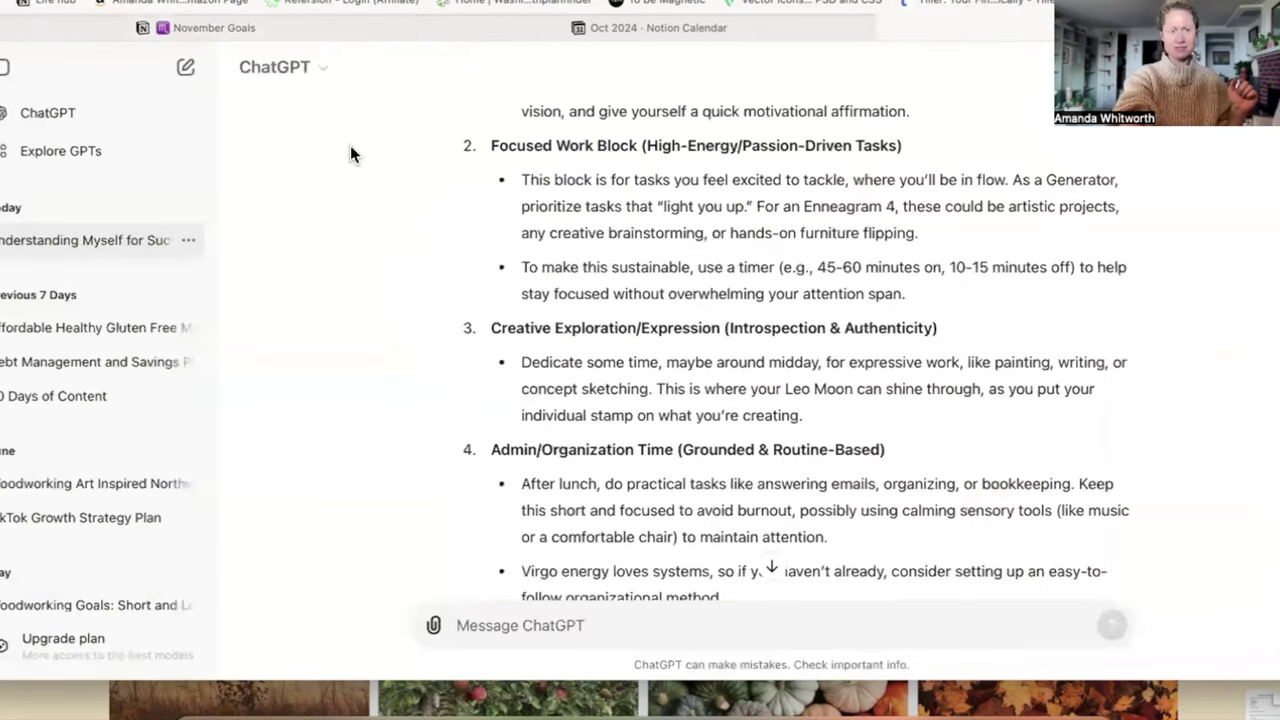
Step: Read through the Week 1–3 post plan in ChatGPT's '30 Days of Content' conversation
{"action": "left_click", "coordinate": [6, 400]}
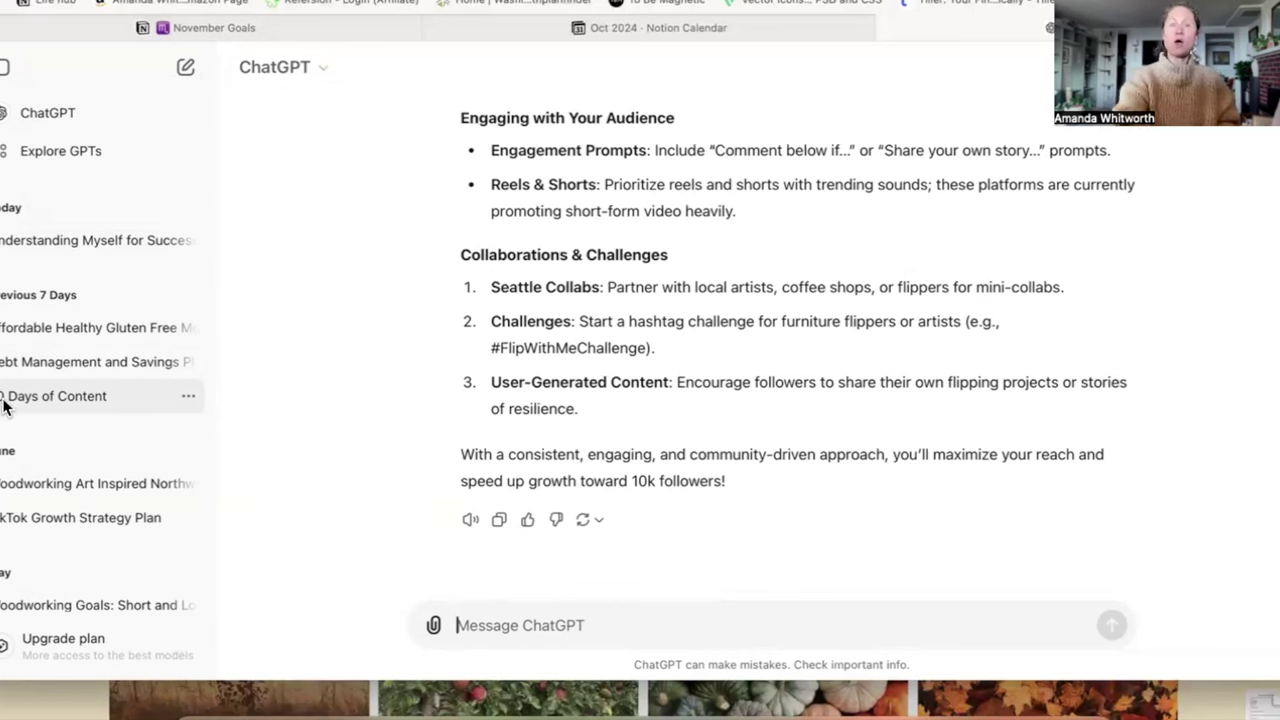
{"action": "scroll", "coordinate": [560, 400], "scroll_direction": "up", "scroll_amount": 20}
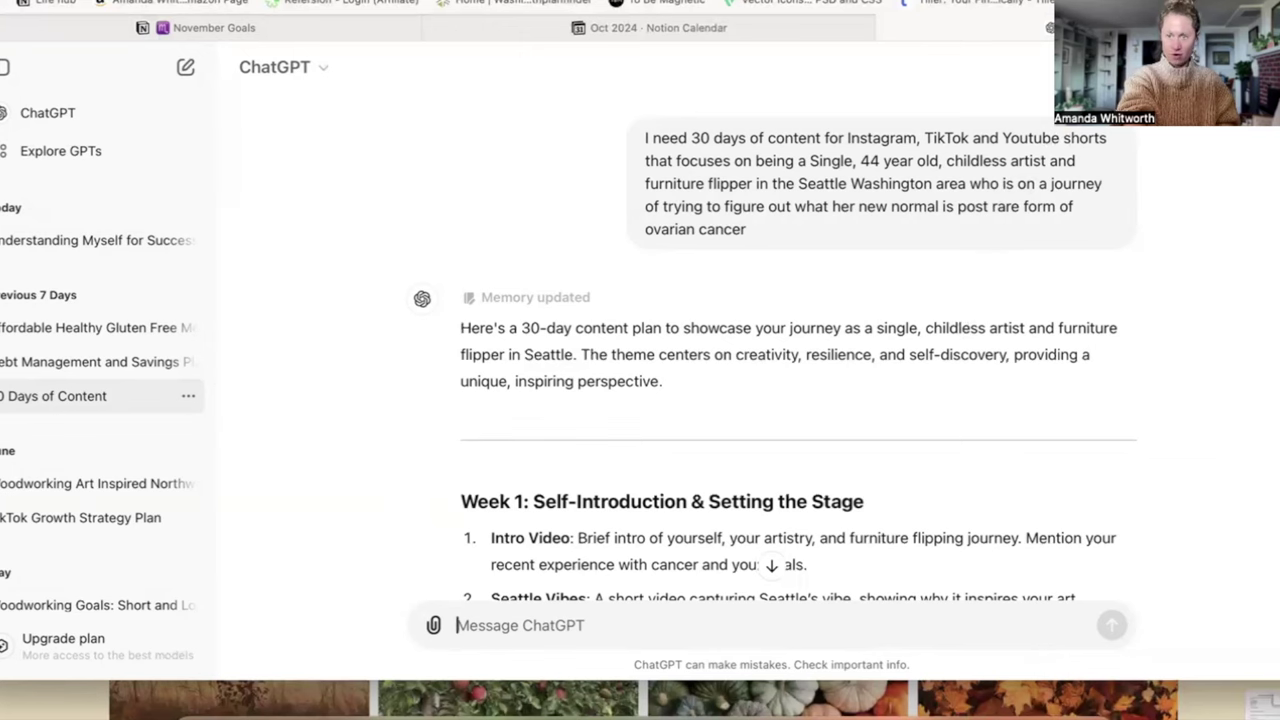
{"action": "scroll", "coordinate": [1200, 220], "scroll_direction": "down", "scroll_amount": 5}
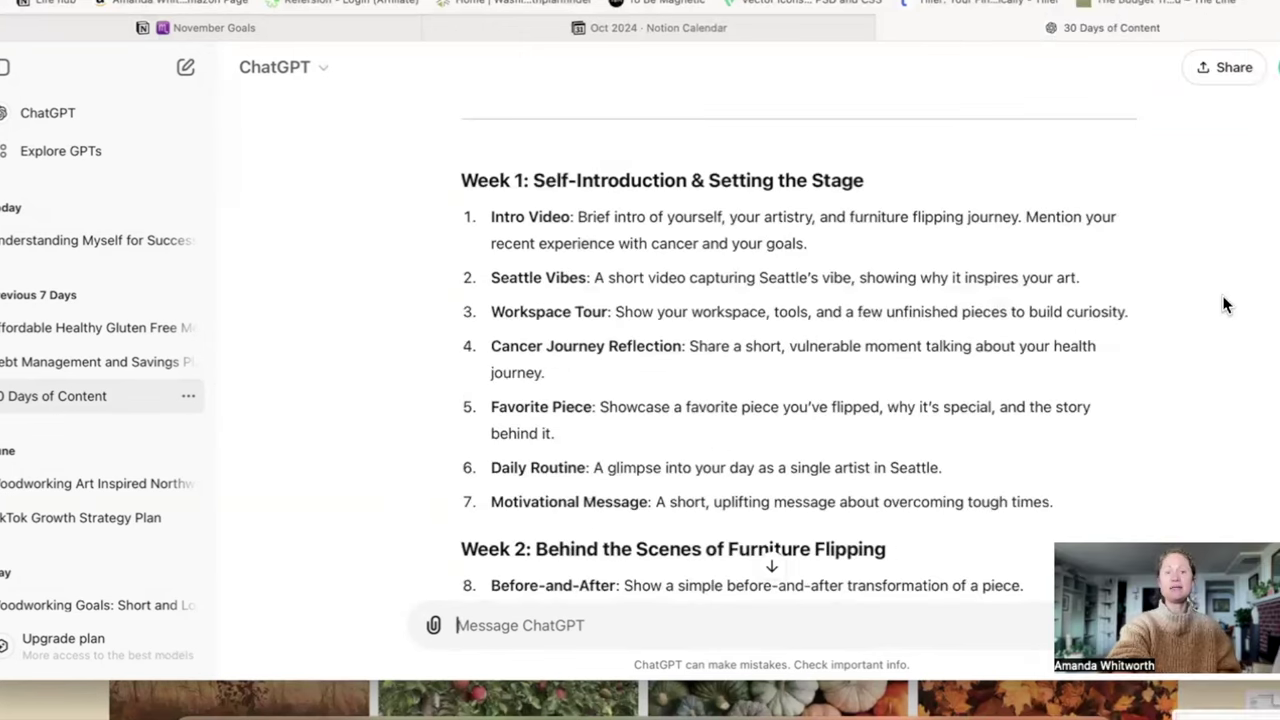
{"action": "scroll", "coordinate": [1226, 305], "scroll_direction": "down", "scroll_amount": 6}
{"action": "scroll", "coordinate": [1226, 305], "scroll_direction": "down", "scroll_amount": 5}
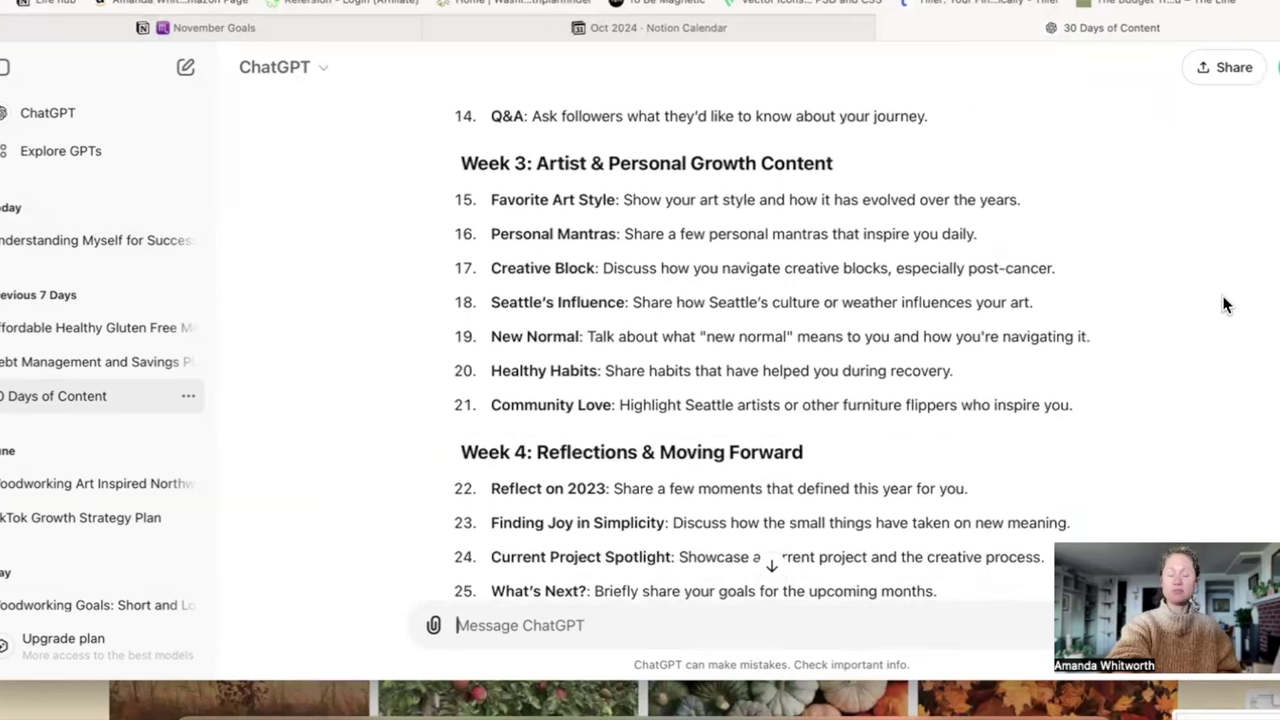
{"action": "scroll", "coordinate": [1226, 305], "scroll_direction": "up", "scroll_amount": 4}
{"action": "scroll", "coordinate": [1226, 305], "scroll_direction": "up", "scroll_amount": 6}
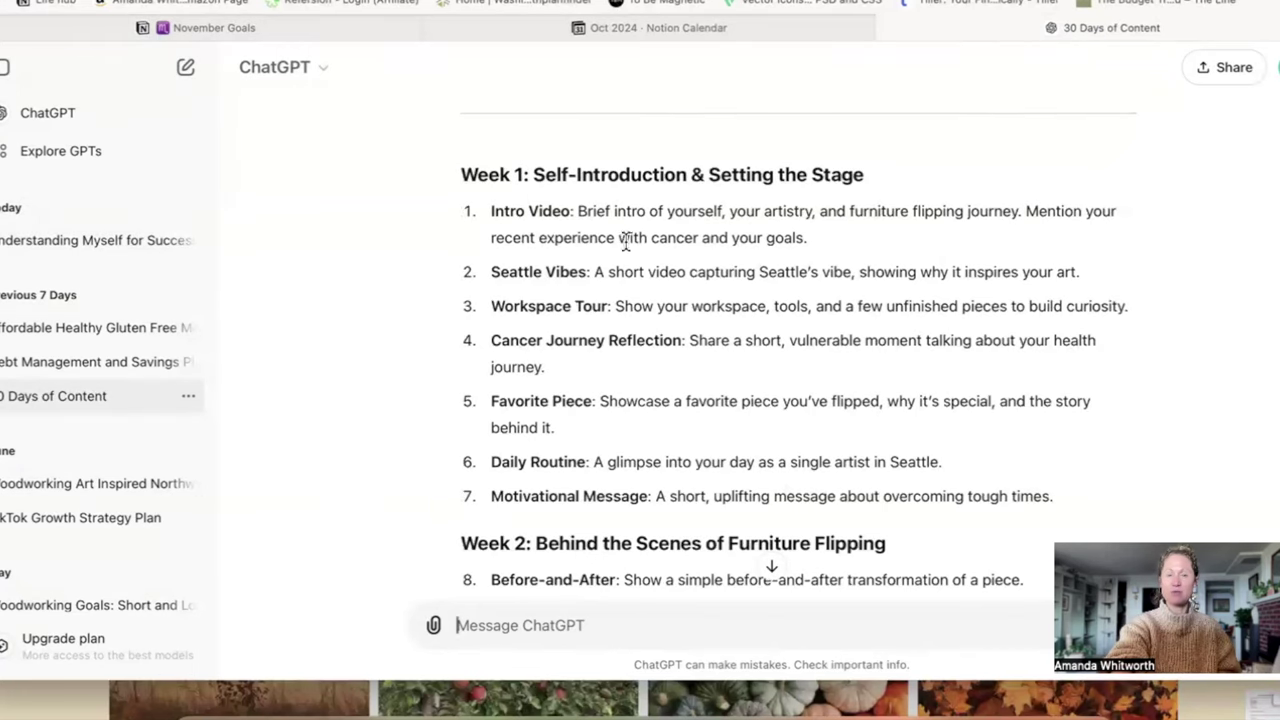
{"action": "scroll", "coordinate": [623, 238], "scroll_direction": "down", "scroll_amount": 2}
{"action": "scroll", "coordinate": [623, 238], "scroll_direction": "down", "scroll_amount": 1}
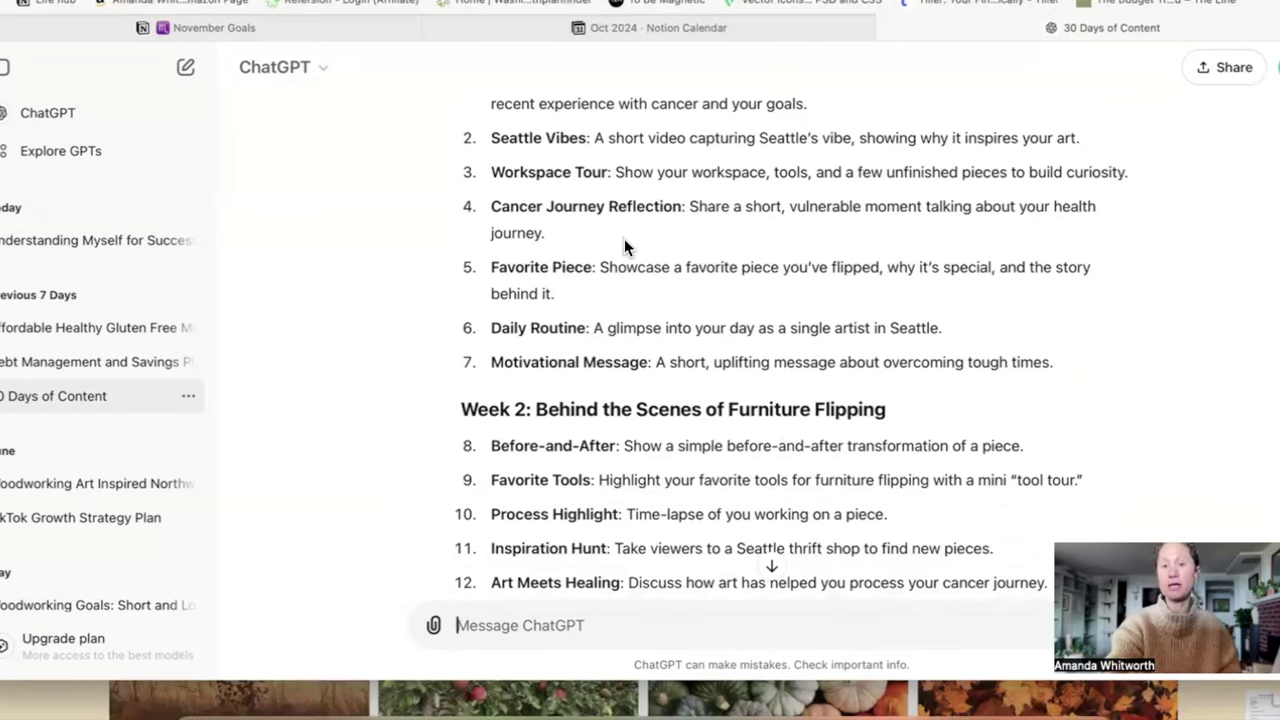
{"action": "scroll", "coordinate": [624, 239], "scroll_direction": "down", "scroll_amount": 2}
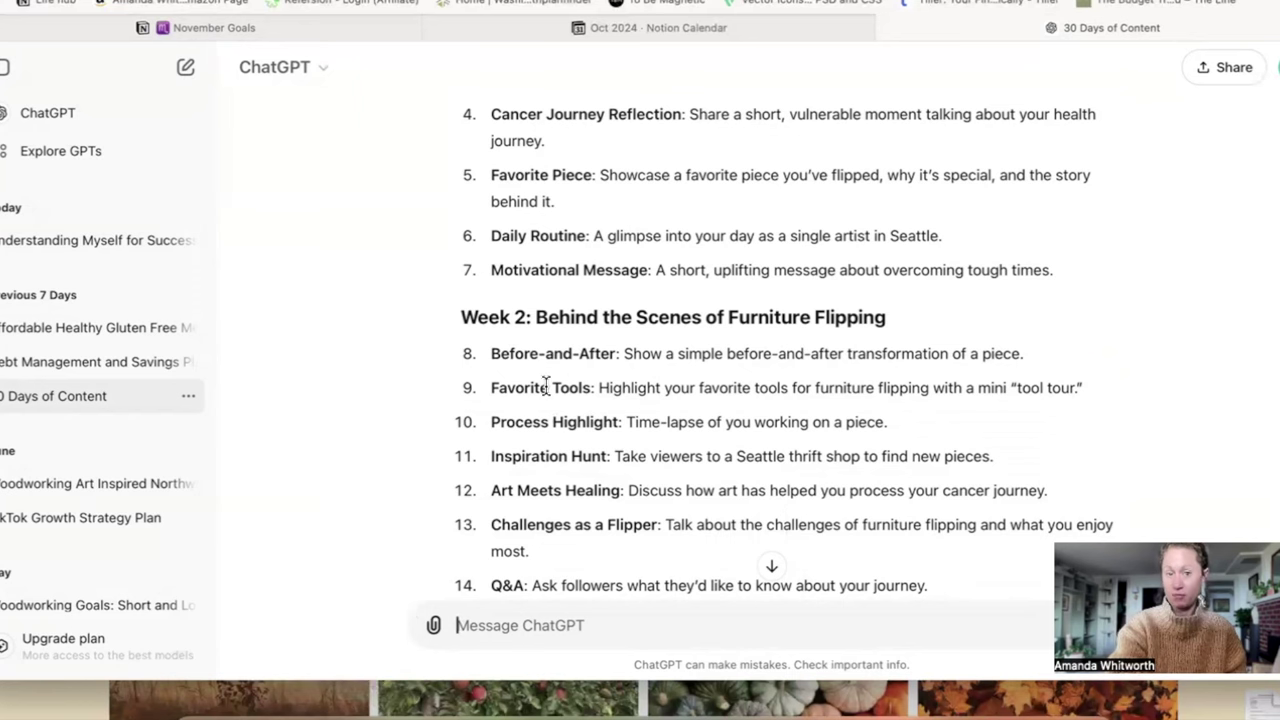
{"action": "scroll", "coordinate": [546, 387], "scroll_direction": "down", "scroll_amount": 3}
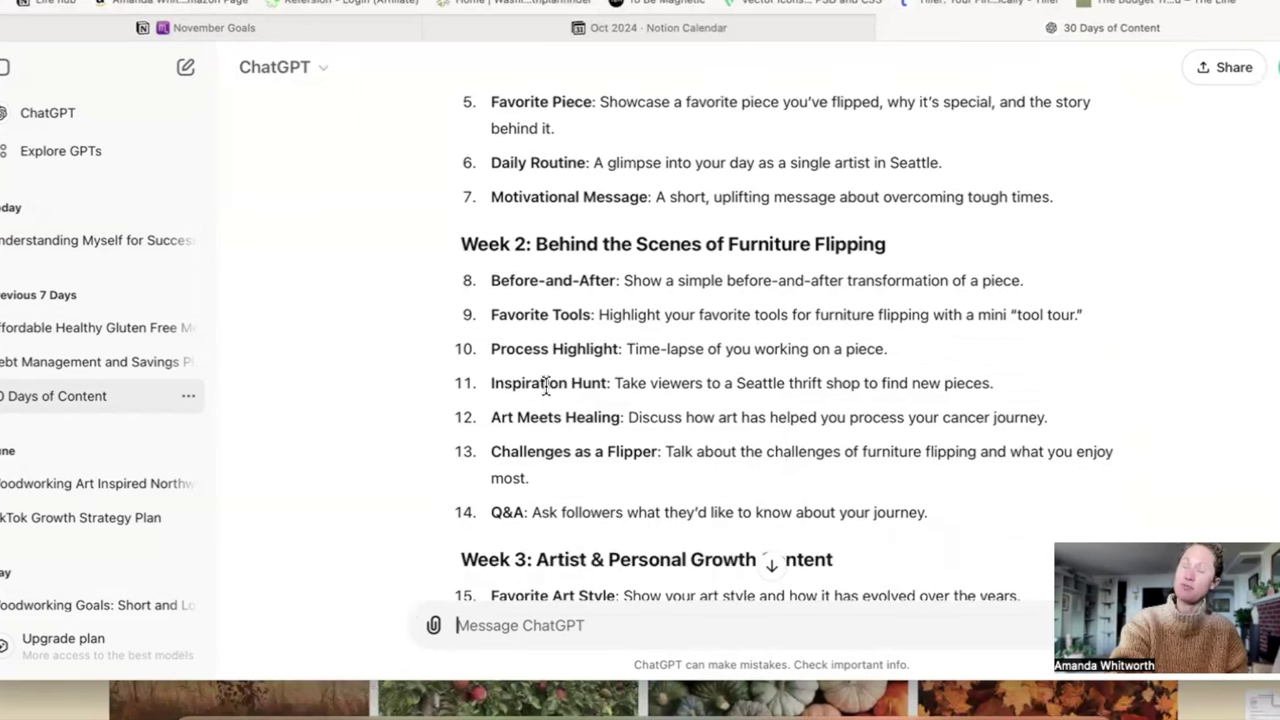
{"action": "left_click", "coordinate": [185, 30]}
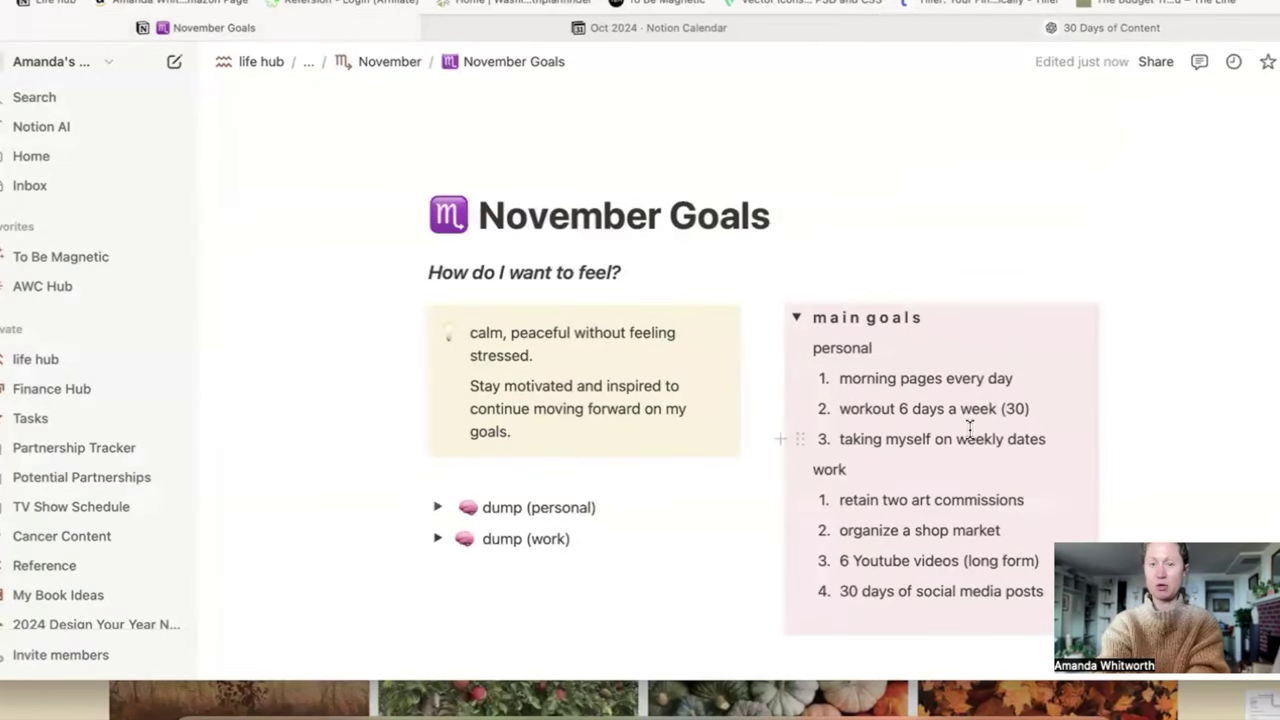
Step: Collapse main goals and expand the Social Media Tracker to show its Instagram, Tik Tok and Youtube table
{"action": "scroll", "coordinate": [800, 138], "scroll_direction": "down", "scroll_amount": 3}
{"action": "left_click", "coordinate": [798, 128]}
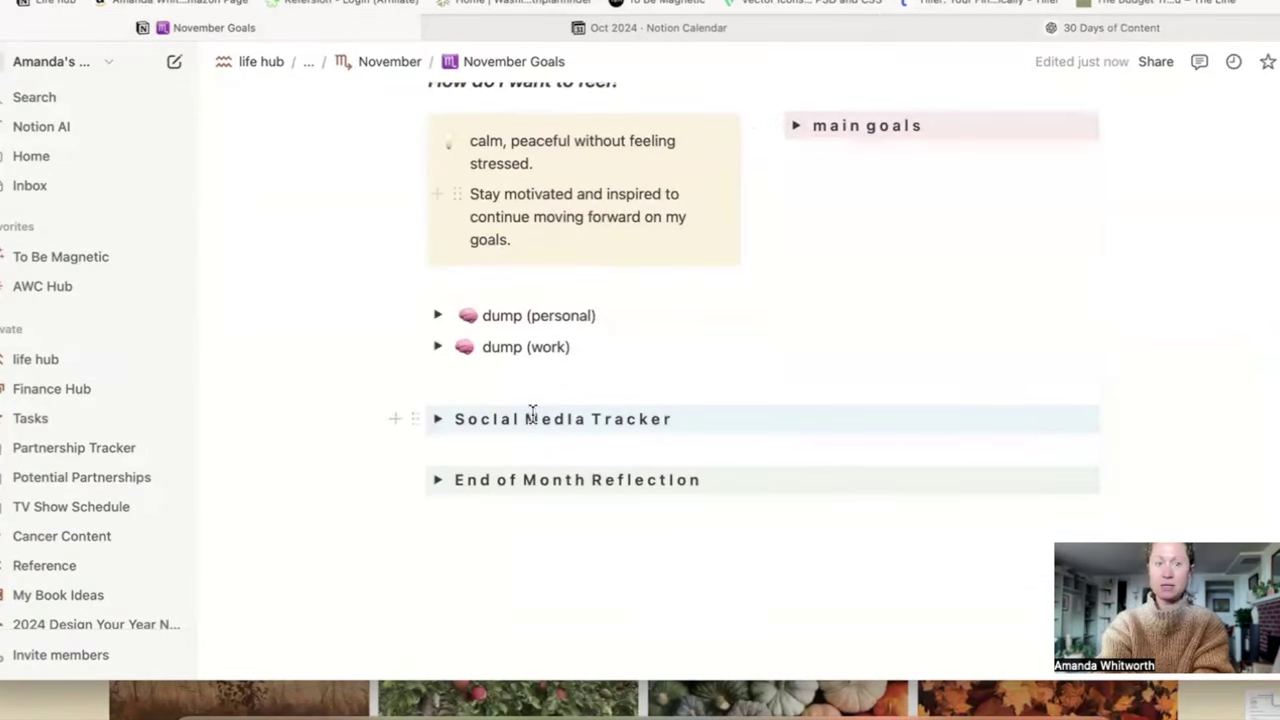
{"action": "left_click", "coordinate": [438, 421]}
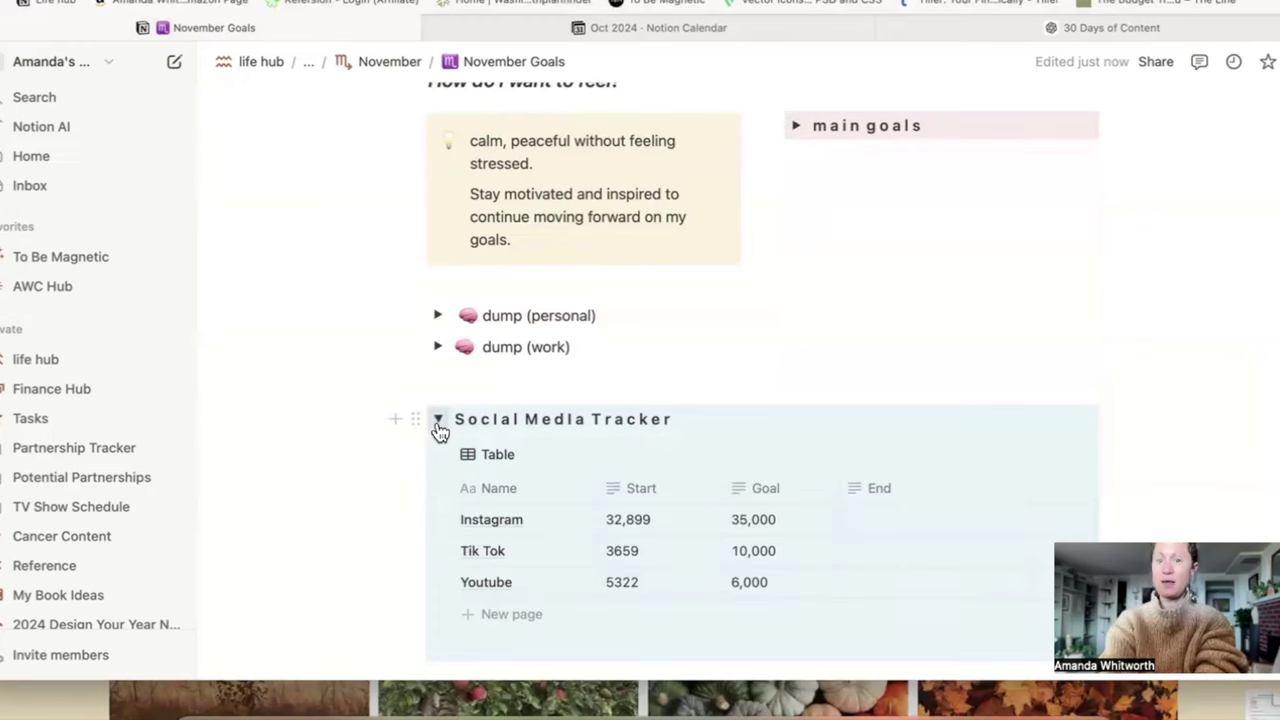
{"action": "scroll", "coordinate": [440, 430], "scroll_direction": "down", "scroll_amount": 3}
{"action": "right_click", "coordinate": [437, 431]}
{"action": "key", "text": "Escape"}
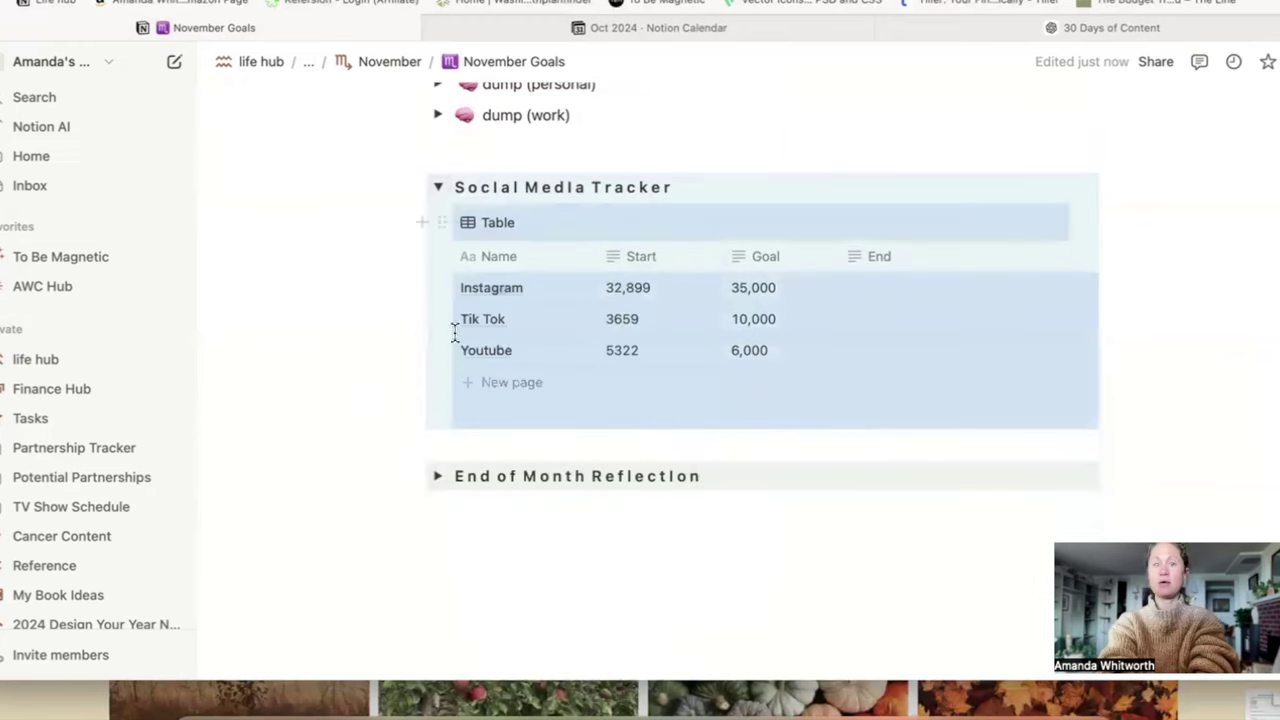
{"action": "left_click", "coordinate": [343, 246]}
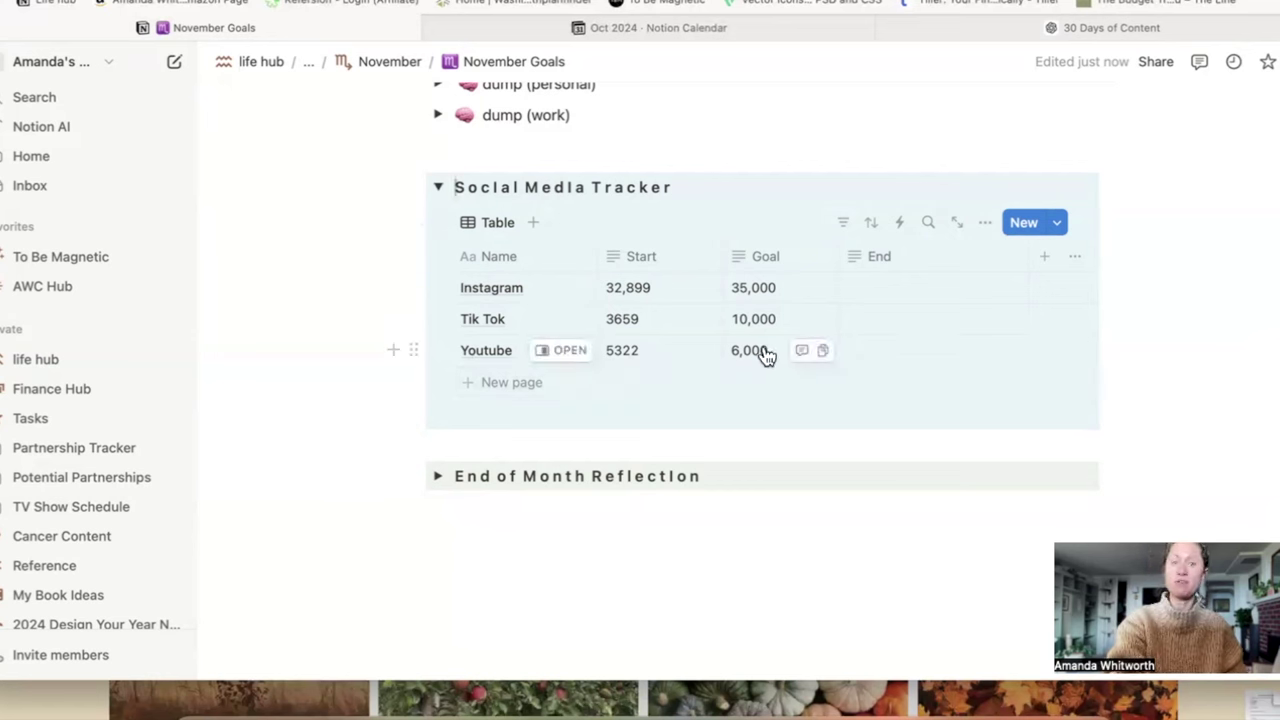
{"action": "key", "text": "super+Return"}
Step: Expand End of Month Reflection to review its prompts, then collapse it again
{"action": "left_click", "coordinate": [440, 476]}
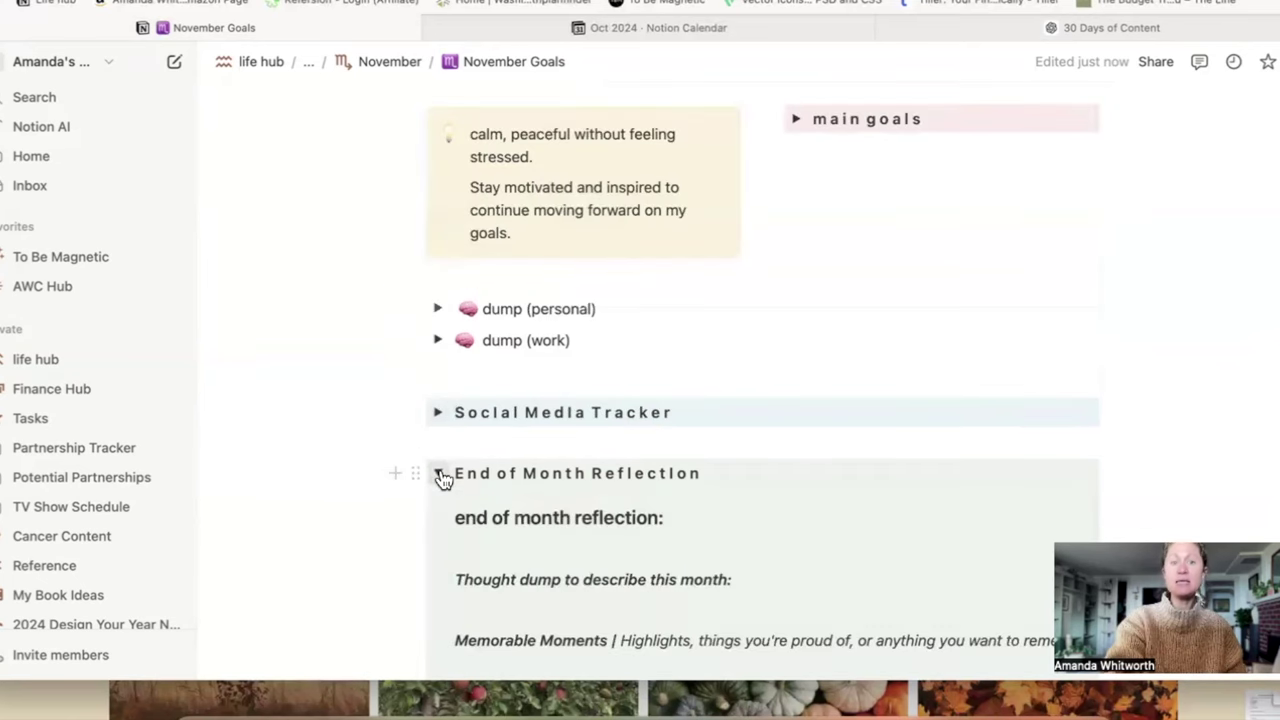
{"action": "scroll", "coordinate": [444, 481], "scroll_direction": "down", "scroll_amount": 1}
{"action": "scroll", "coordinate": [444, 481], "scroll_direction": "down", "scroll_amount": 3}
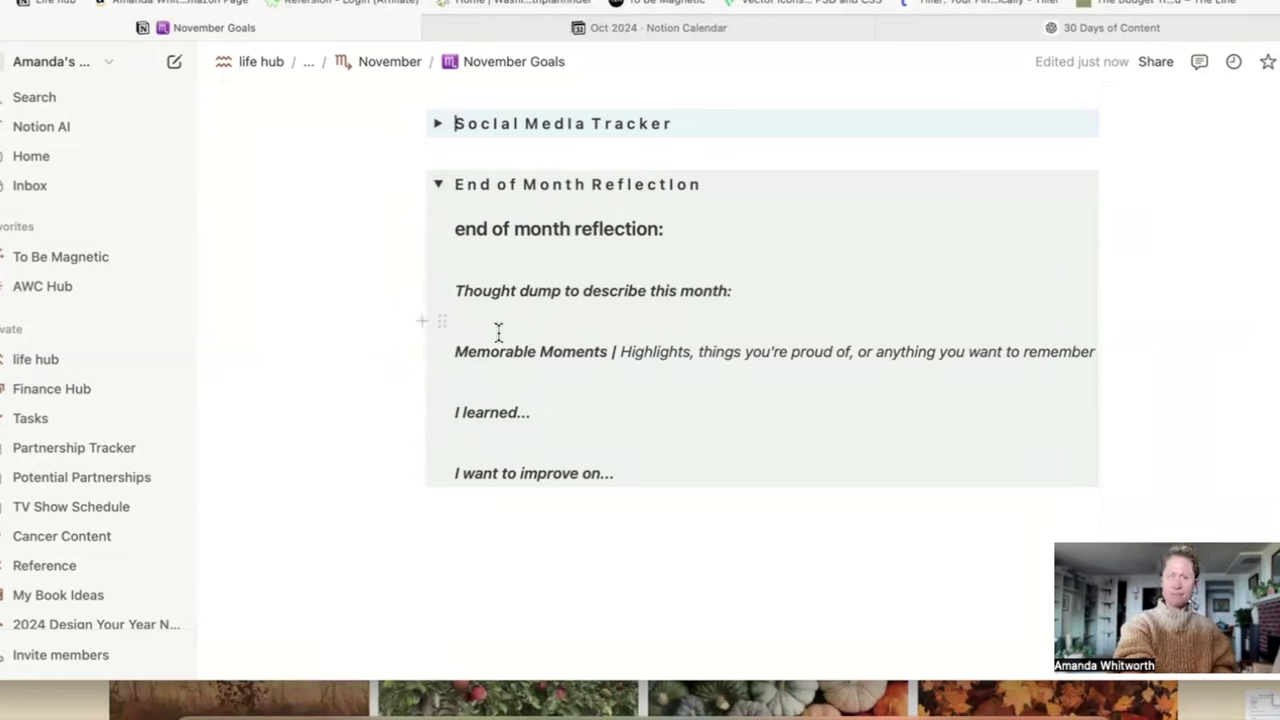
{"action": "left_click", "coordinate": [438, 186]}
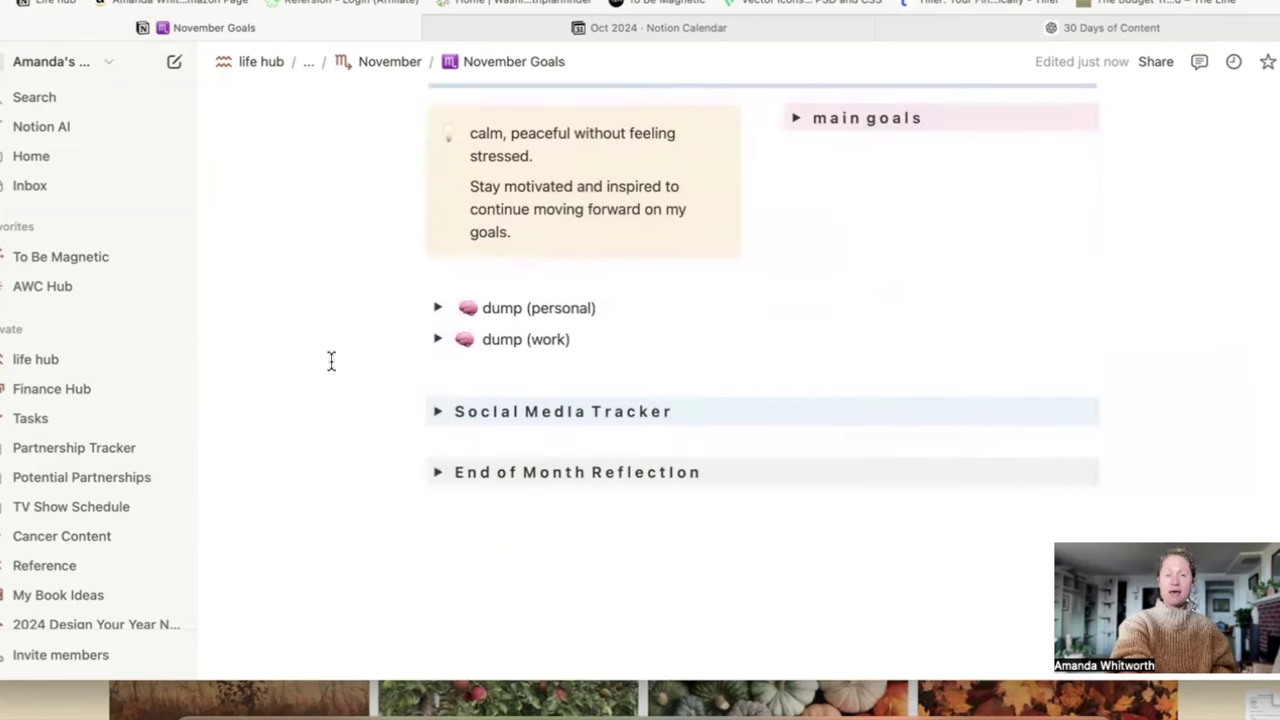
Step: Expand the dump (personal) and dump (work) toggles to reveal their notes
{"action": "left_click", "coordinate": [439, 309]}
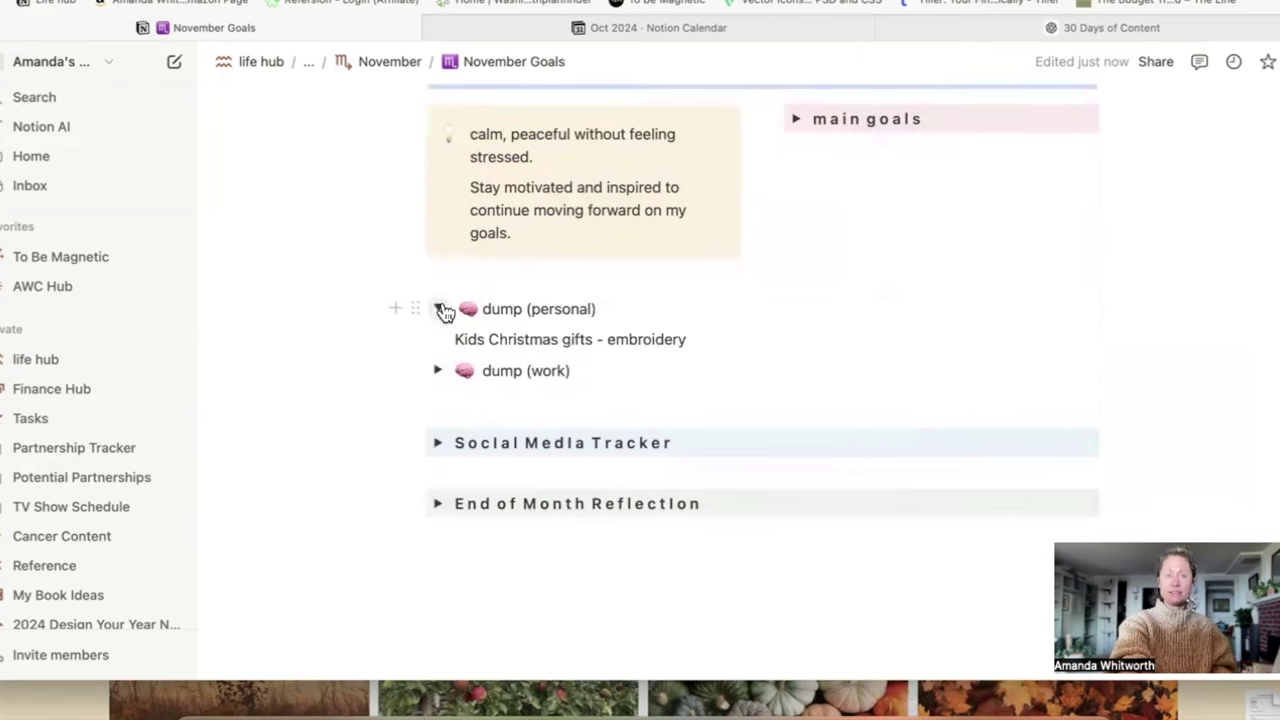
{"action": "left_click", "coordinate": [439, 309]}
{"action": "left_click", "coordinate": [438, 340]}
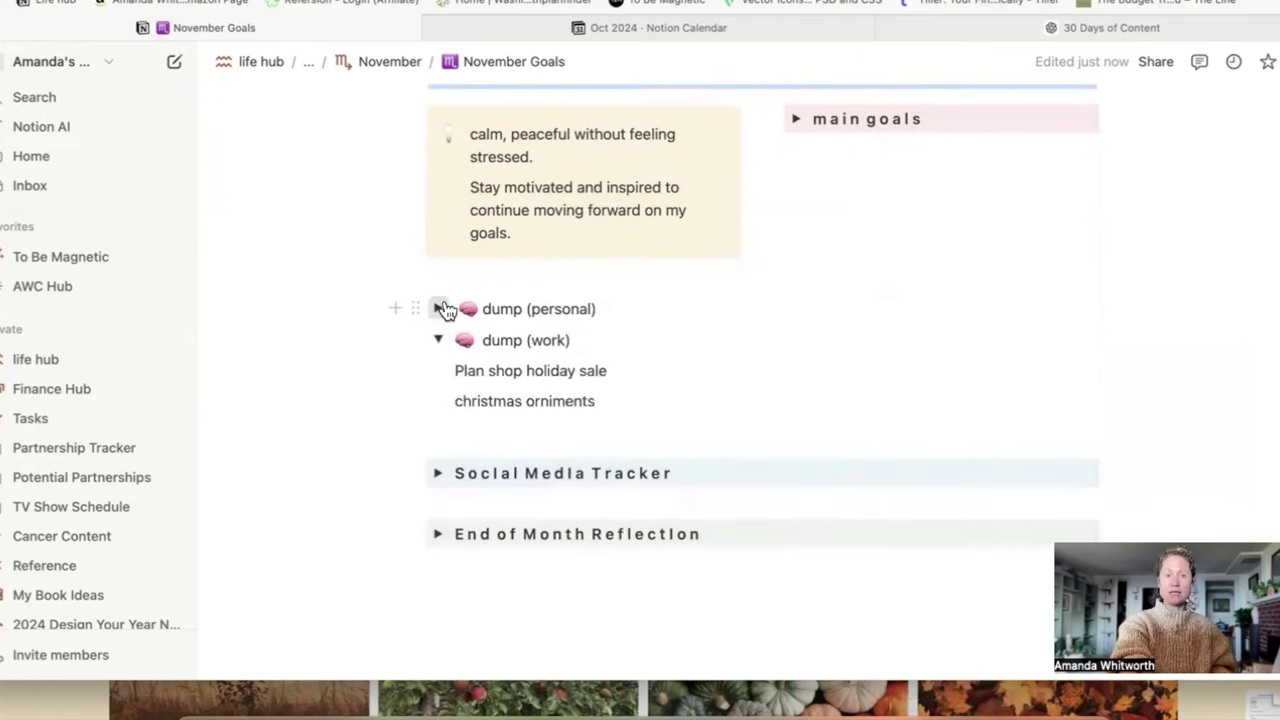
{"action": "left_click", "coordinate": [441, 309]}
{"action": "scroll", "coordinate": [445, 309], "scroll_direction": "up", "scroll_amount": 4}
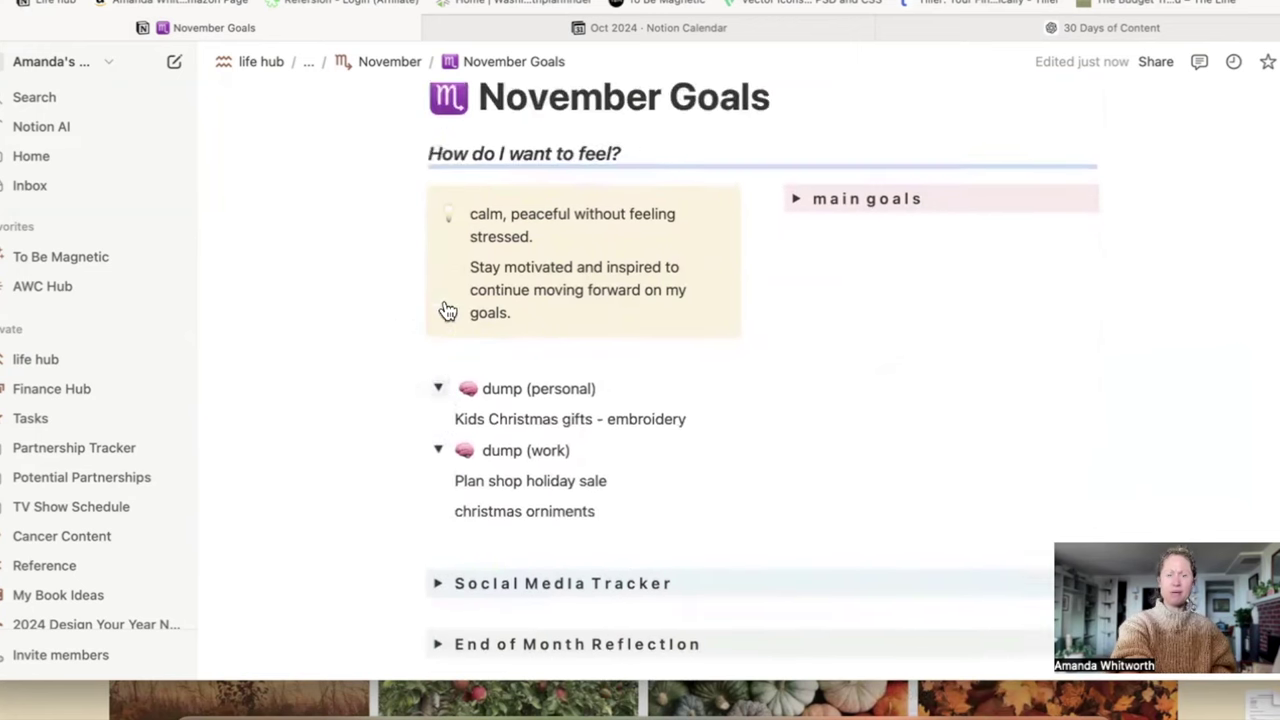
{"action": "scroll", "coordinate": [445, 303], "scroll_direction": "down", "scroll_amount": 3}
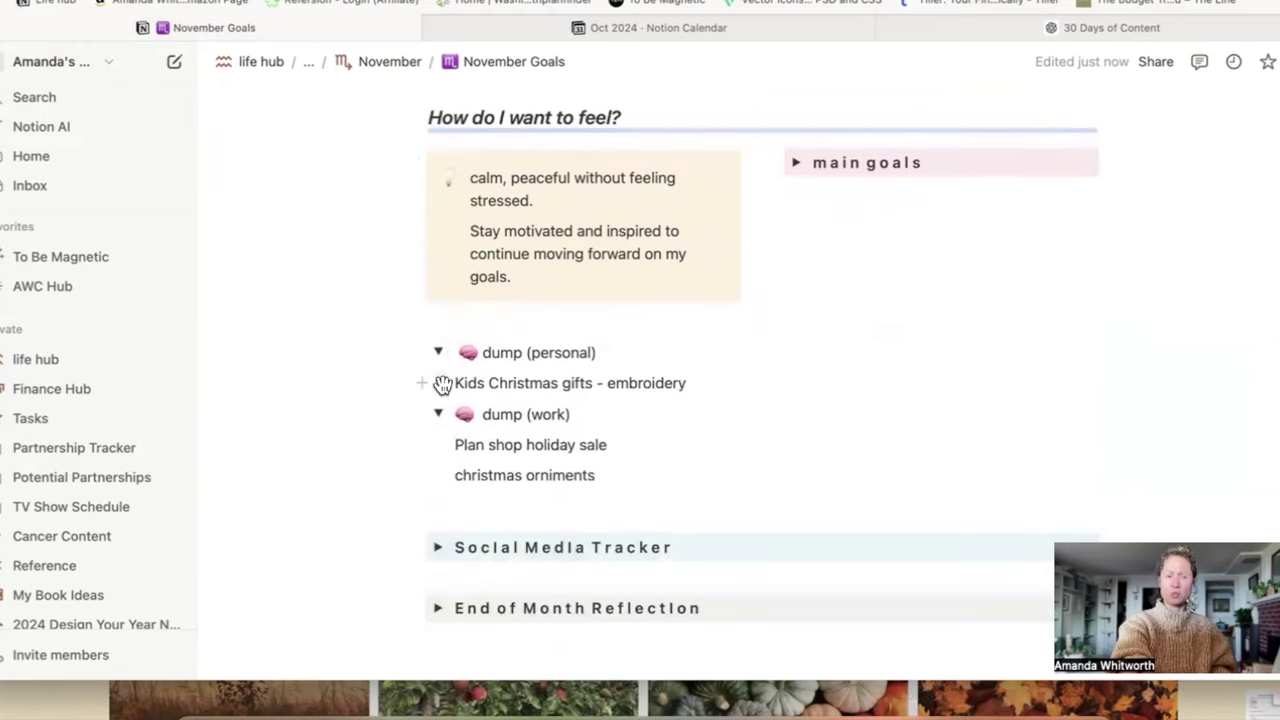
Step: Visit life hub, return to November Goals via Quick Links, then go back to life hub
{"action": "left_click", "coordinate": [256, 61]}
{"action": "scroll", "coordinate": [543, 486], "scroll_direction": "down", "scroll_amount": 5}
{"action": "scroll", "coordinate": [542, 487], "scroll_direction": "up", "scroll_amount": 1}
{"action": "scroll", "coordinate": [542, 486], "scroll_direction": "up", "scroll_amount": 1}
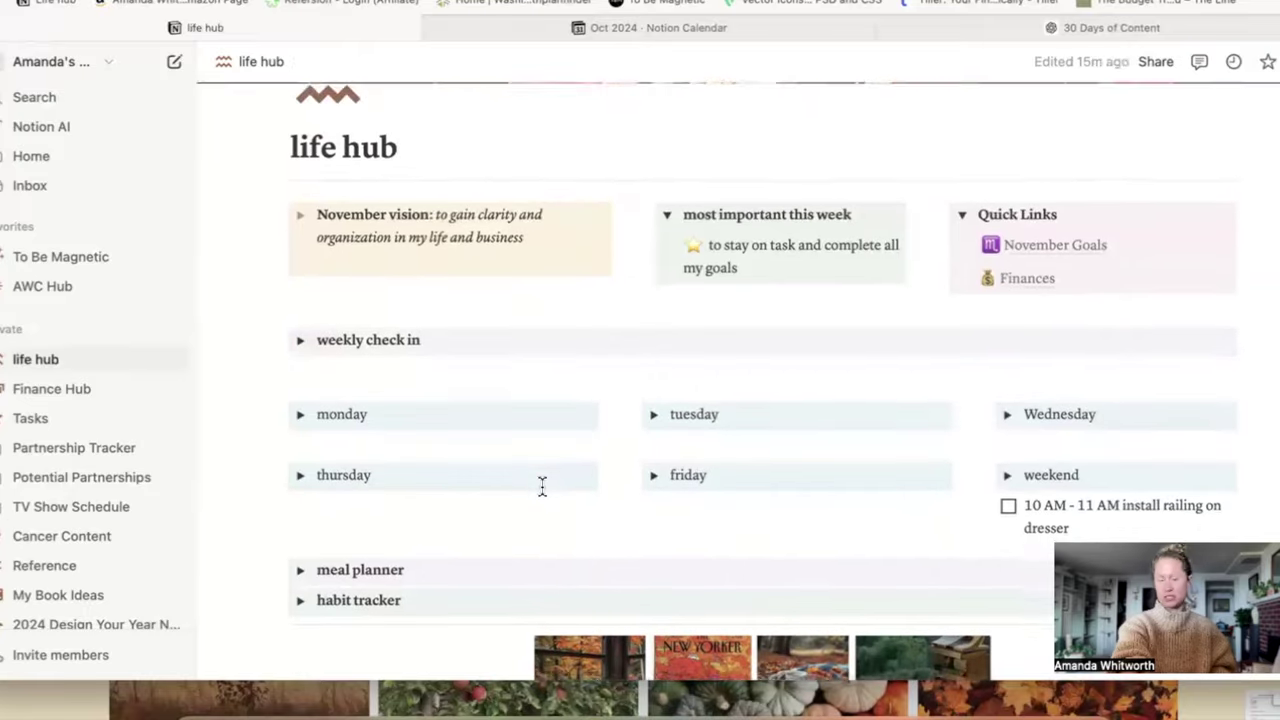
{"action": "scroll", "coordinate": [542, 486], "scroll_direction": "down", "scroll_amount": 3}
{"action": "scroll", "coordinate": [542, 486], "scroll_direction": "up", "scroll_amount": 5}
{"action": "scroll", "coordinate": [542, 486], "scroll_direction": "down", "scroll_amount": 1}
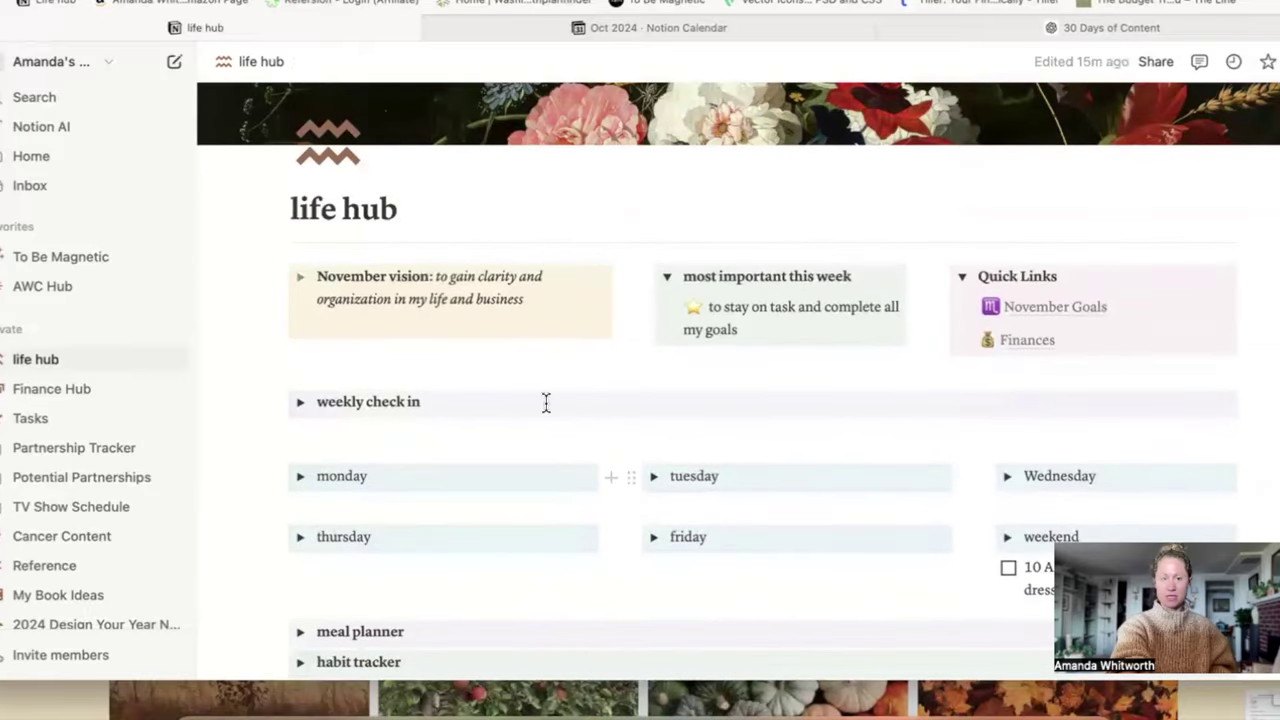
{"action": "left_click", "coordinate": [1042, 307]}
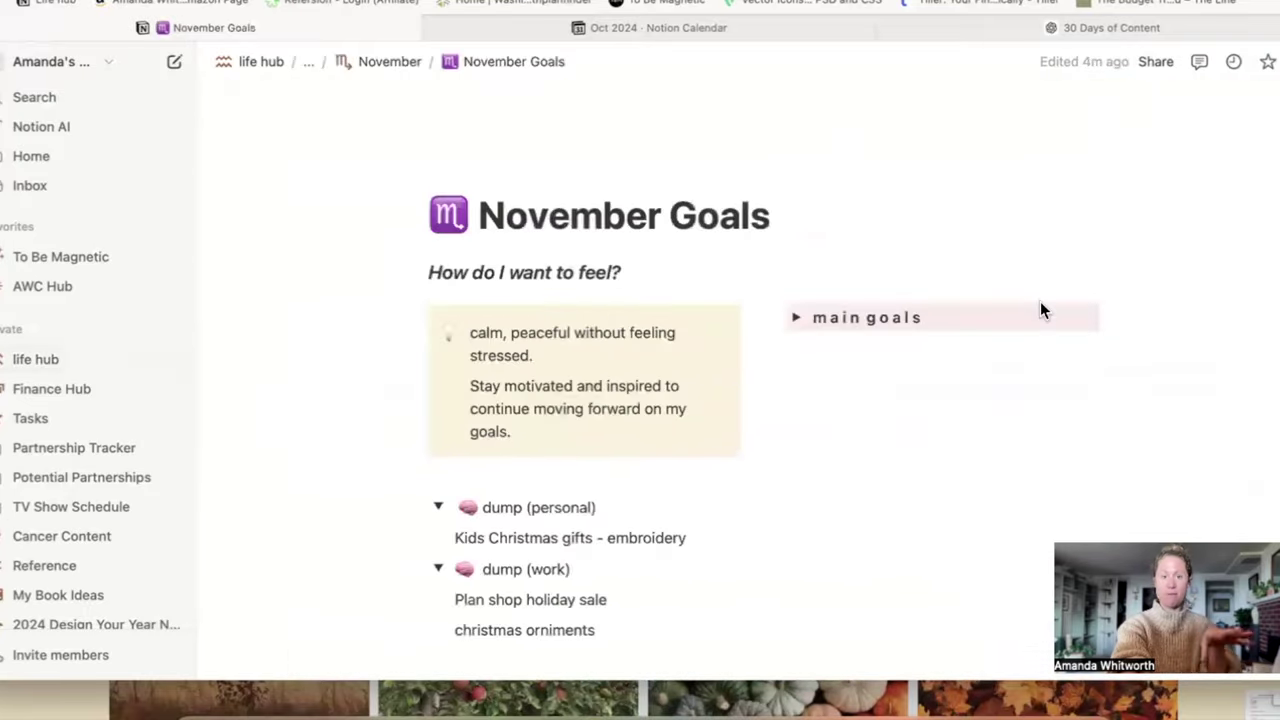
{"action": "scroll", "coordinate": [390, 569], "scroll_direction": "down", "scroll_amount": 3}
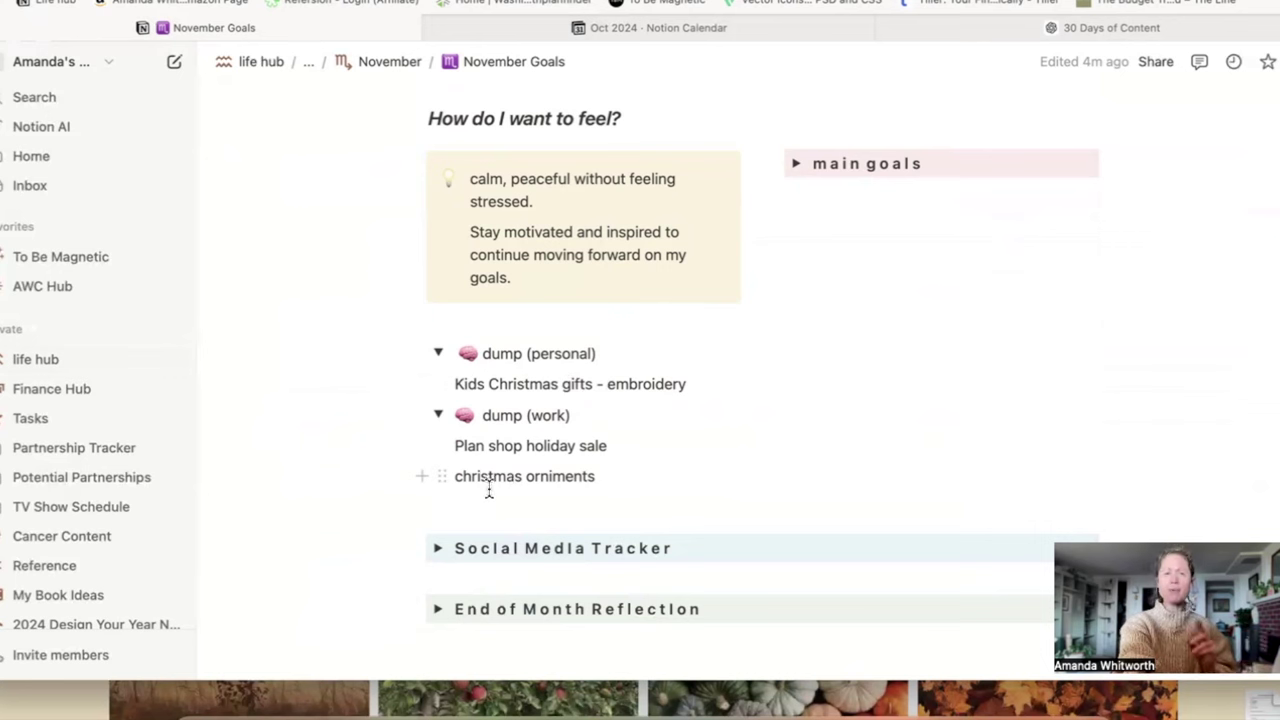
{"action": "left_click", "coordinate": [276, 67]}
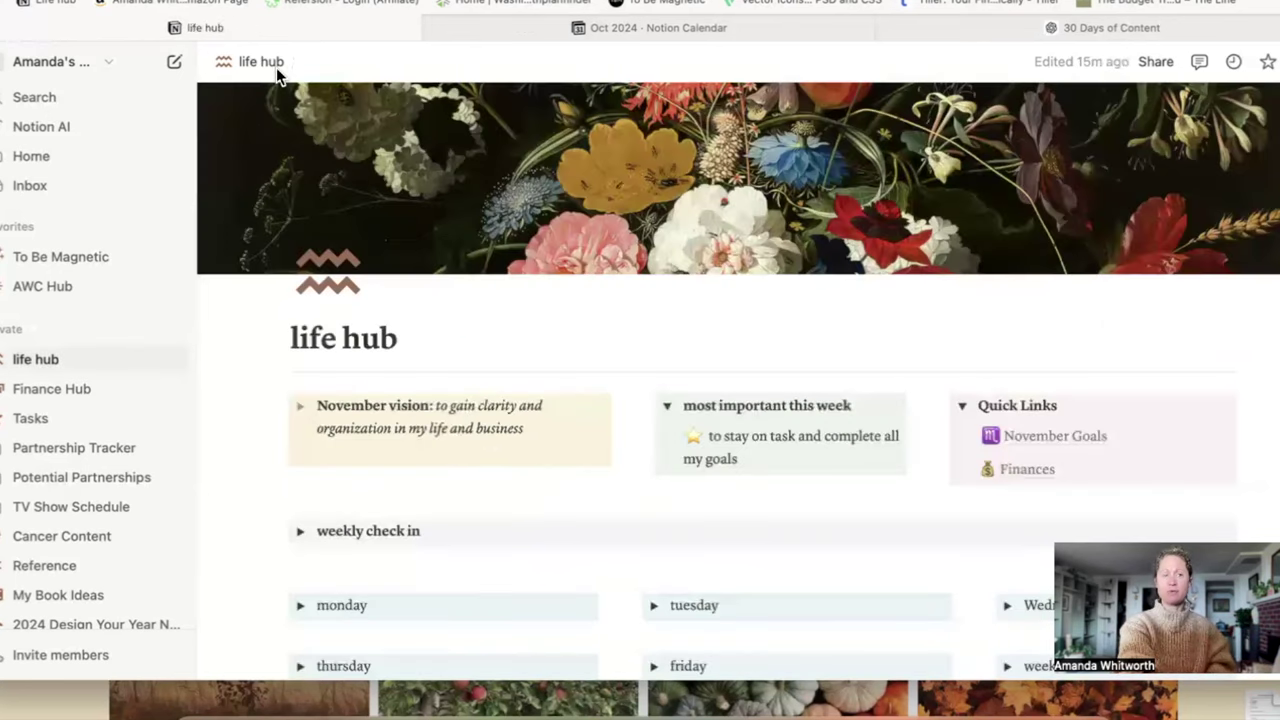
Step: Open the TV Show Schedule page from the sidebar
{"action": "scroll", "coordinate": [57, 428], "scroll_direction": "down", "scroll_amount": 5}
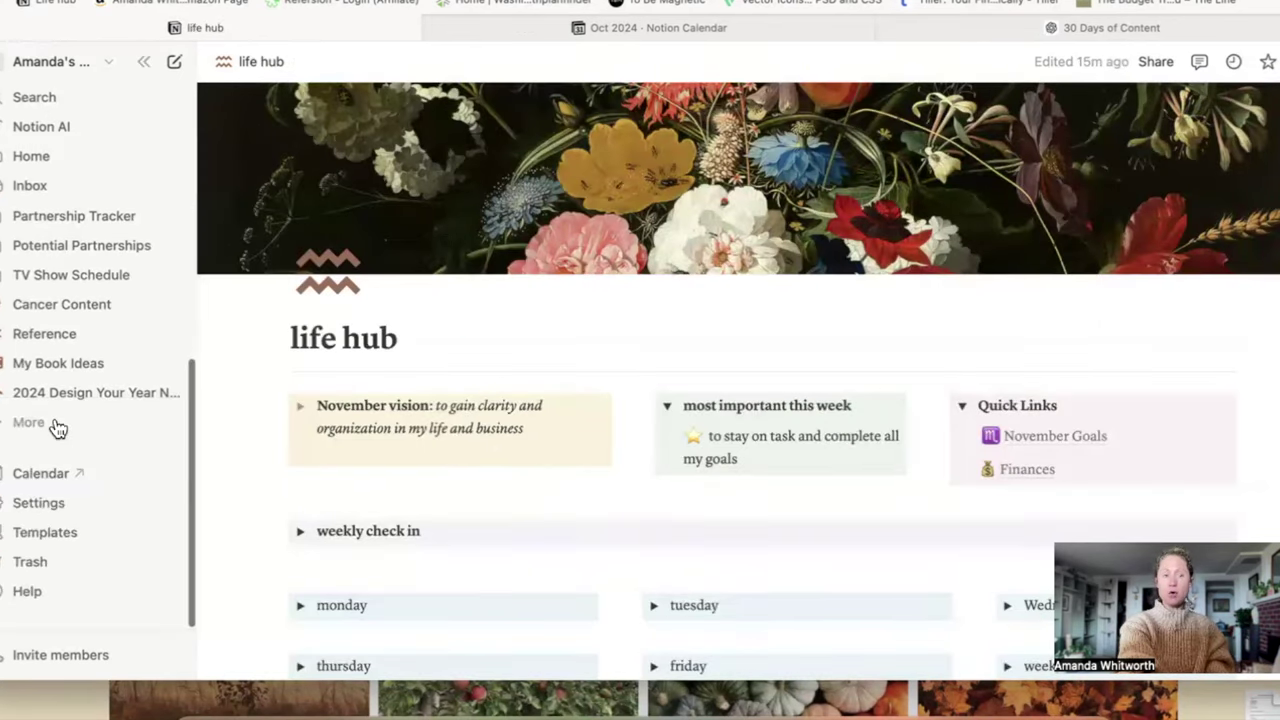
{"action": "scroll", "coordinate": [57, 428], "scroll_direction": "up", "scroll_amount": 5}
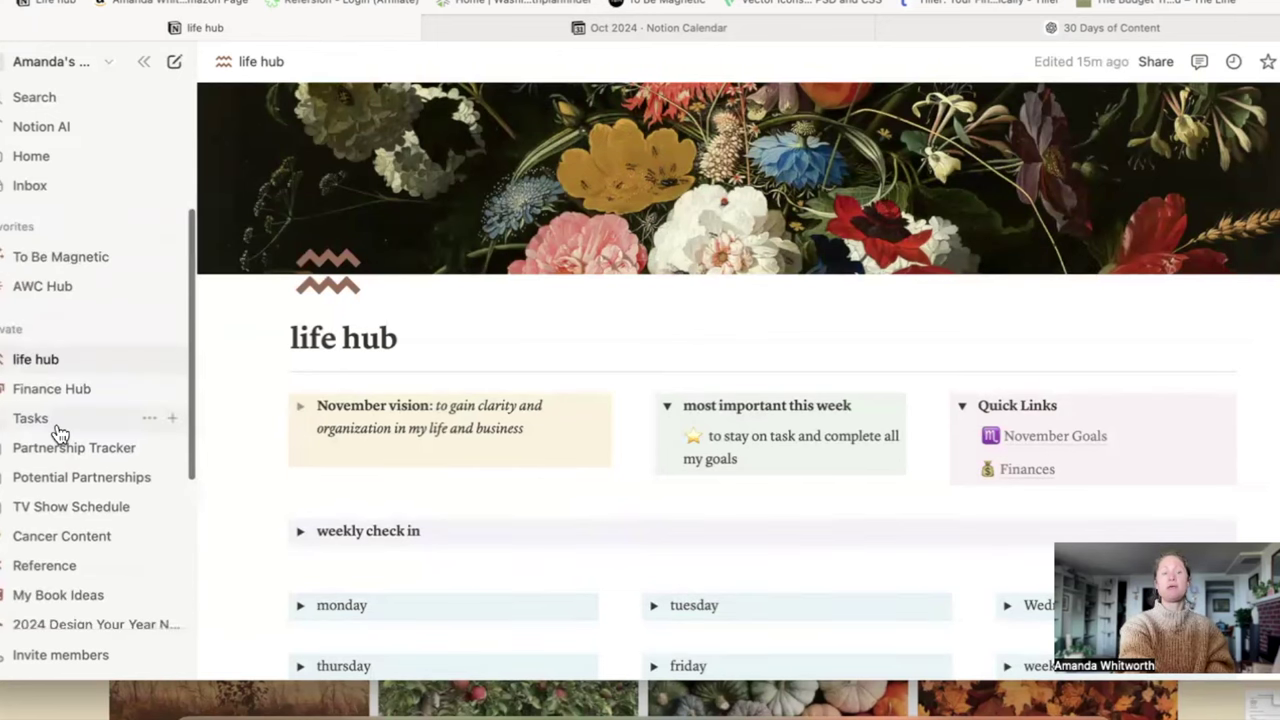
{"action": "scroll", "coordinate": [57, 428], "scroll_direction": "down", "scroll_amount": 2}
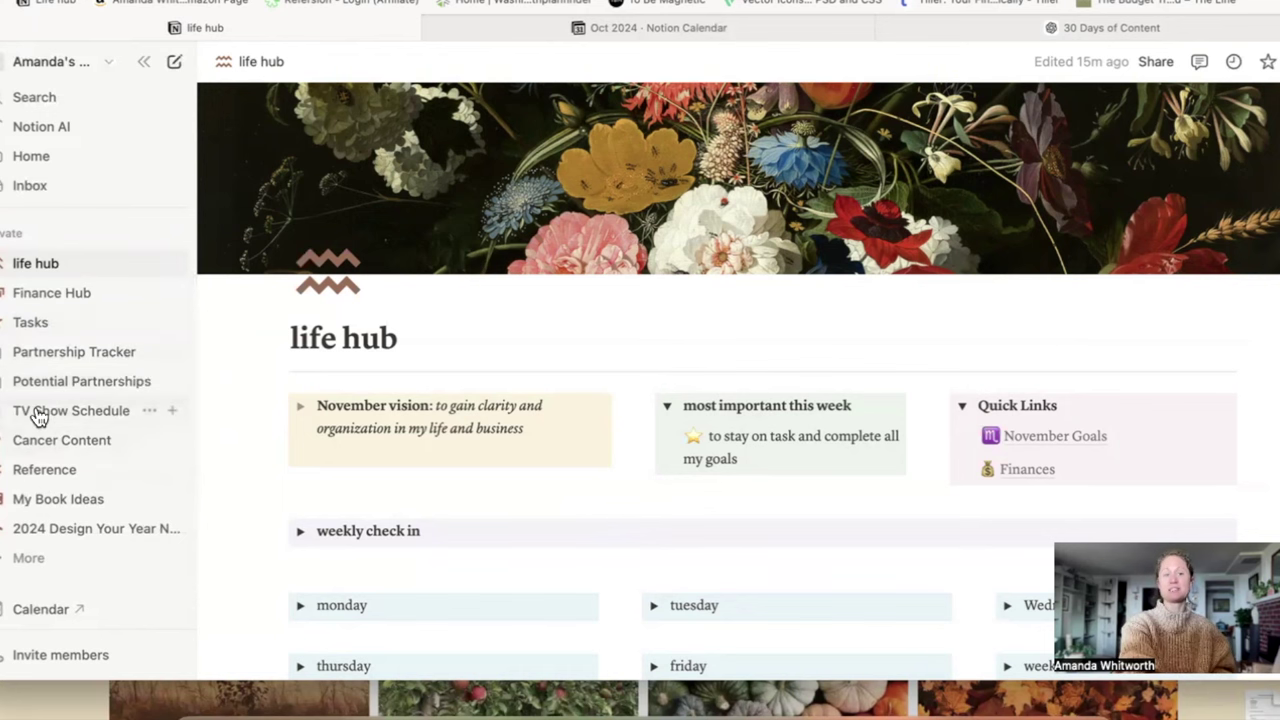
{"action": "left_click", "coordinate": [38, 416]}
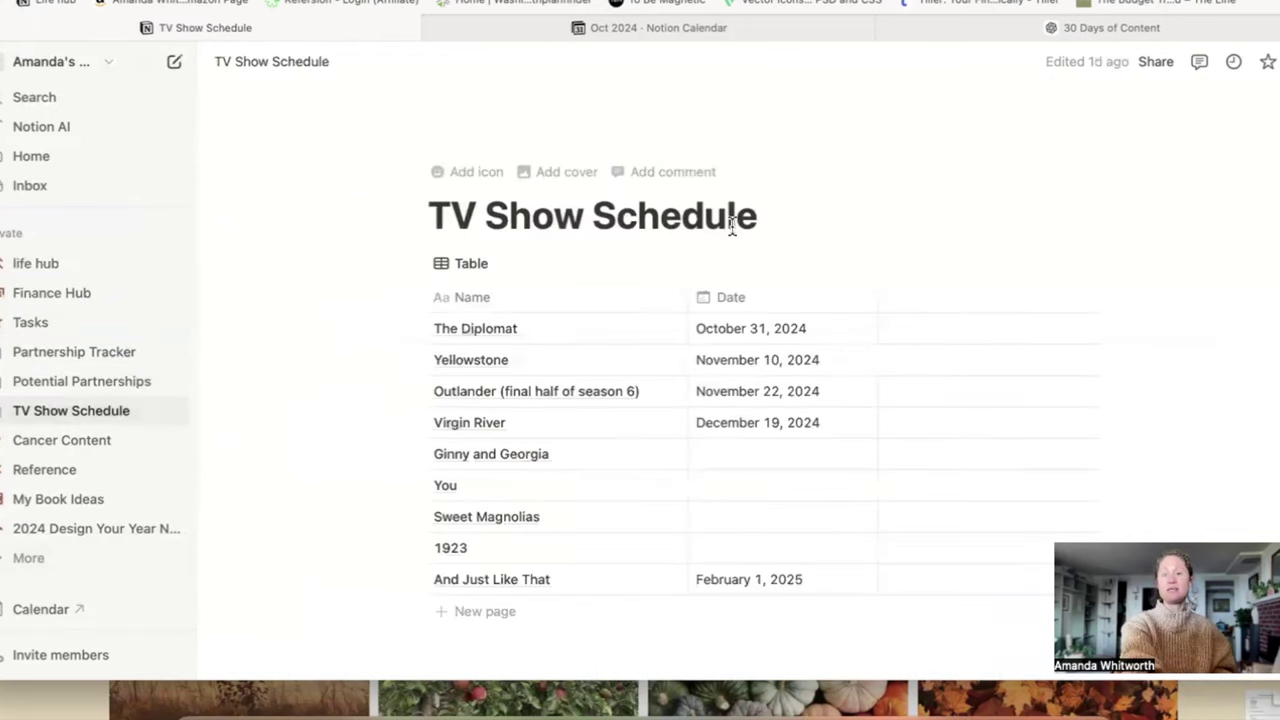
Step: Check Outlander's air date in the calendar picker, keeping November 22, 2024
{"action": "scroll", "coordinate": [730, 222], "scroll_direction": "down", "scroll_amount": 2}
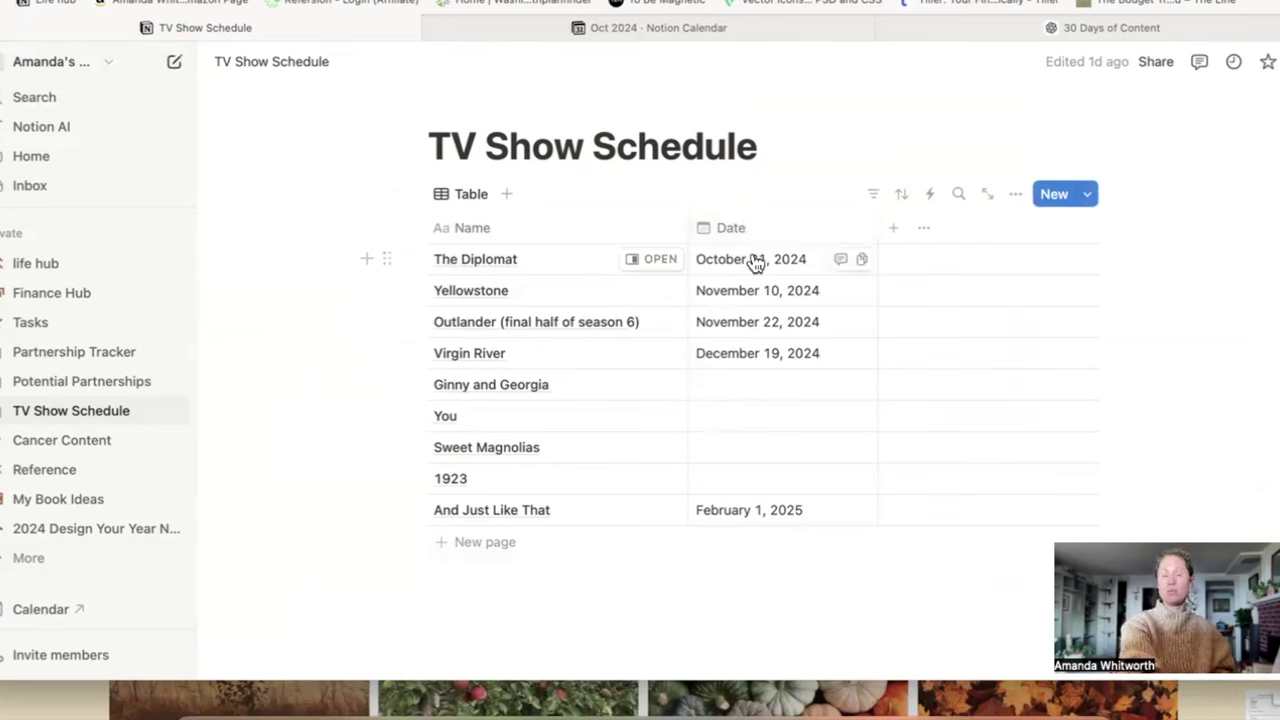
{"action": "left_click", "coordinate": [752, 321]}
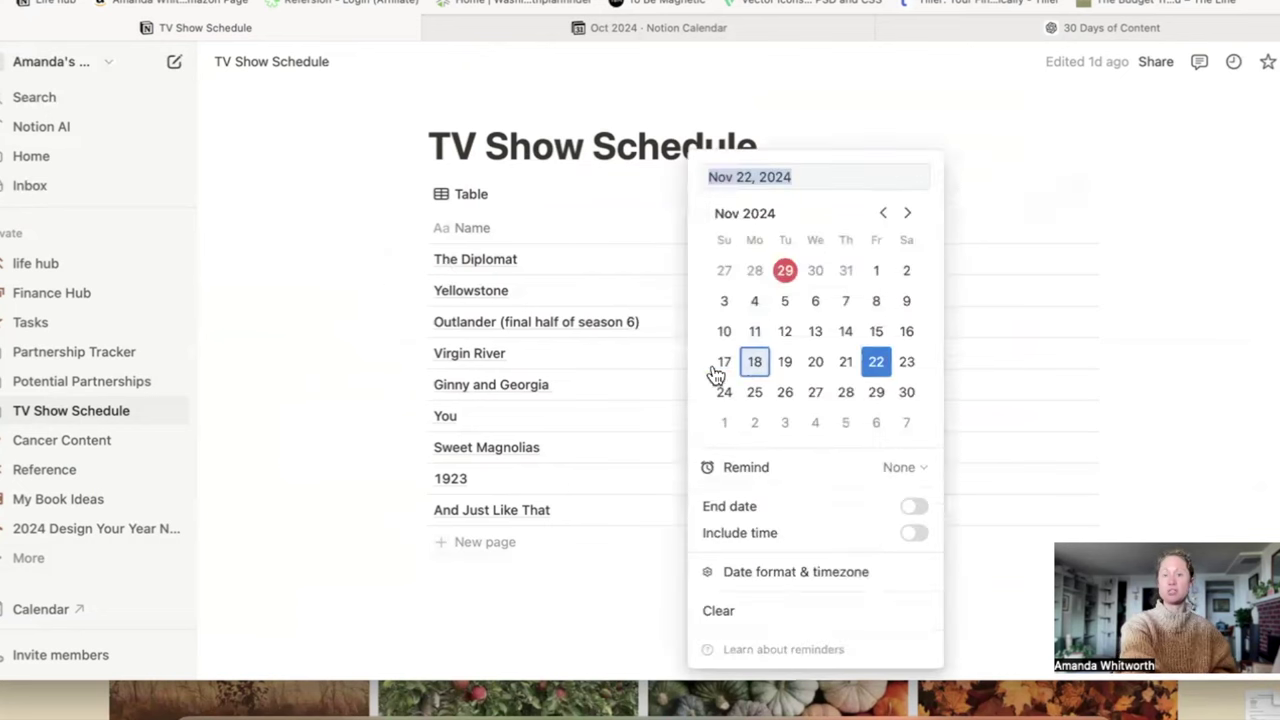
{"action": "key", "text": "Escape"}
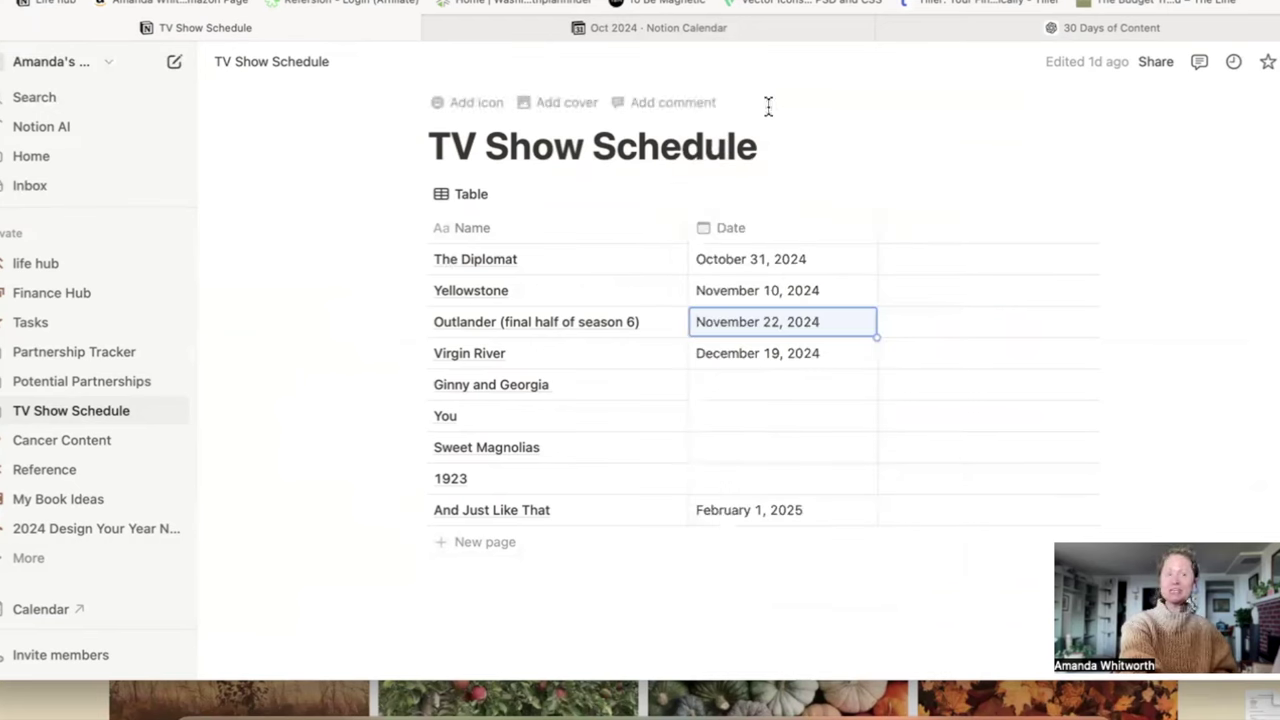
Step: Expand and collapse the full private pages list, then go to the life hub page
{"action": "left_click", "coordinate": [24, 558]}
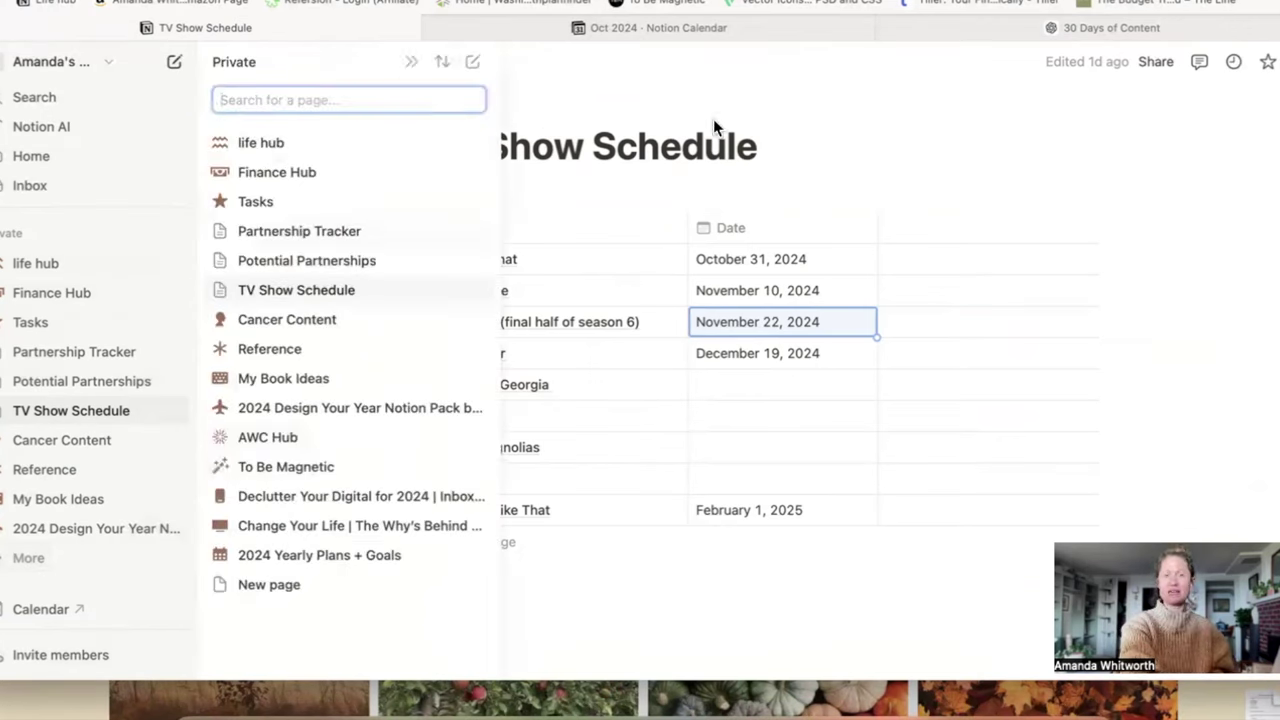
{"action": "left_click", "coordinate": [746, 97]}
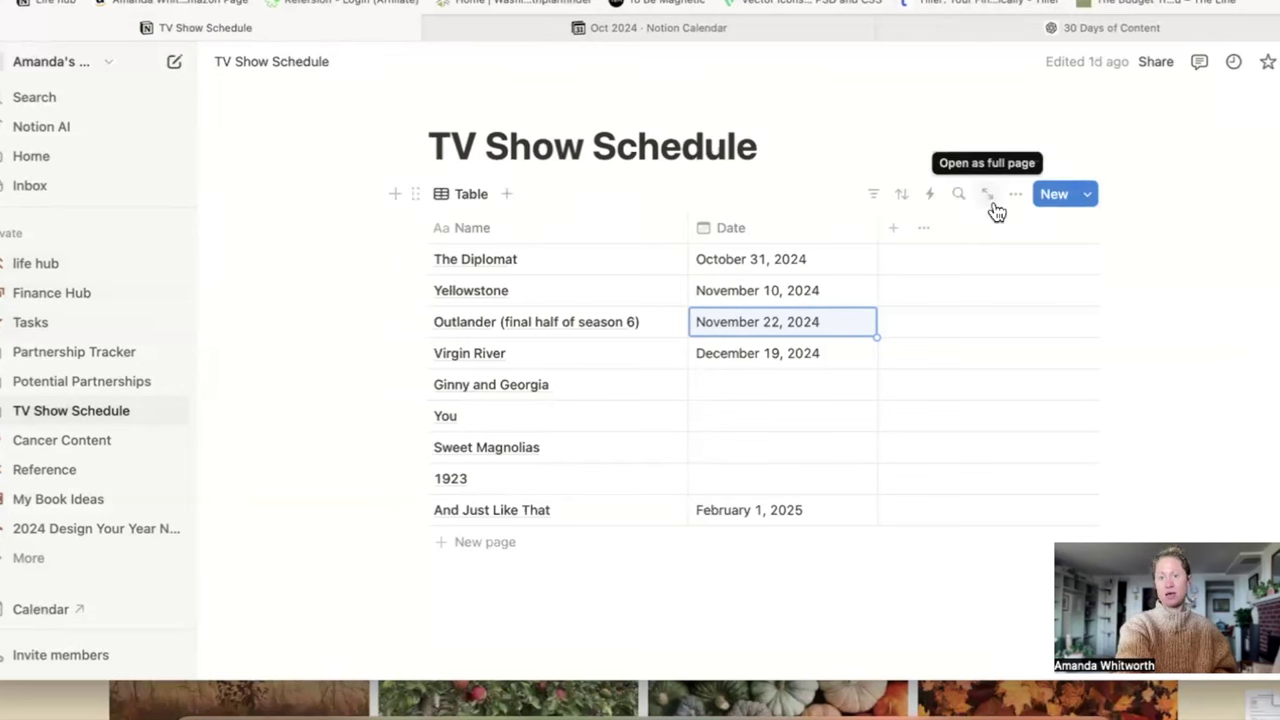
{"action": "scroll", "coordinate": [993, 110], "scroll_direction": "down", "scroll_amount": 1}
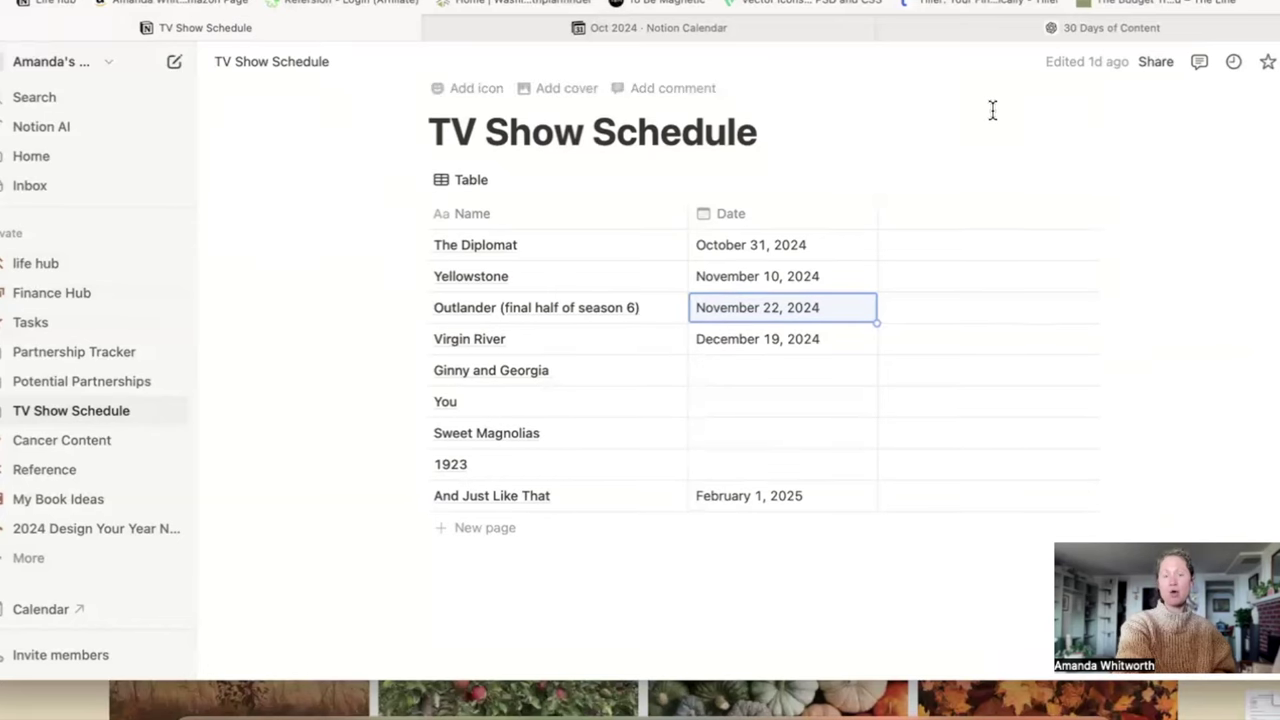
{"action": "left_click", "coordinate": [44, 262]}
Step: Scroll the life hub past the photo collage to the Oct – Nov 2024 calendar and dashboard links
{"action": "scroll", "coordinate": [44, 253], "scroll_direction": "down", "scroll_amount": 3}
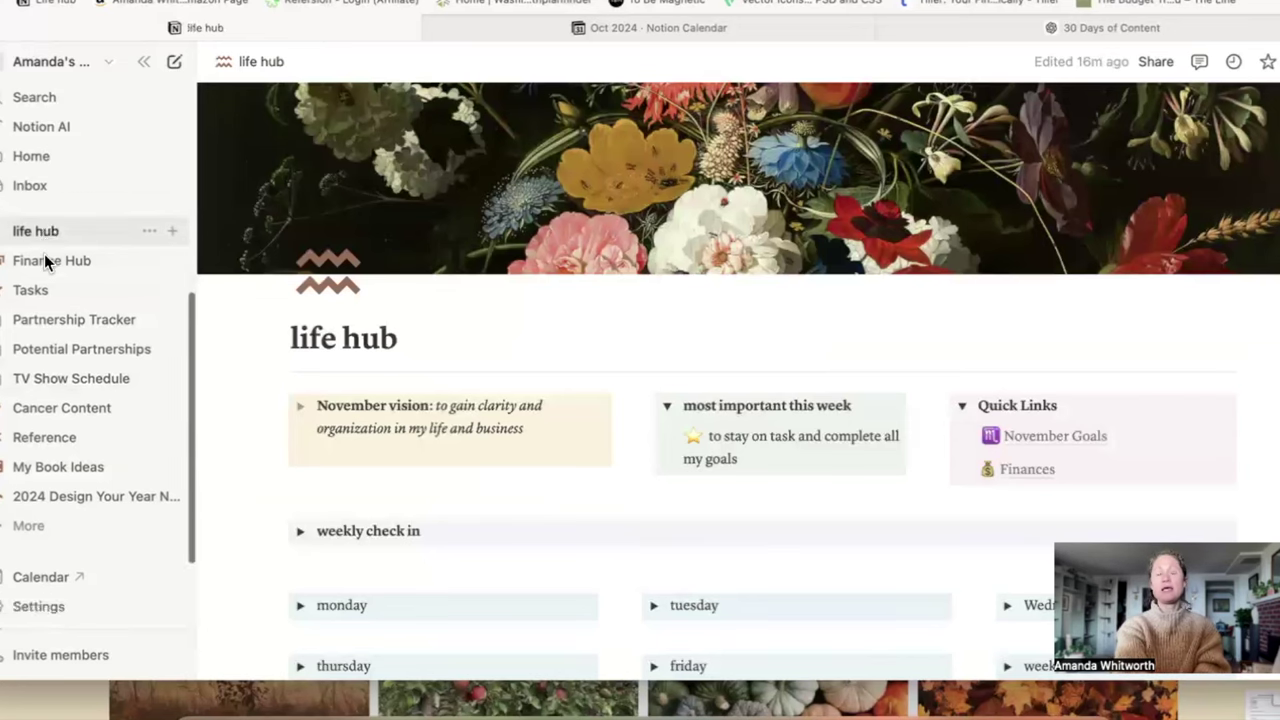
{"action": "scroll", "coordinate": [937, 289], "scroll_direction": "down", "scroll_amount": 3}
{"action": "scroll", "coordinate": [937, 289], "scroll_direction": "down", "scroll_amount": 5}
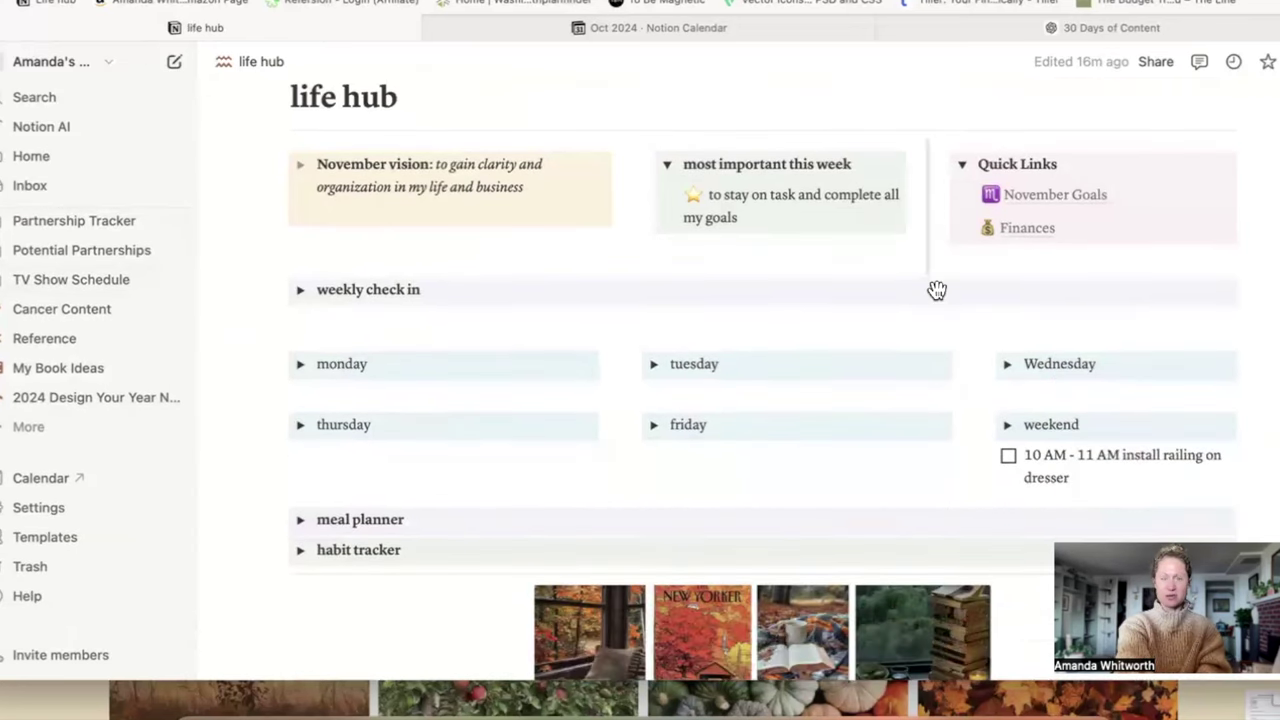
{"action": "scroll", "coordinate": [937, 289], "scroll_direction": "down", "scroll_amount": 3}
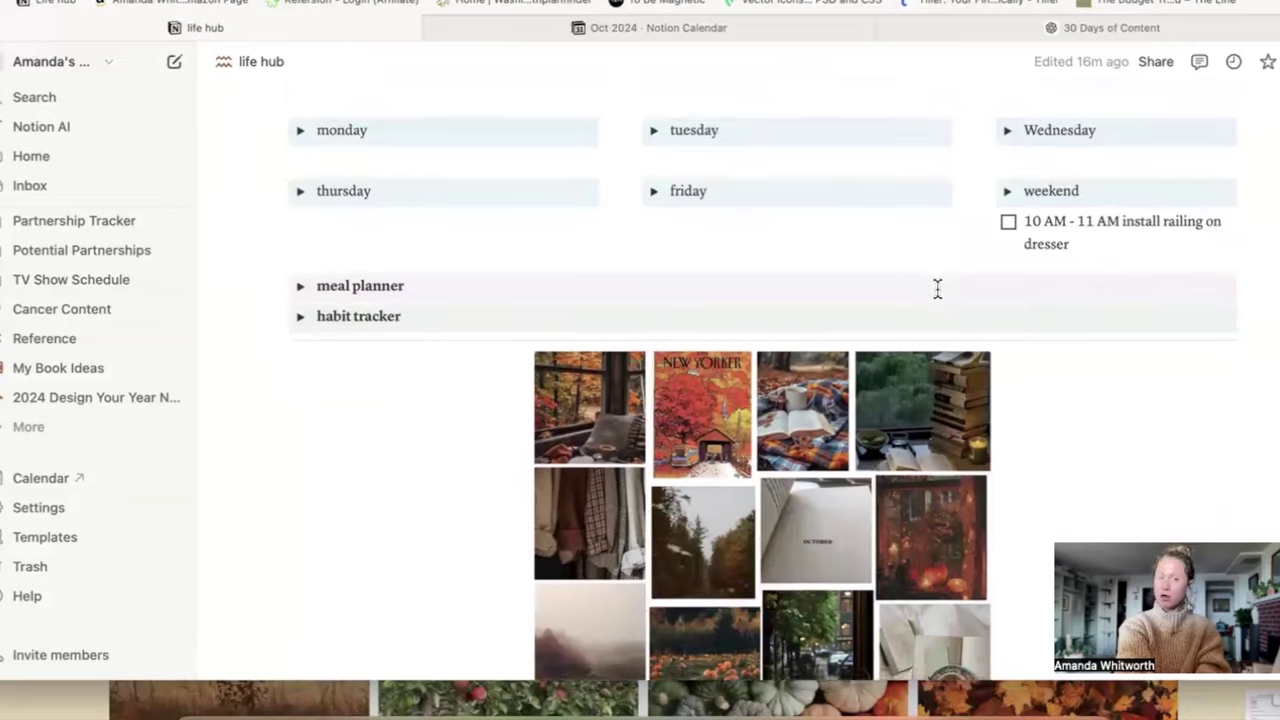
{"action": "scroll", "coordinate": [937, 294], "scroll_direction": "down", "scroll_amount": 10}
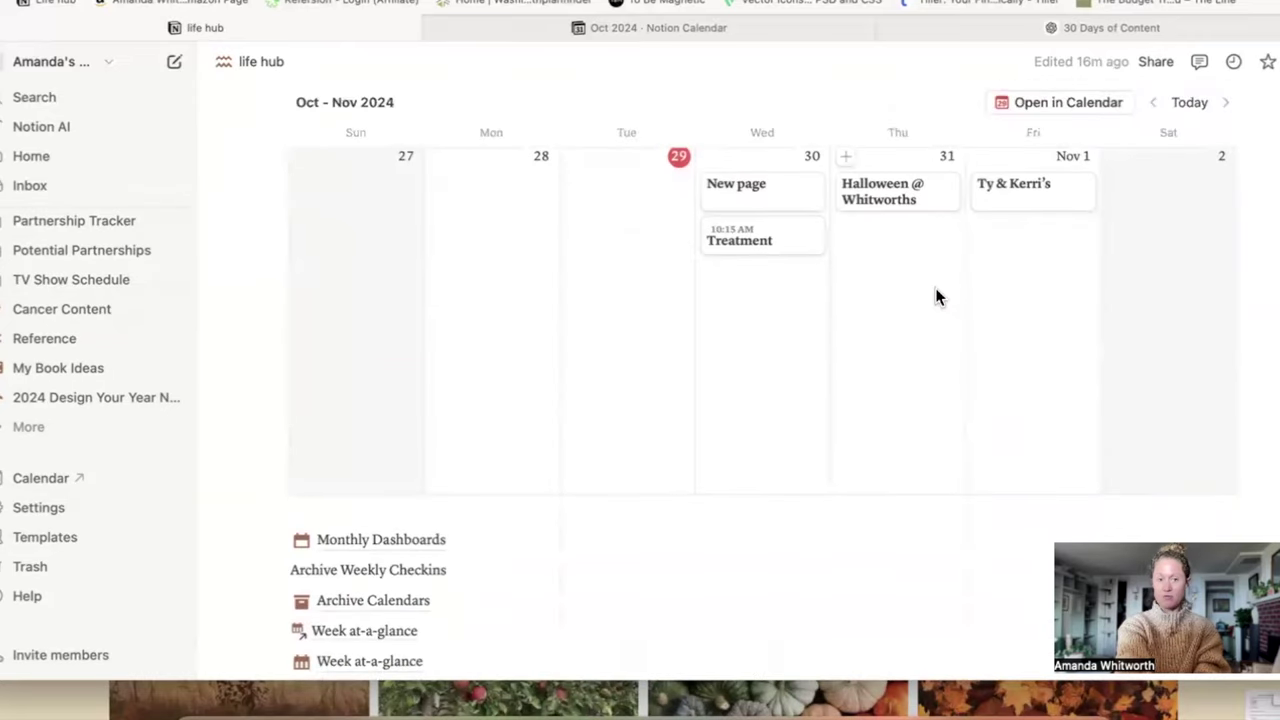
{"action": "scroll", "coordinate": [937, 296], "scroll_direction": "down", "scroll_amount": 1}
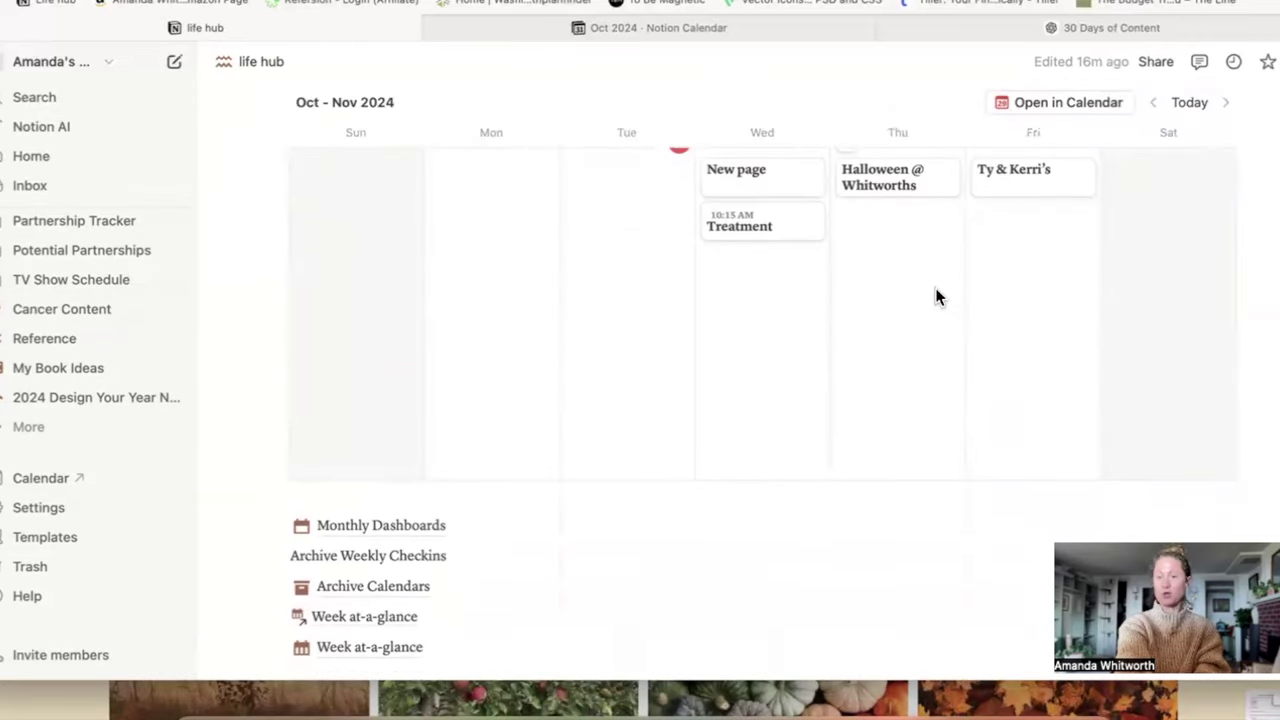